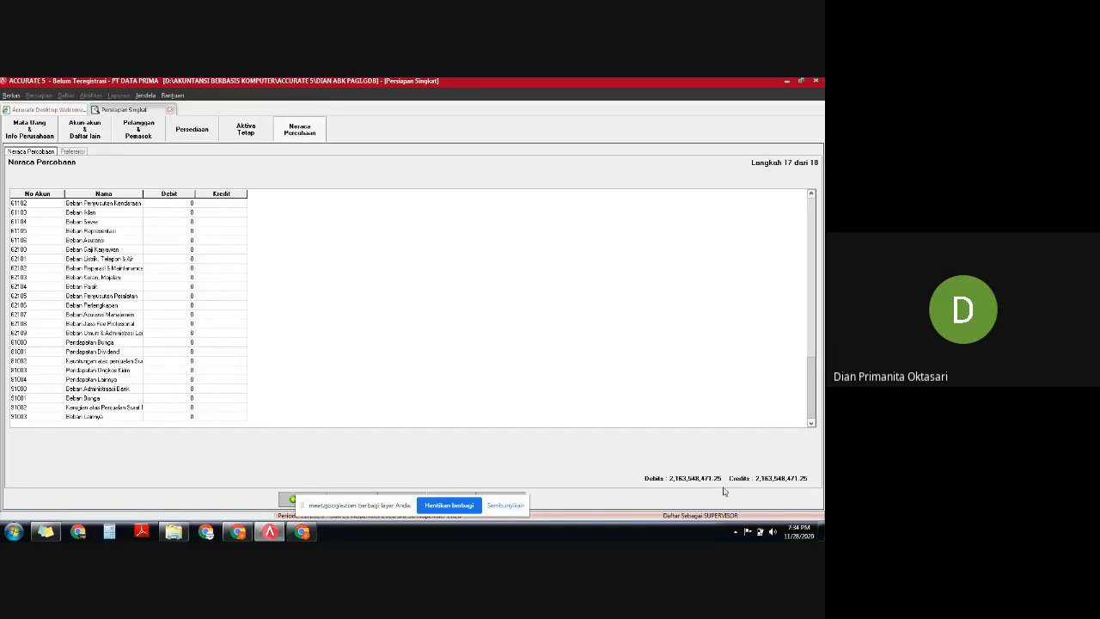
Skip to the final page of the quick company setup (Persiapan Singkat) and finish it.
{"action": "left_click", "coordinate": [506, 506]}
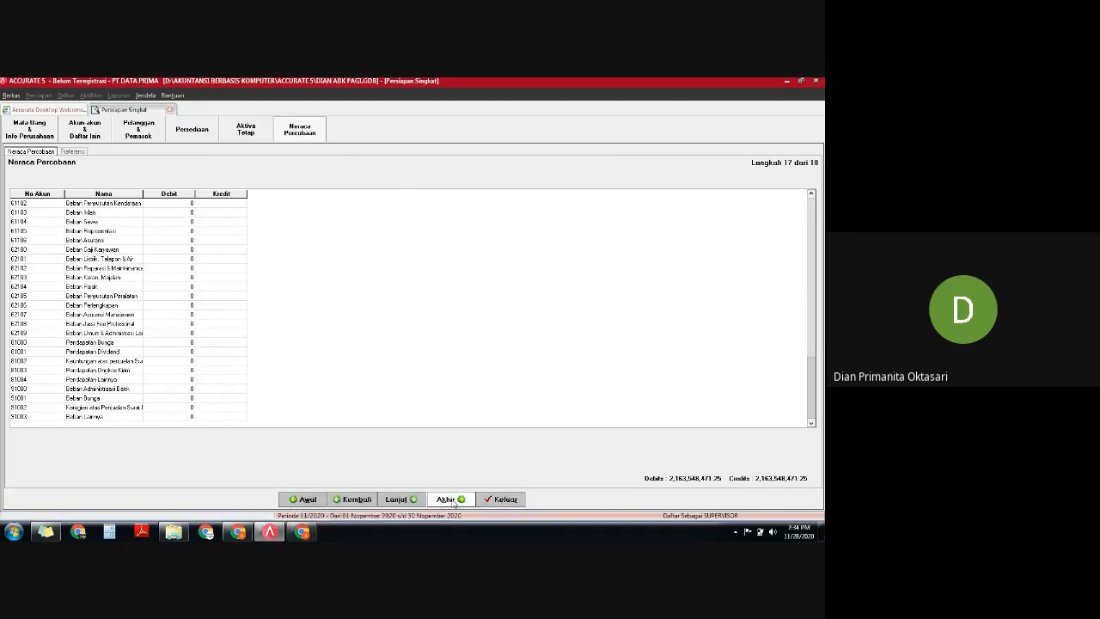
{"action": "left_click", "coordinate": [460, 501]}
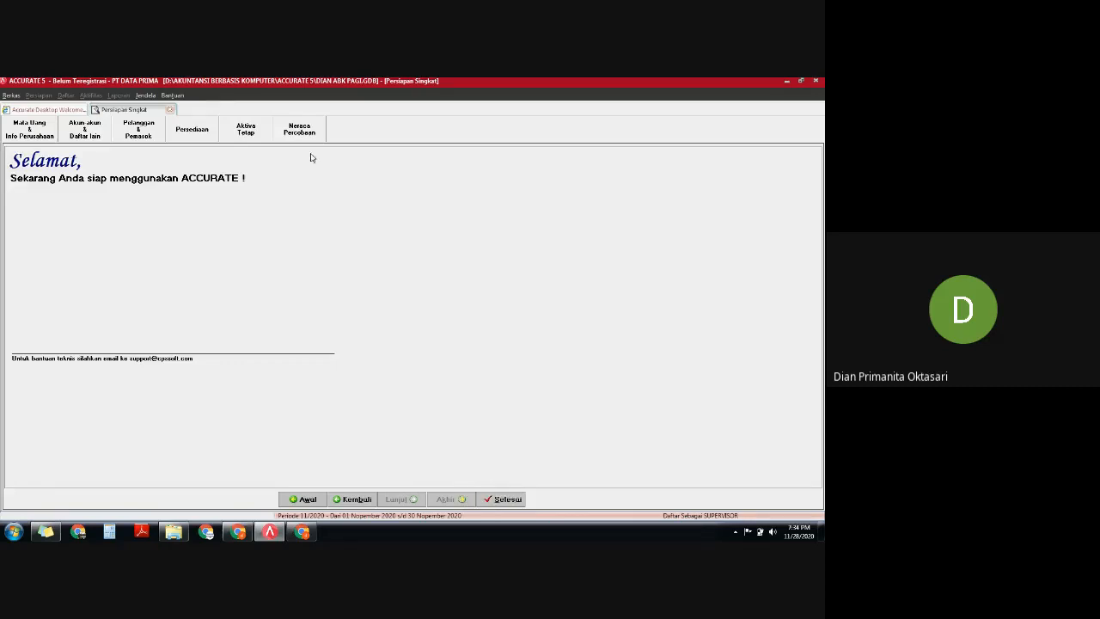
{"action": "left_click", "coordinate": [502, 499]}
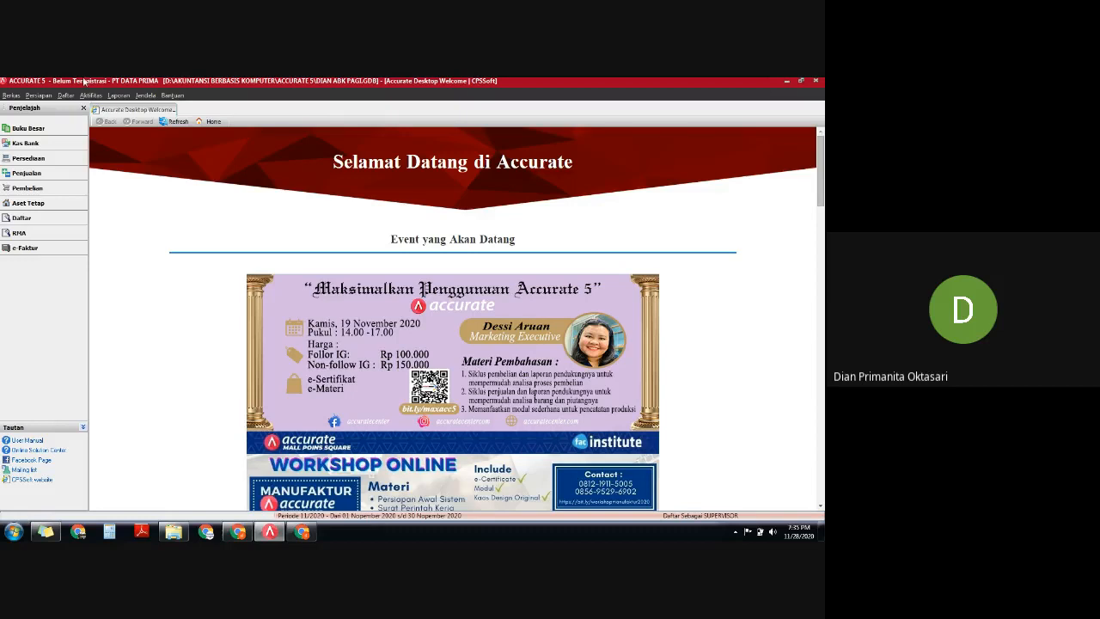
Open the Neraca Saldo (Klasik) report from the Buku Besar category of the report list.
{"action": "left_click", "coordinate": [119, 95]}
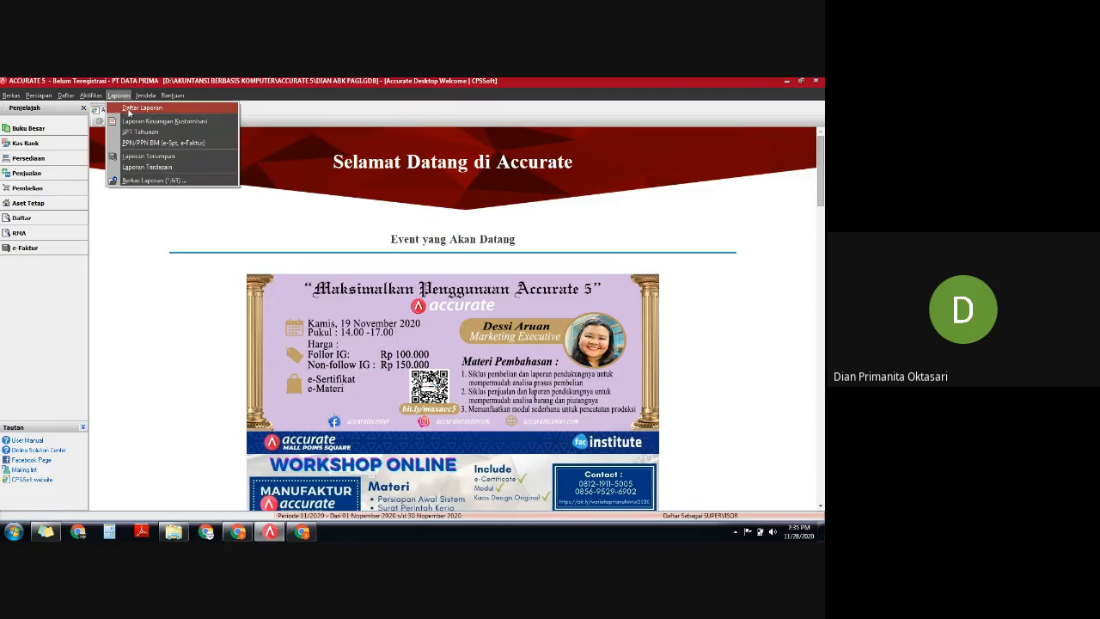
{"action": "left_click", "coordinate": [128, 109]}
{"action": "left_click", "coordinate": [112, 160]}
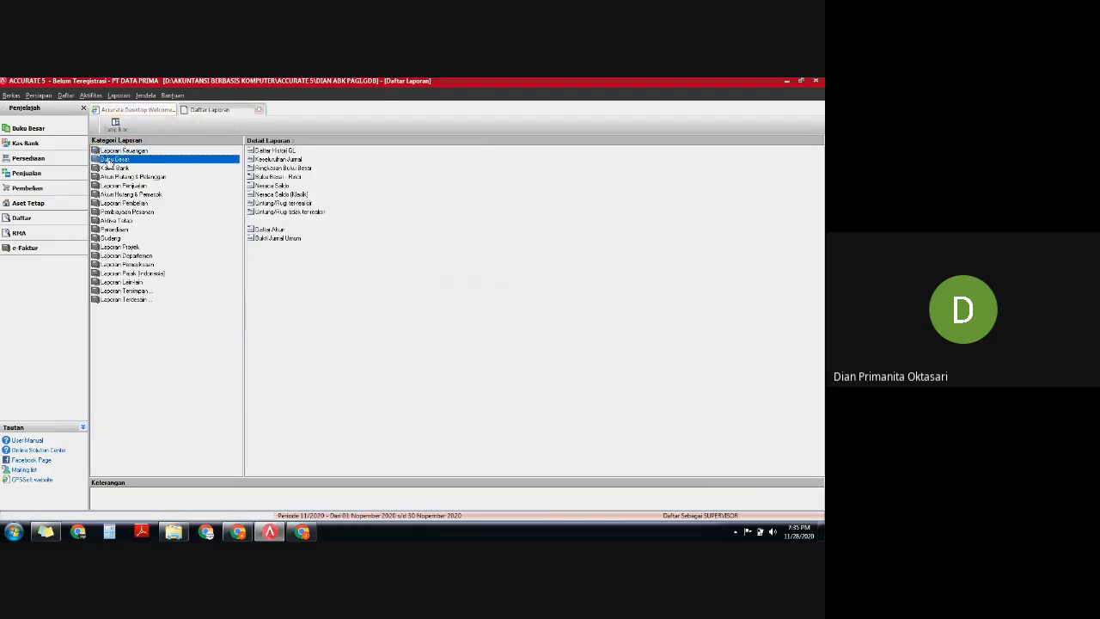
{"action": "left_click", "coordinate": [270, 195]}
{"action": "double_click", "coordinate": [270, 196]}
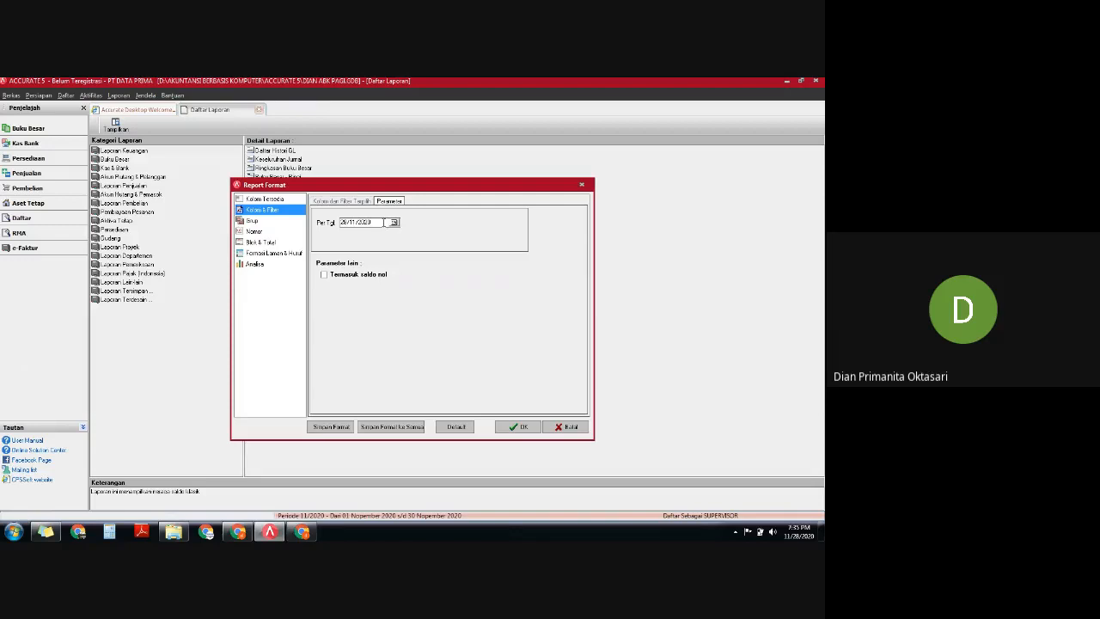
Generate the trial balance as of 30/11/2017 with zero balances included, and review it through its last page.
{"action": "double_click", "coordinate": [381, 220]}
{"action": "type", "text": "30/11"}
{"action": "type", "text": "2017"}
{"action": "left_click", "coordinate": [327, 277]}
{"action": "left_click", "coordinate": [521, 427]}
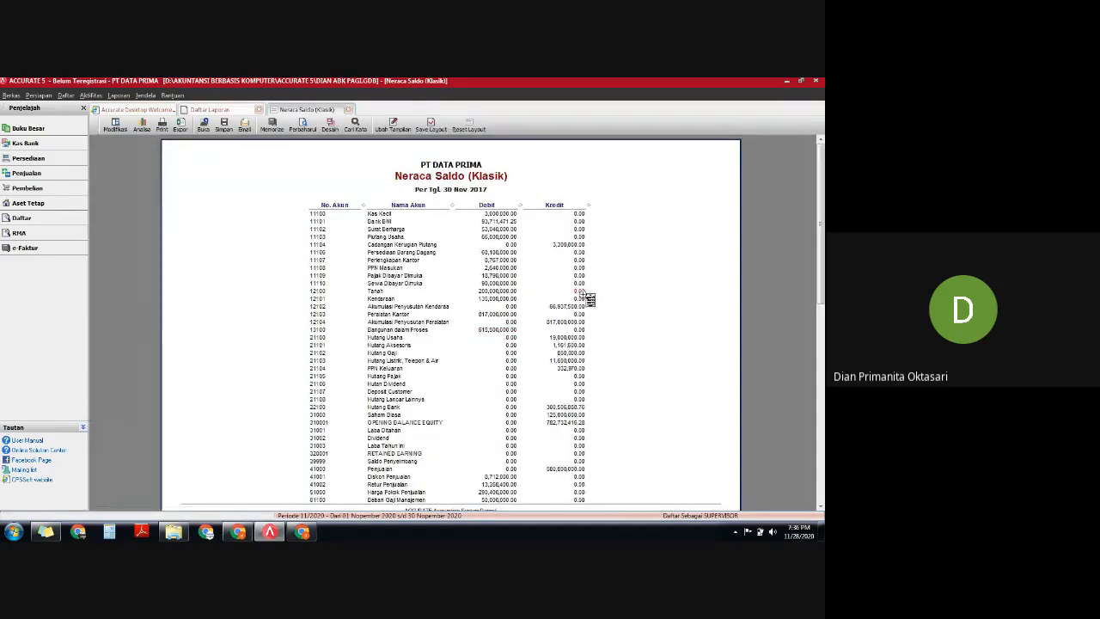
{"action": "scroll", "coordinate": [590, 298], "scroll_direction": "down", "scroll_amount": 1}
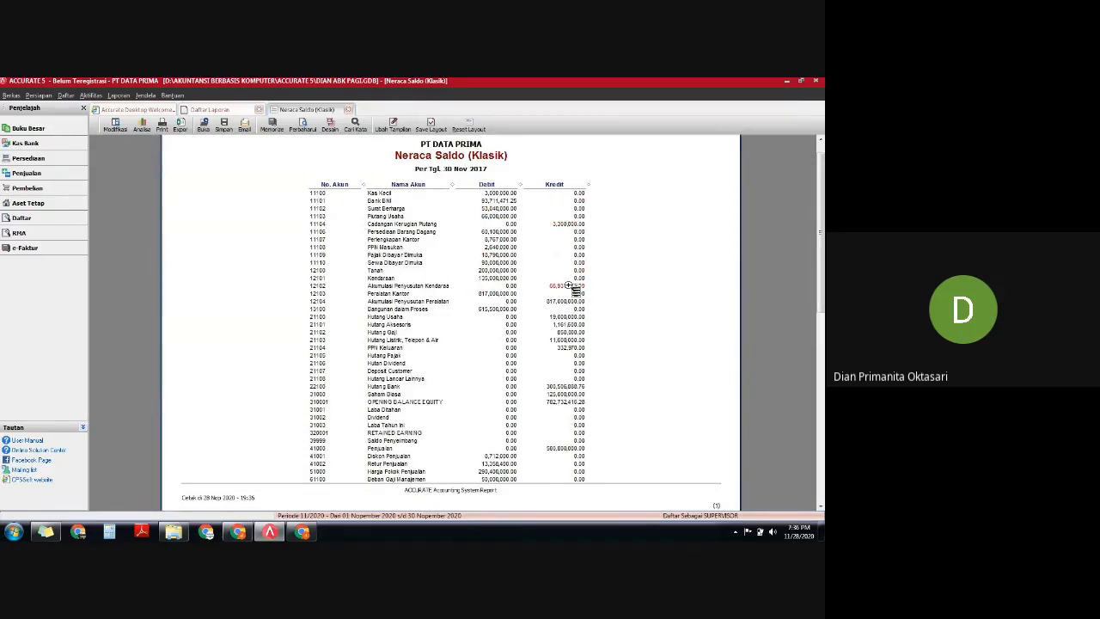
{"action": "scroll", "coordinate": [565, 331], "scroll_direction": "down", "scroll_amount": 5}
{"action": "scroll", "coordinate": [566, 331], "scroll_direction": "down", "scroll_amount": 3}
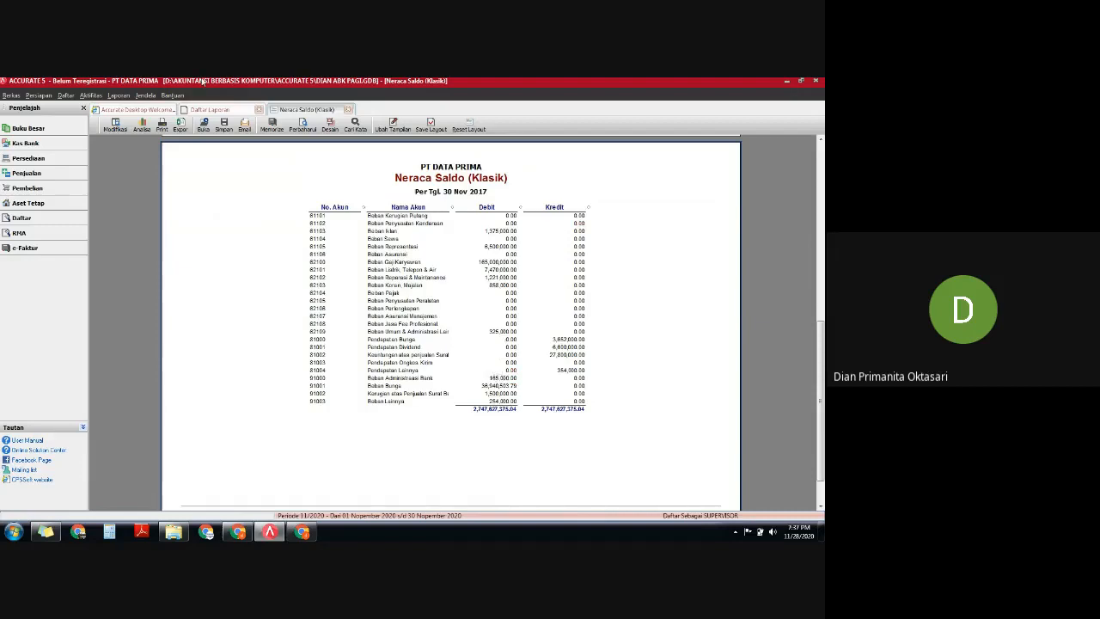
Run the month-end process (Proses Akhir Bulan) for the period Nopember 2017.
{"action": "left_click", "coordinate": [92, 96]}
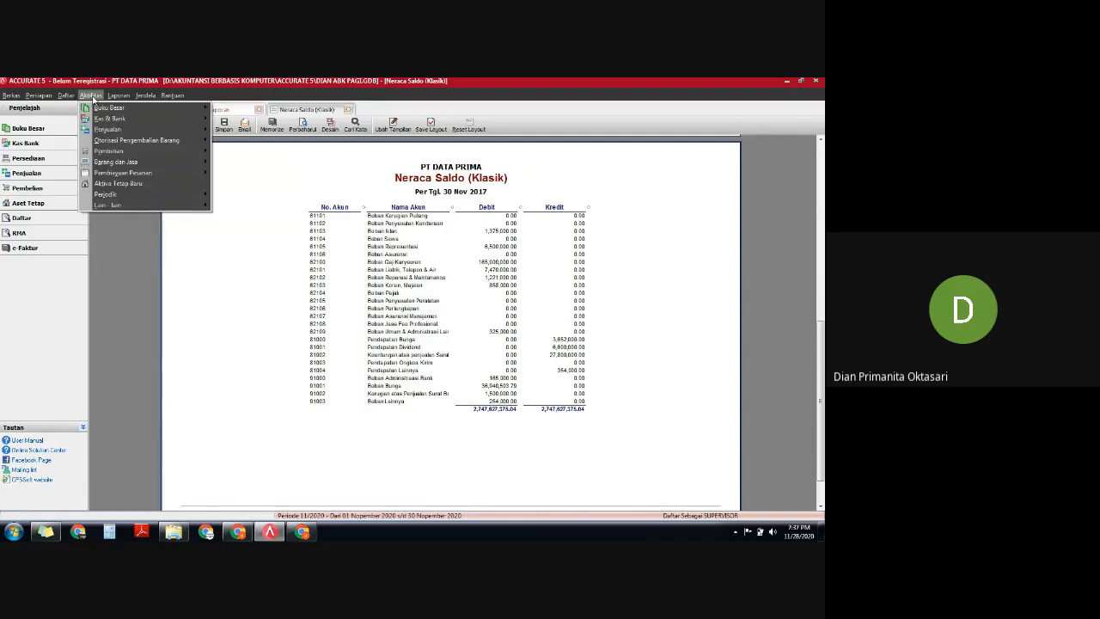
{"action": "mouse_move", "coordinate": [110, 196]}
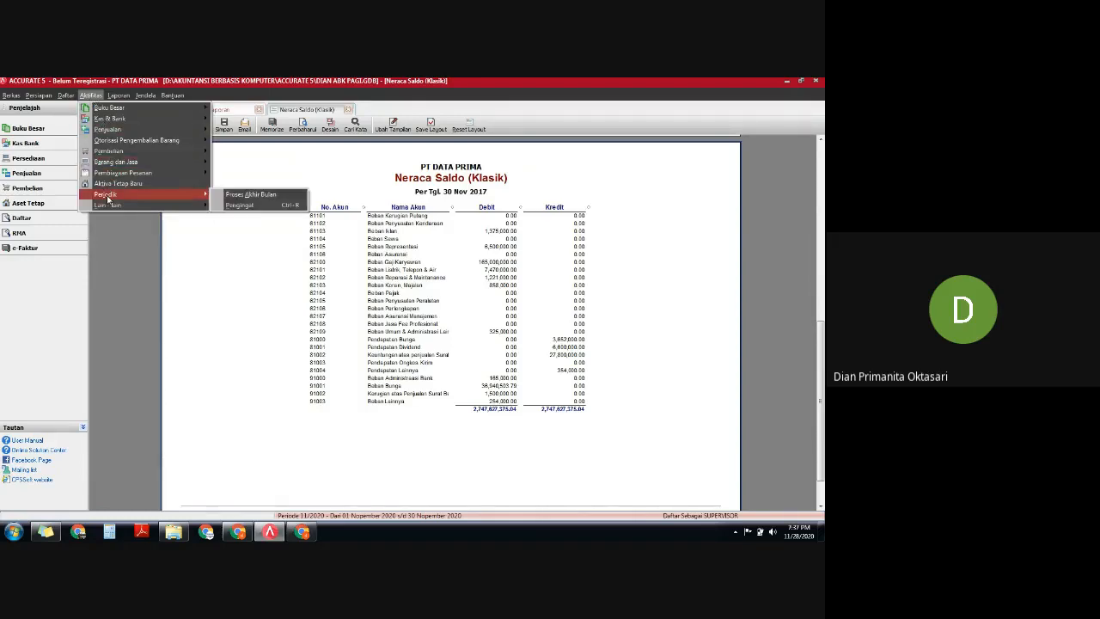
{"action": "left_click", "coordinate": [275, 197]}
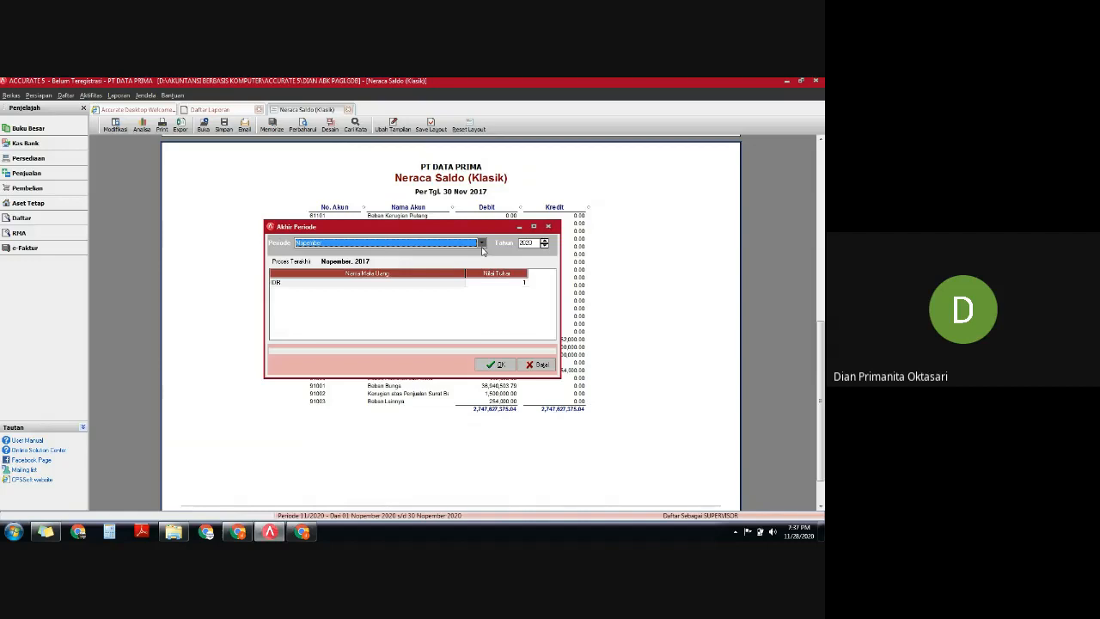
{"action": "left_click", "coordinate": [482, 248]}
{"action": "left_click", "coordinate": [335, 290]}
{"action": "left_click", "coordinate": [520, 244]}
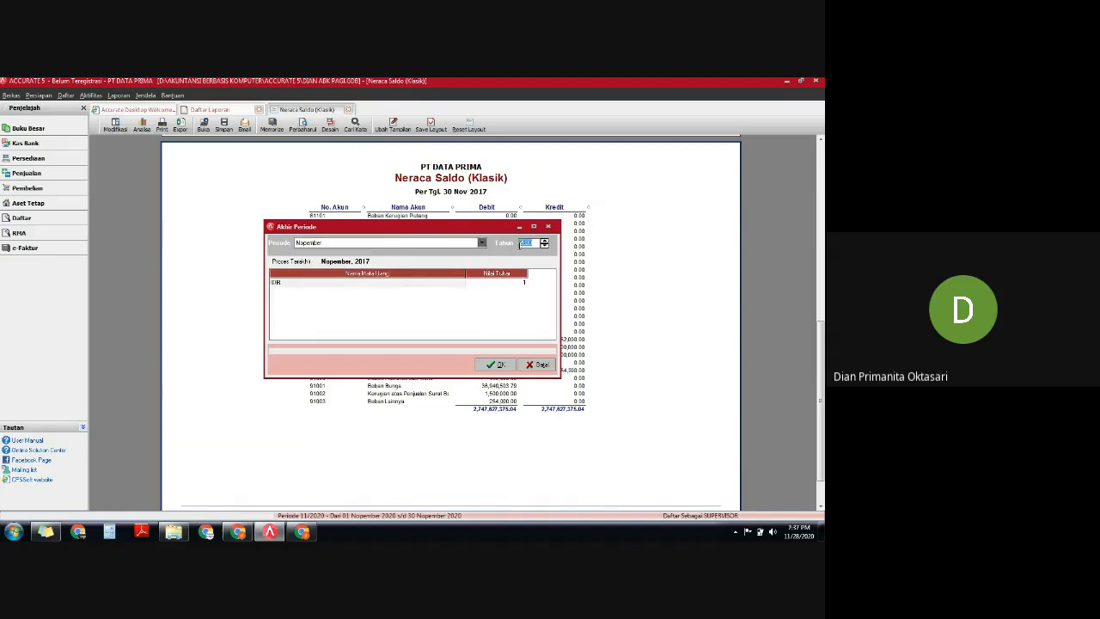
{"action": "type", "text": "2017"}
{"action": "left_click", "coordinate": [402, 284]}
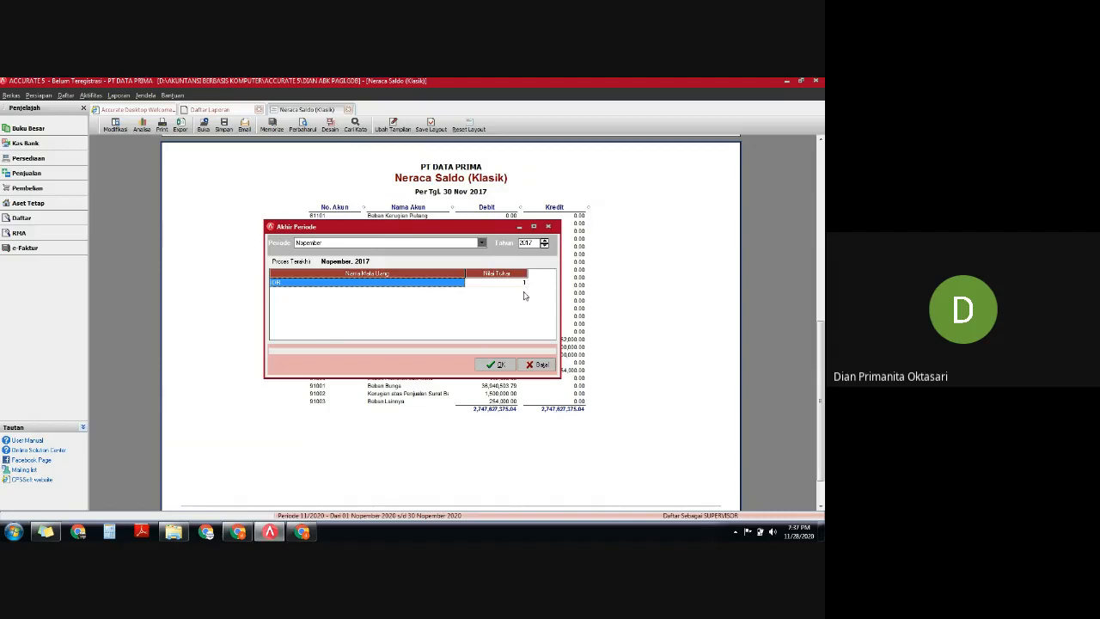
{"action": "left_click", "coordinate": [496, 364]}
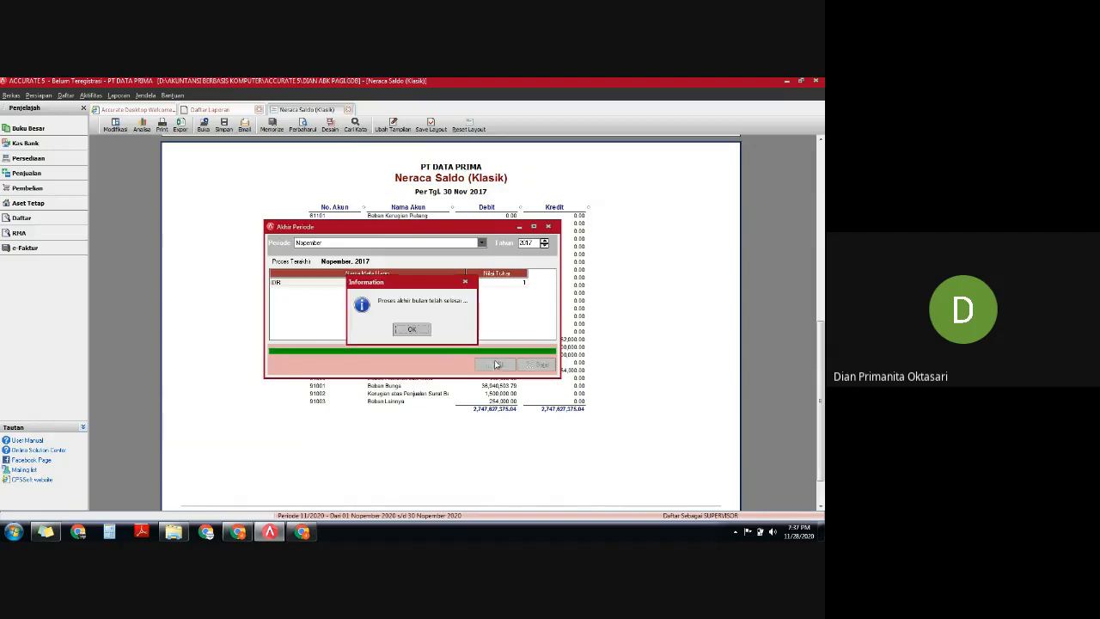
{"action": "left_click", "coordinate": [418, 330]}
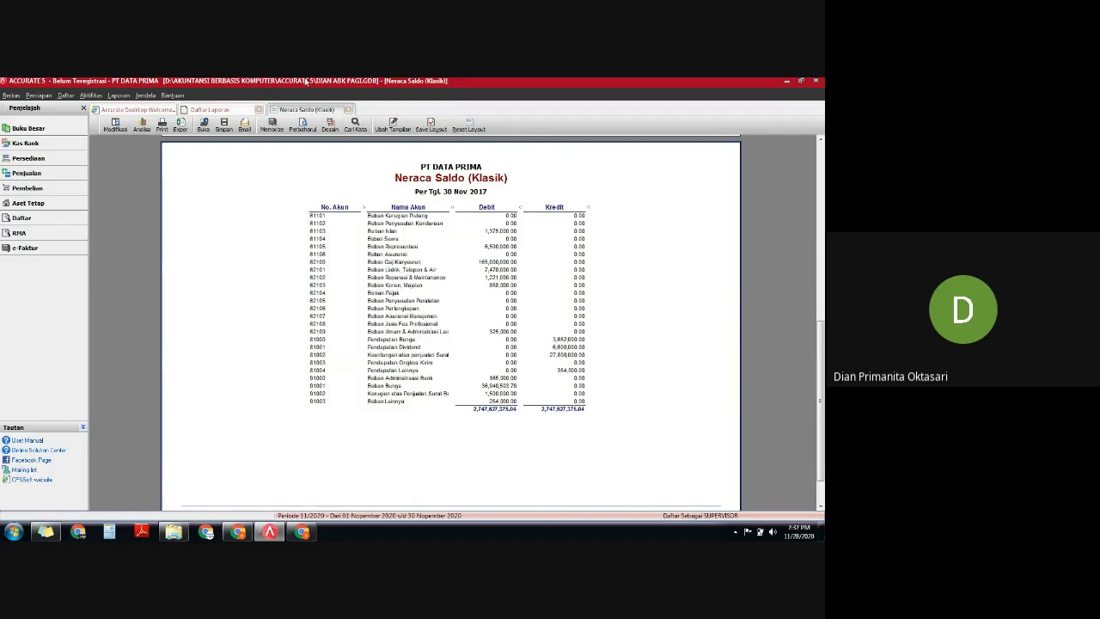
Close the Neraca Saldo (Klasik) report and the report list.
{"action": "left_click", "coordinate": [347, 109]}
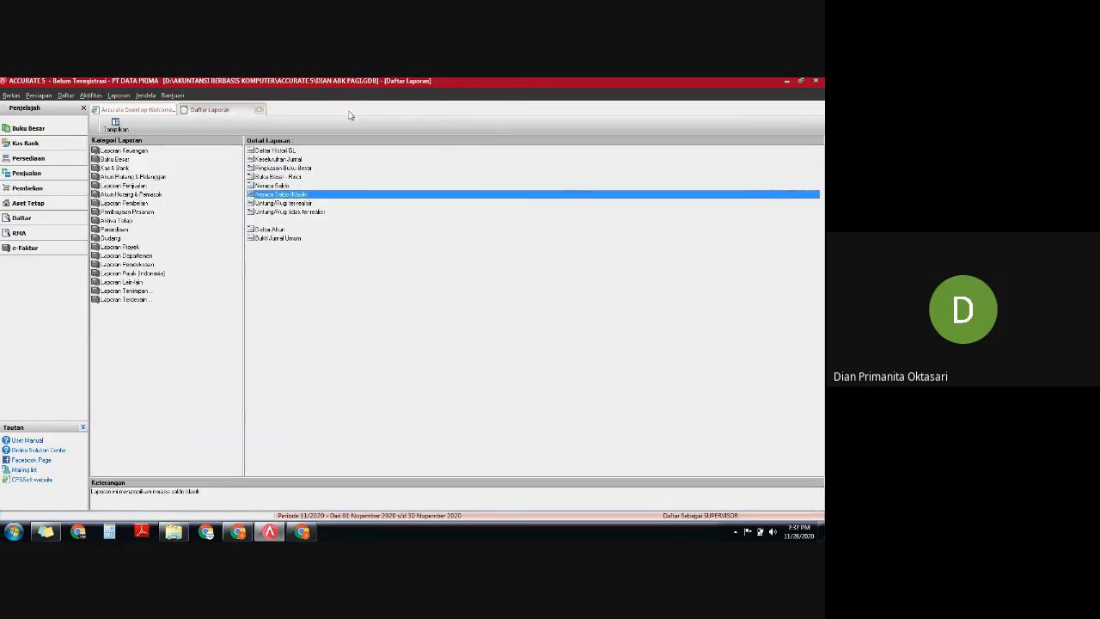
{"action": "left_click", "coordinate": [259, 110]}
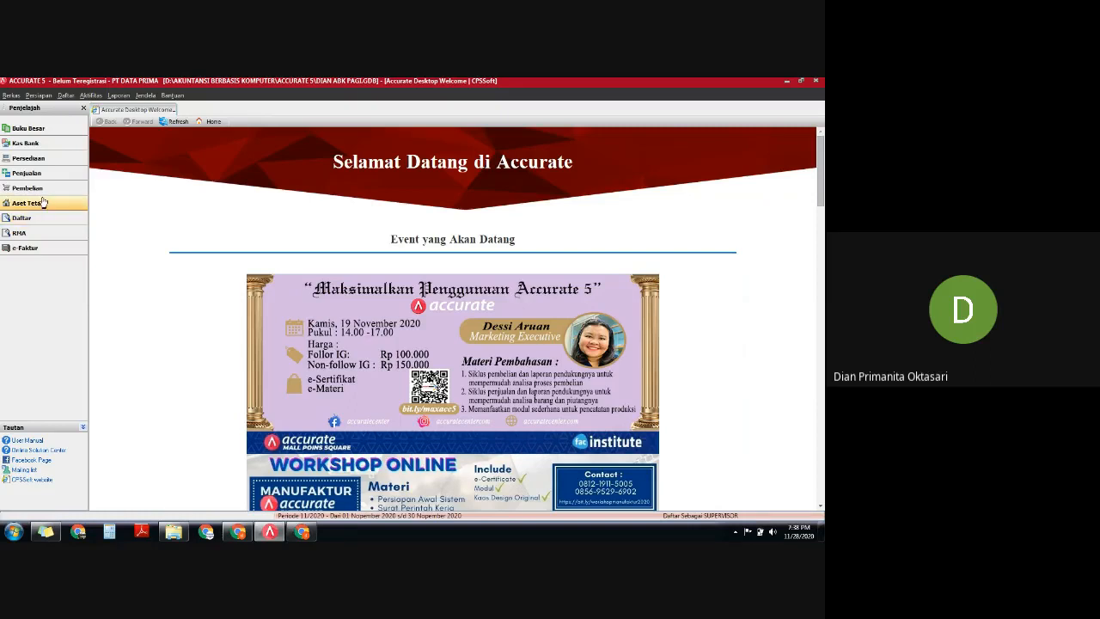
{"action": "left_click", "coordinate": [99, 96]}
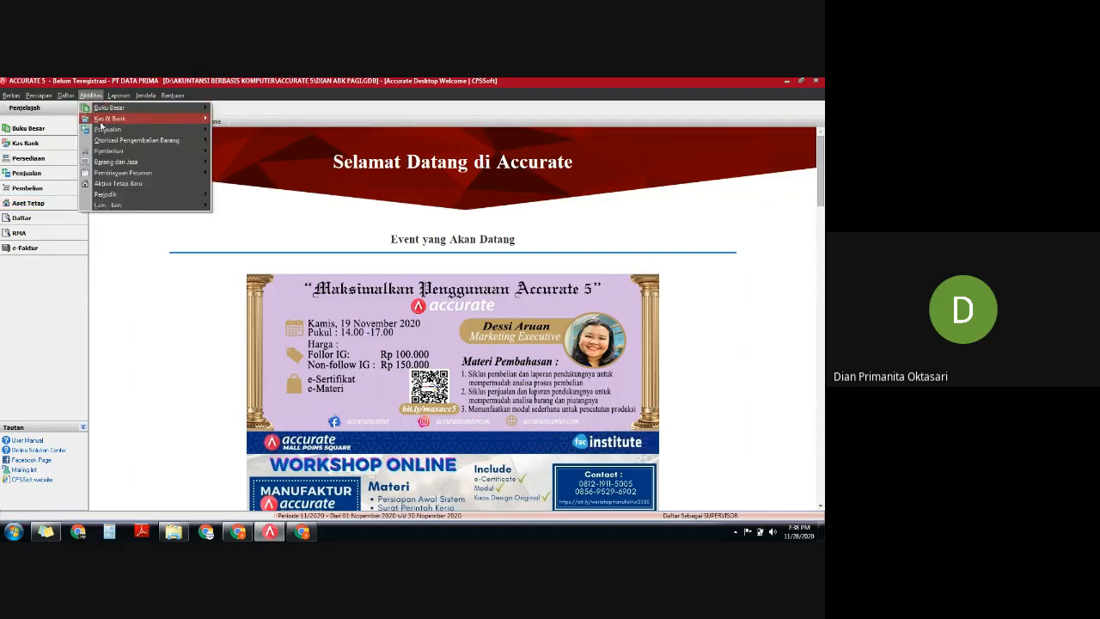
{"action": "mouse_move", "coordinate": [102, 130]}
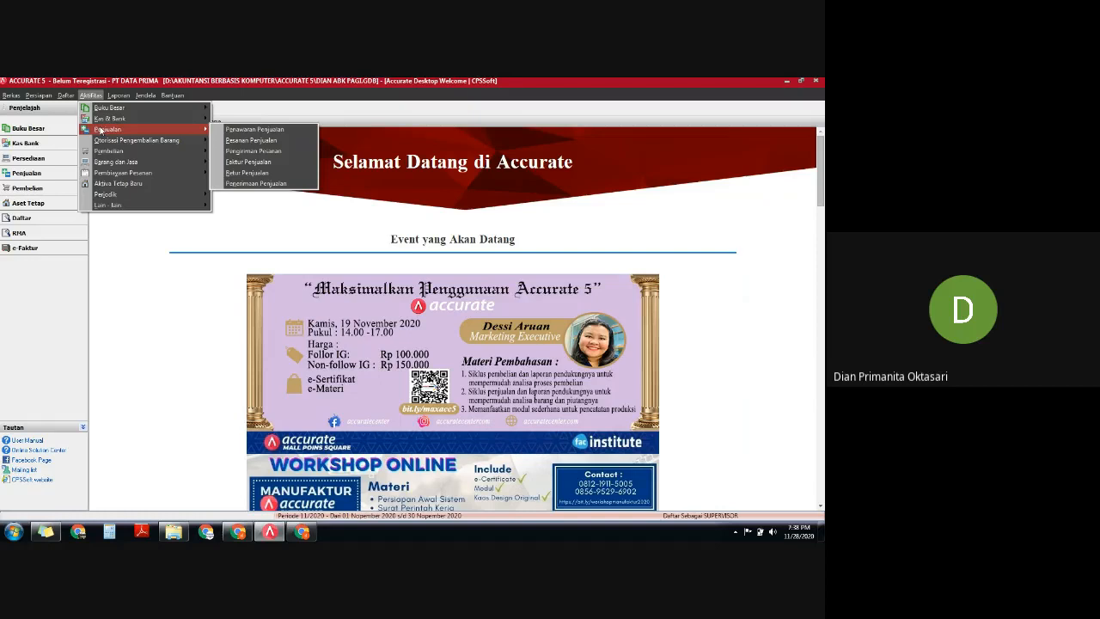
{"action": "left_click", "coordinate": [20, 277]}
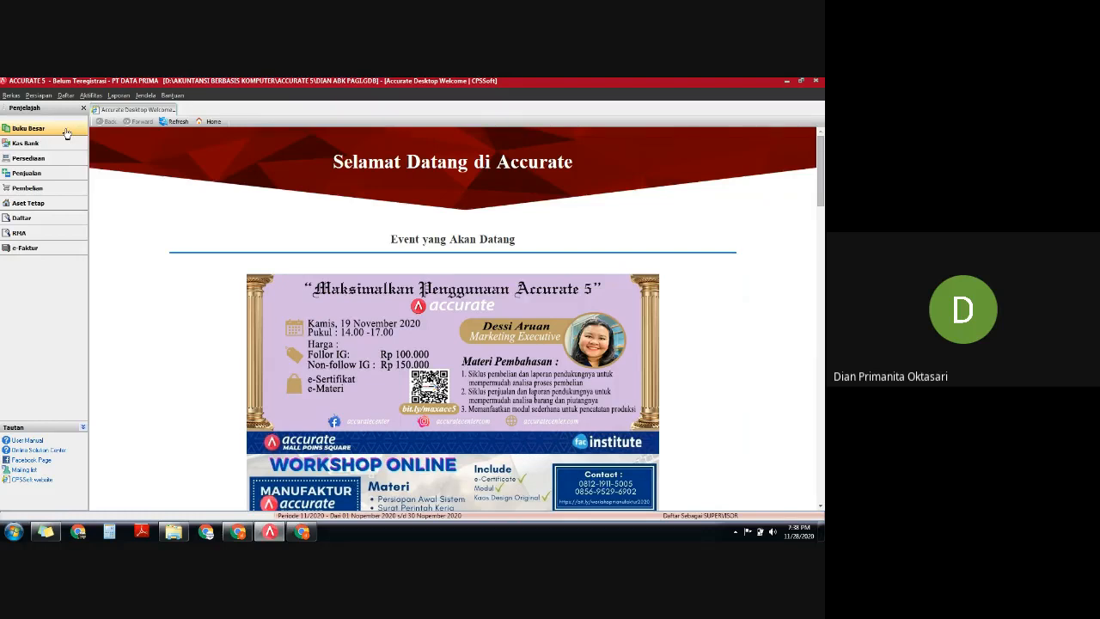
Start a new sales receipt (Penerimaan Penjualan) with PT CEMERLANG as the paying customer.
{"action": "left_click", "coordinate": [27, 173]}
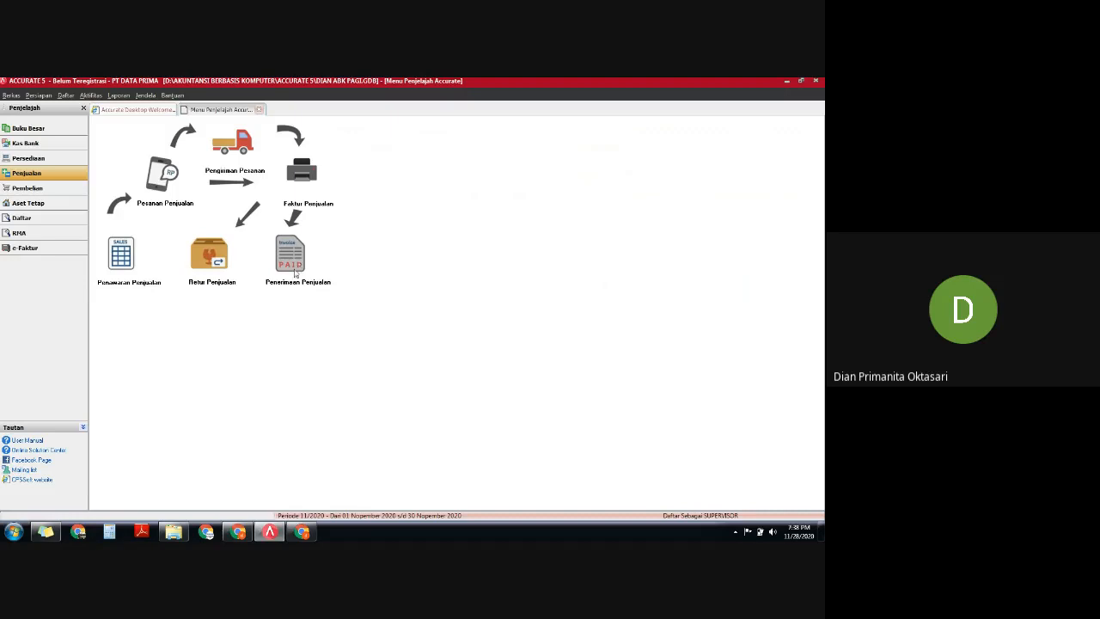
{"action": "left_click", "coordinate": [286, 263]}
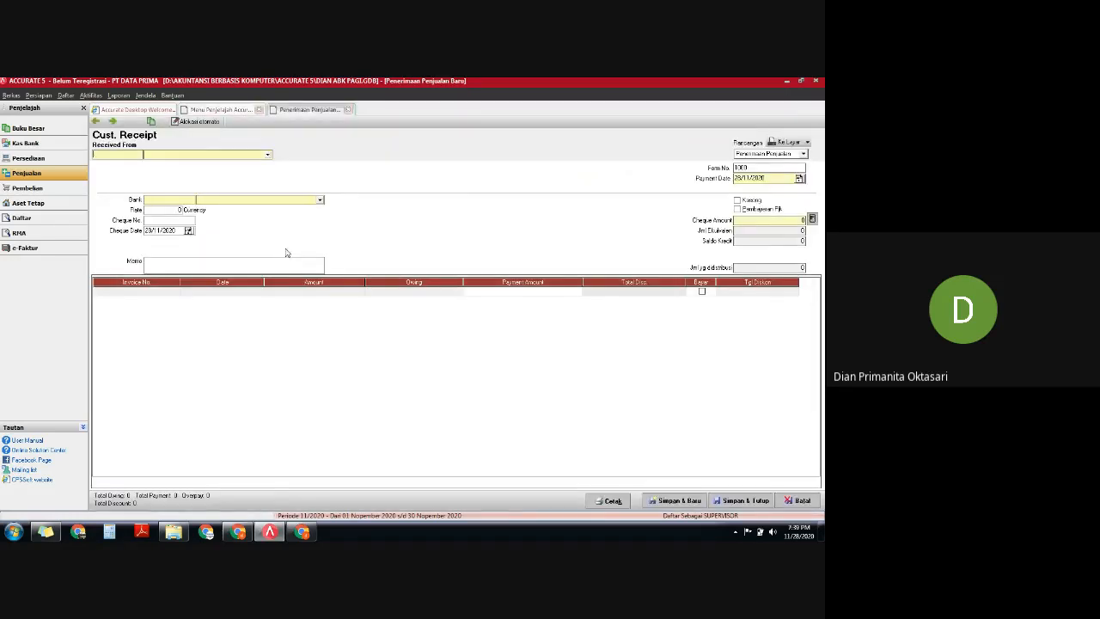
{"action": "left_click", "coordinate": [268, 155]}
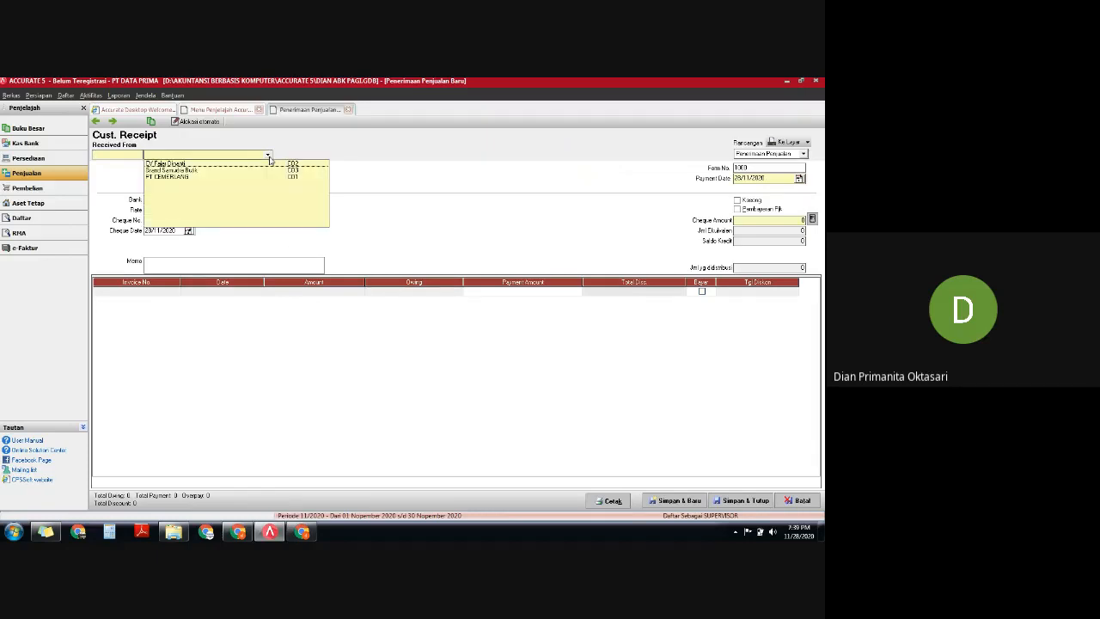
{"action": "left_click", "coordinate": [248, 178]}
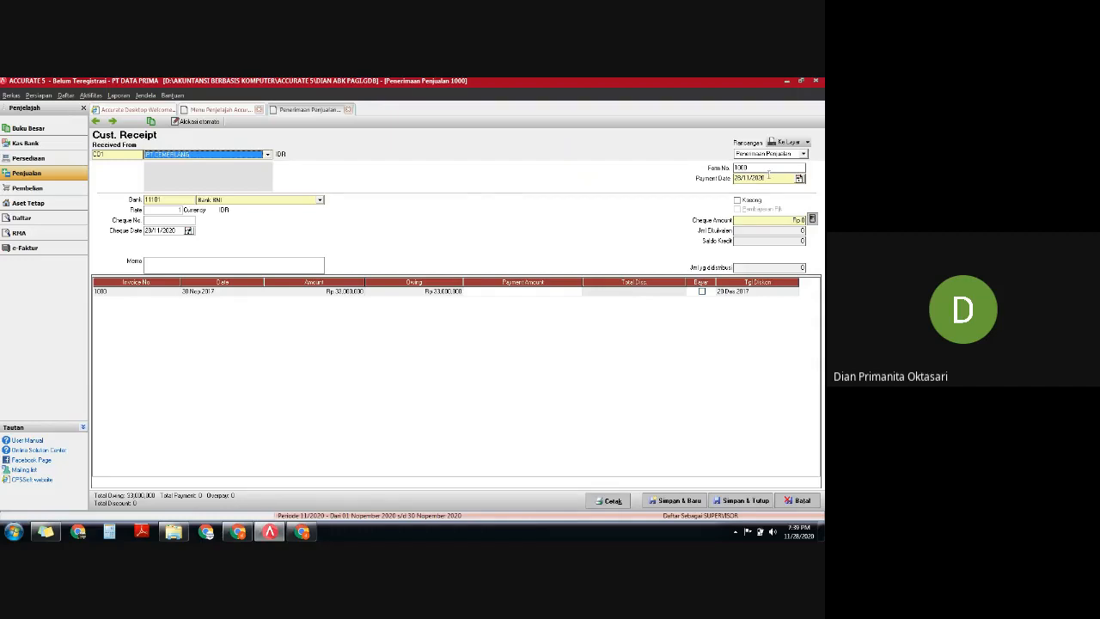
Set the receipt's form number to 01/CR.
{"action": "left_click", "coordinate": [764, 168]}
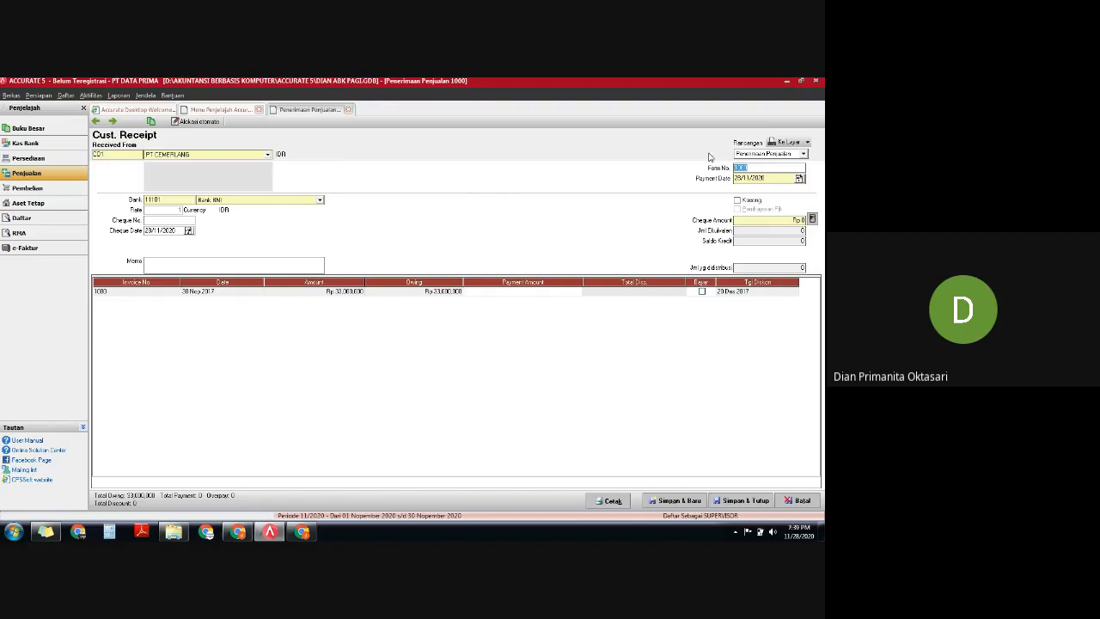
{"action": "type", "text": "01"}
{"action": "key", "text": "BackSpace"}
{"action": "key", "text": "BackSpace"}
{"action": "type", "text": "CR"}
Set both the payment date and the cheque date of the receipt to 02/12/2017.
{"action": "left_click_drag", "start_coordinate": [765, 178], "coordinate": [731, 183]}
{"action": "type", "text": "02/12/2017"}
{"action": "left_click_drag", "start_coordinate": [774, 178], "coordinate": [735, 178]}
{"action": "key", "text": "ctrl+c"}
{"action": "left_click", "coordinate": [178, 230]}
{"action": "key", "text": "ctrl+v"}
Mark the 30 Nop 2017 invoice for payment, and view its discount/write-off information without entering a discount.
{"action": "left_click", "coordinate": [701, 292]}
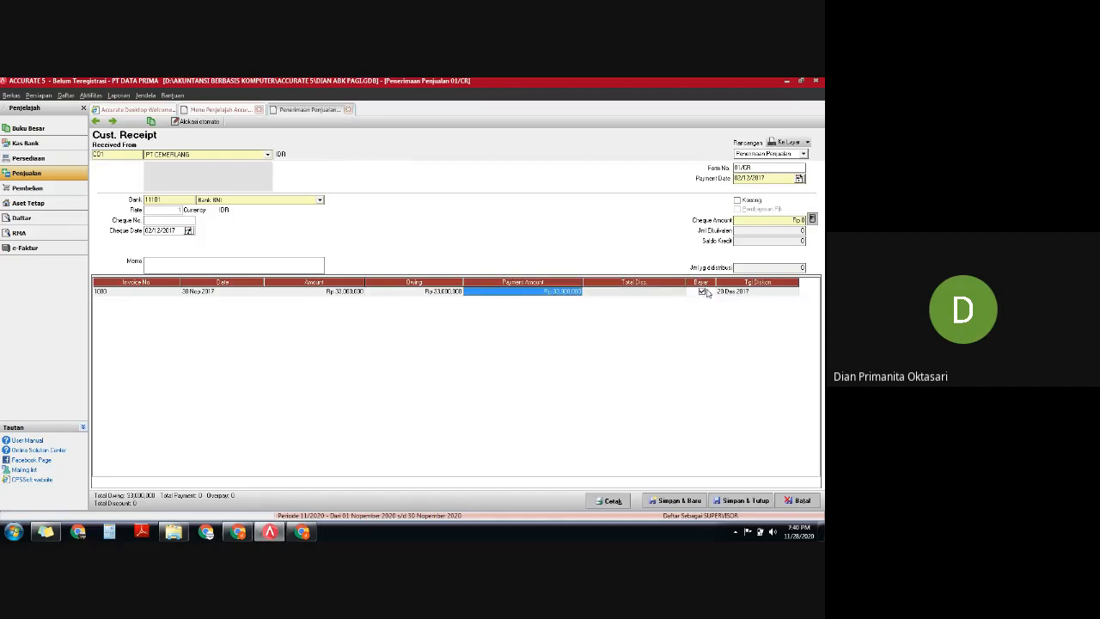
{"action": "left_click", "coordinate": [678, 297]}
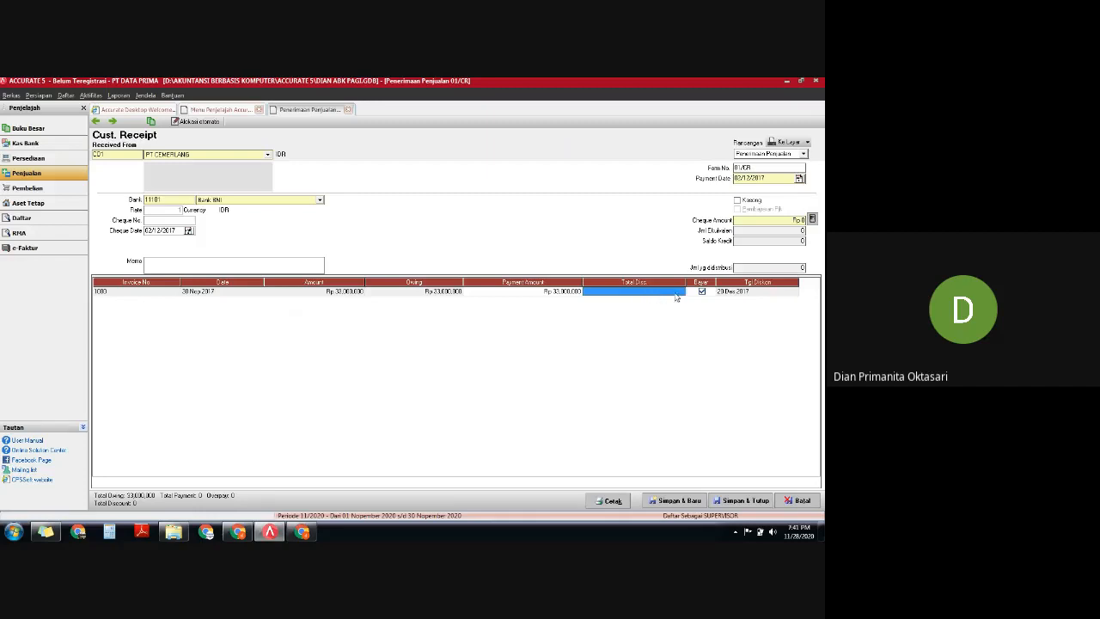
{"action": "right_click", "coordinate": [681, 297]}
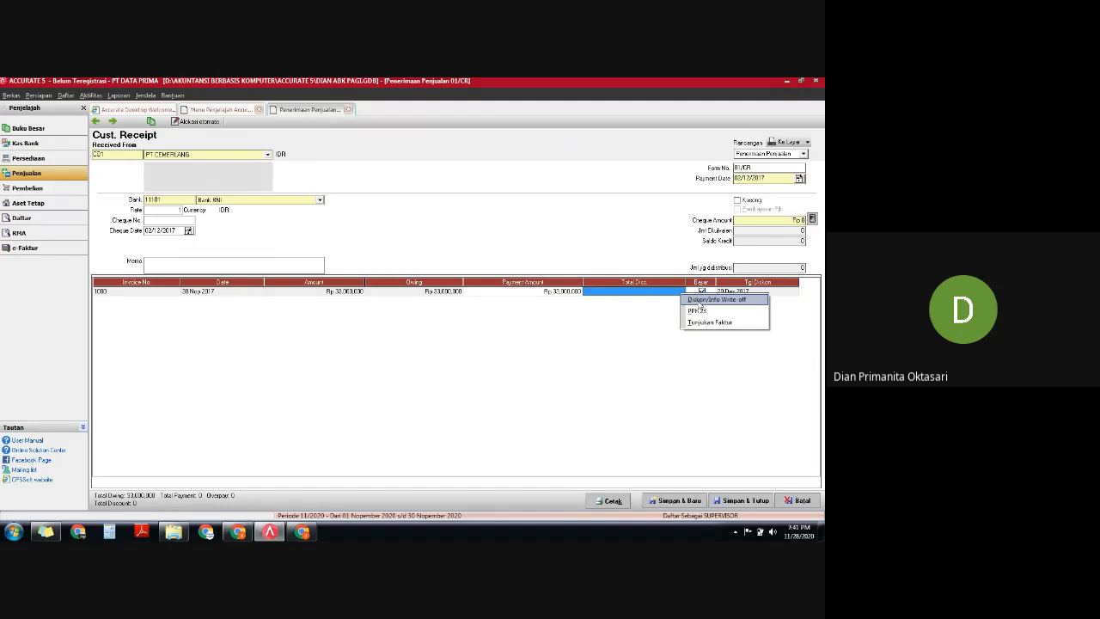
{"action": "left_click", "coordinate": [701, 301]}
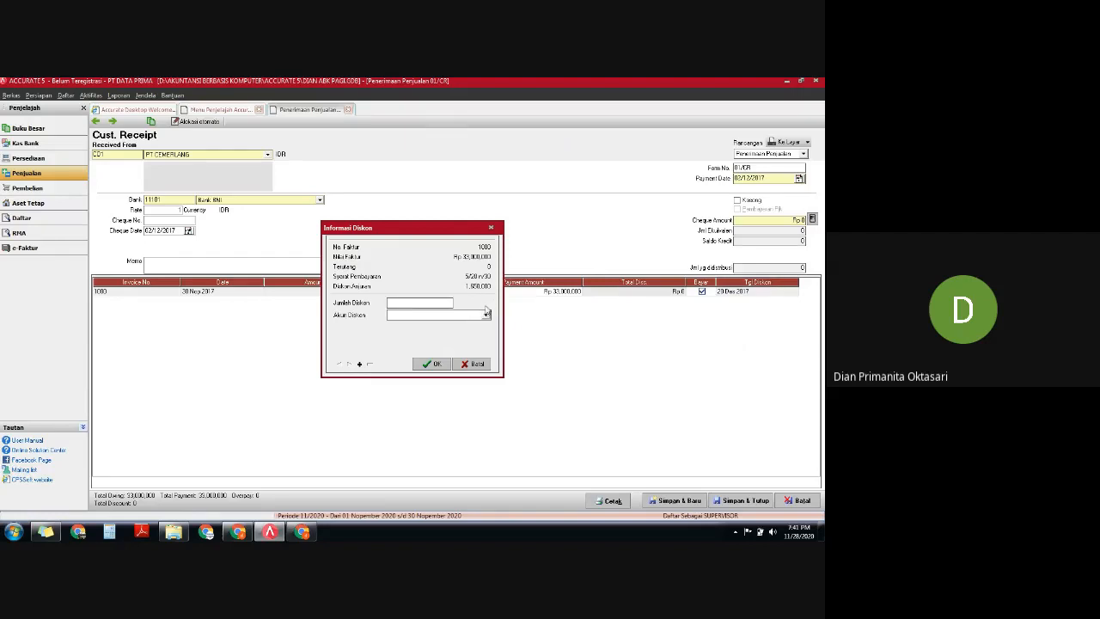
{"action": "left_click", "coordinate": [490, 229]}
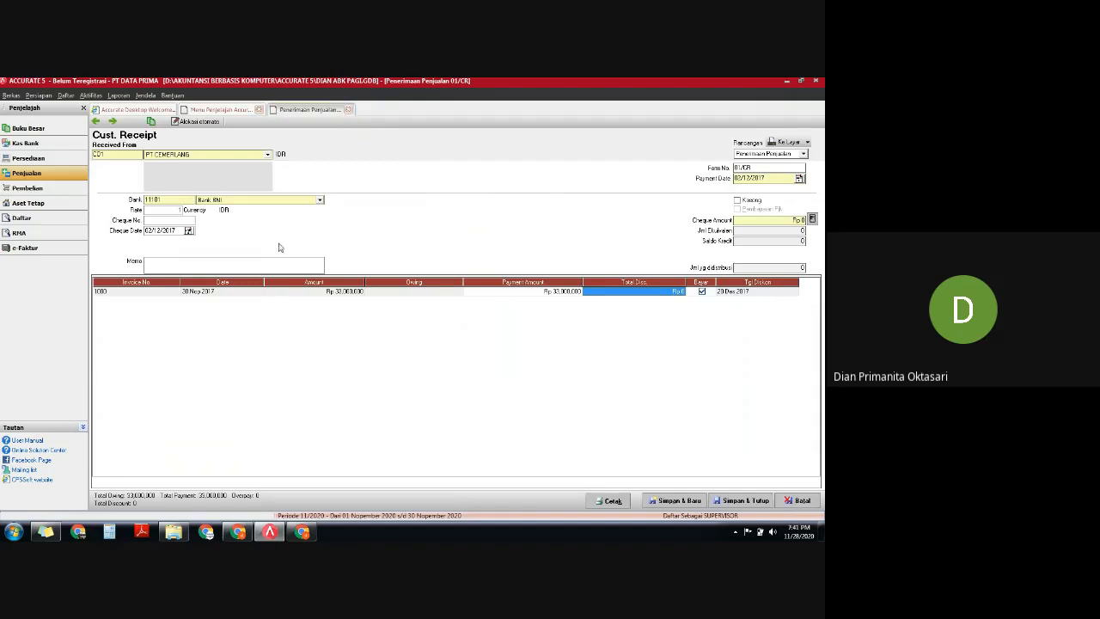
Close the PT CEMERLANG sales receipt without saving it.
{"action": "left_click", "coordinate": [348, 110]}
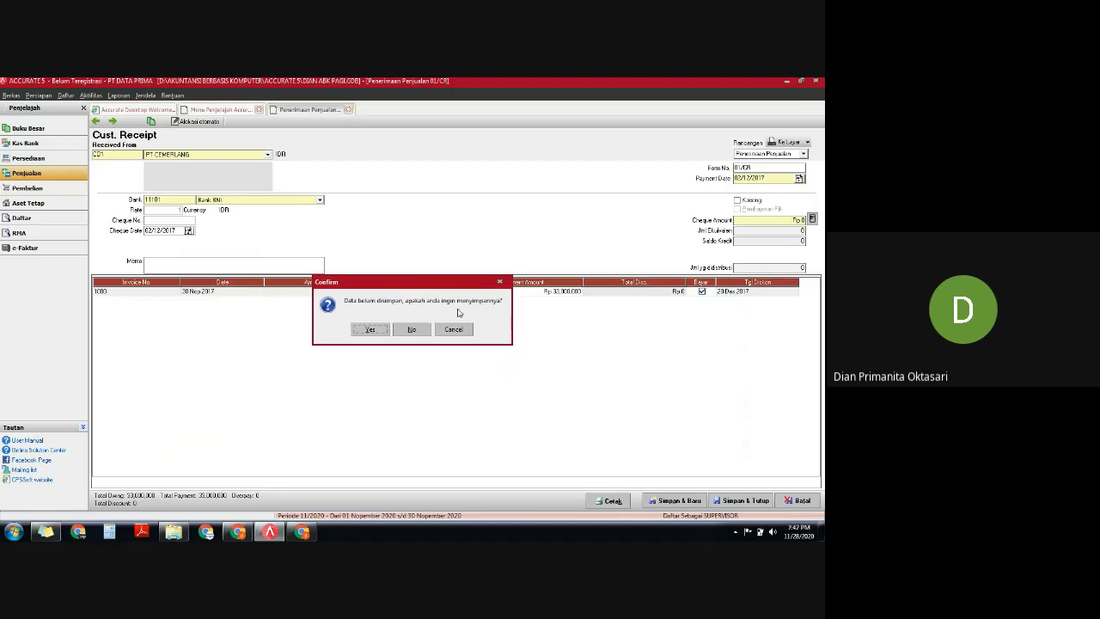
{"action": "left_click", "coordinate": [412, 329]}
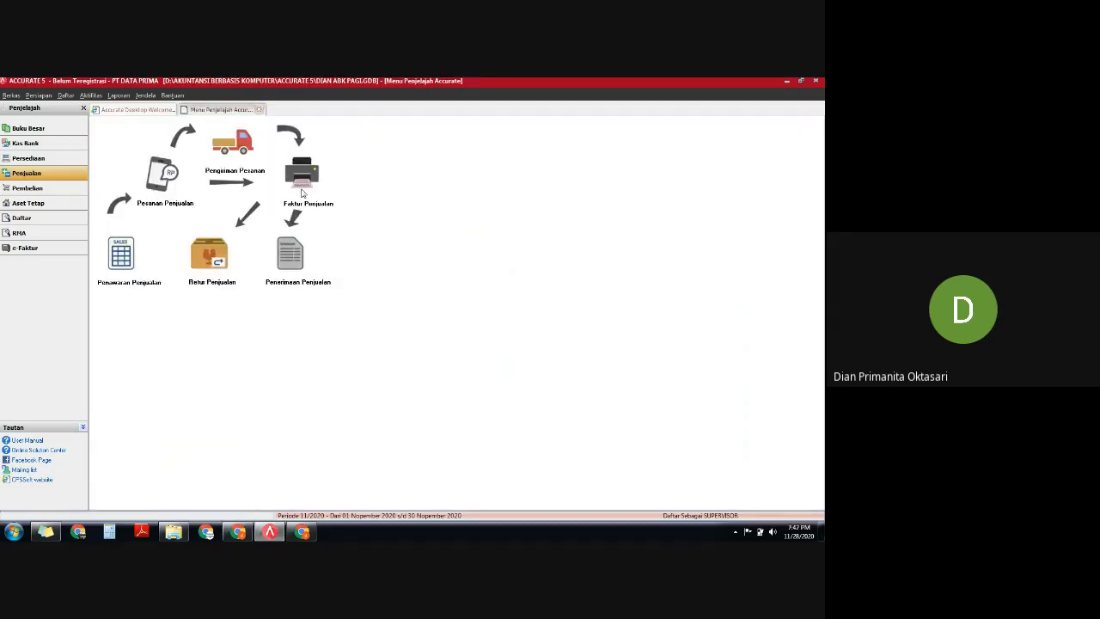
Open the list of sales invoices and set the date filter's start date to 01/11/2000.
{"action": "left_click", "coordinate": [64, 95]}
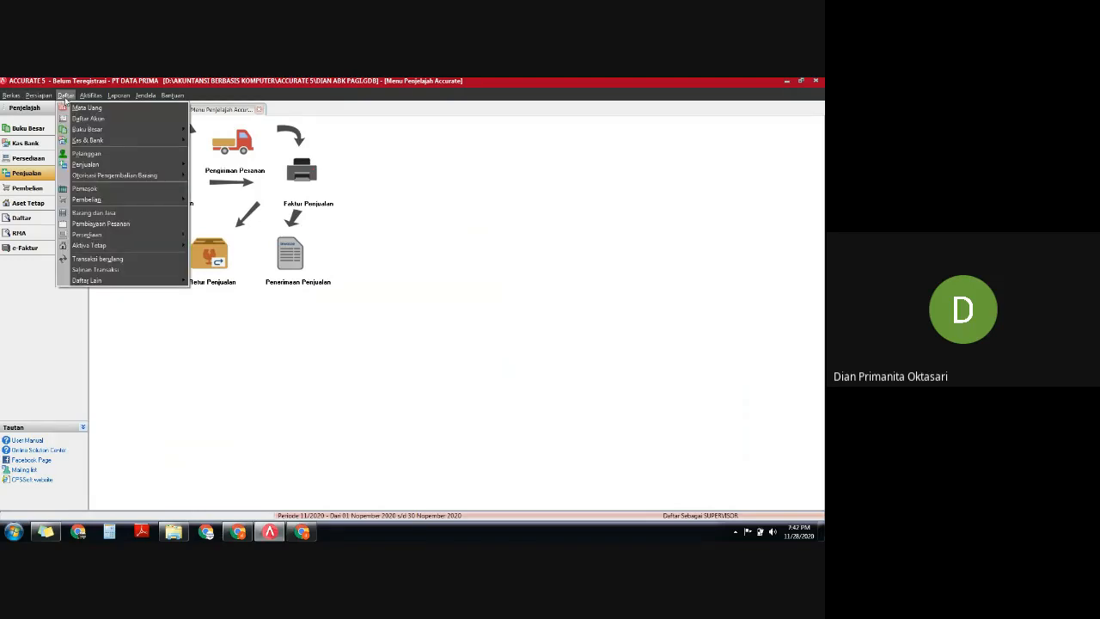
{"action": "mouse_move", "coordinate": [94, 166]}
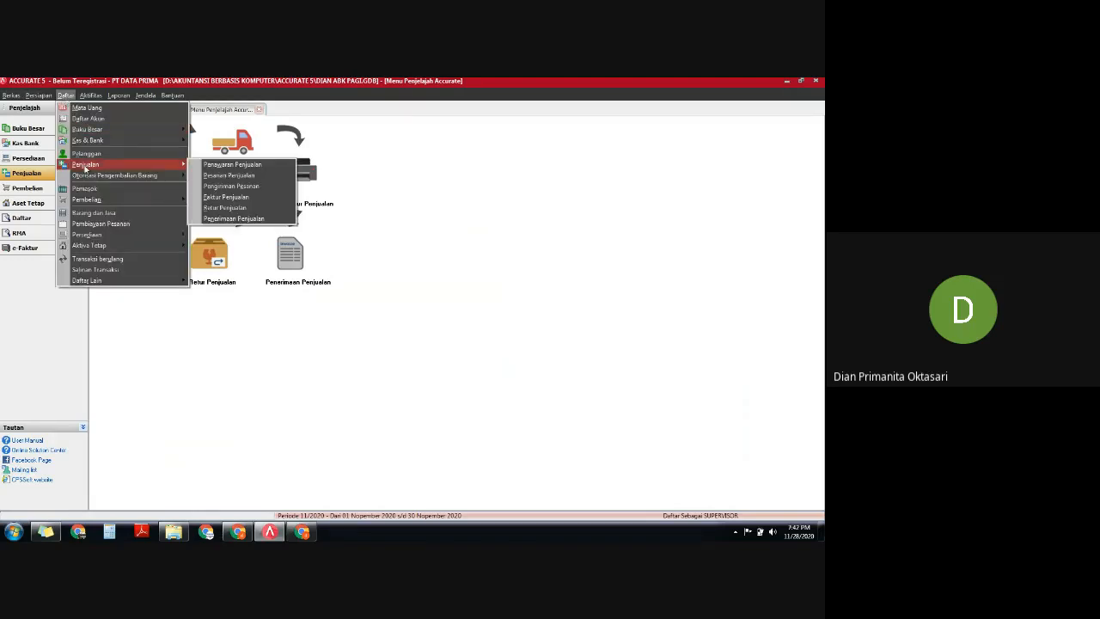
{"action": "left_click", "coordinate": [215, 197]}
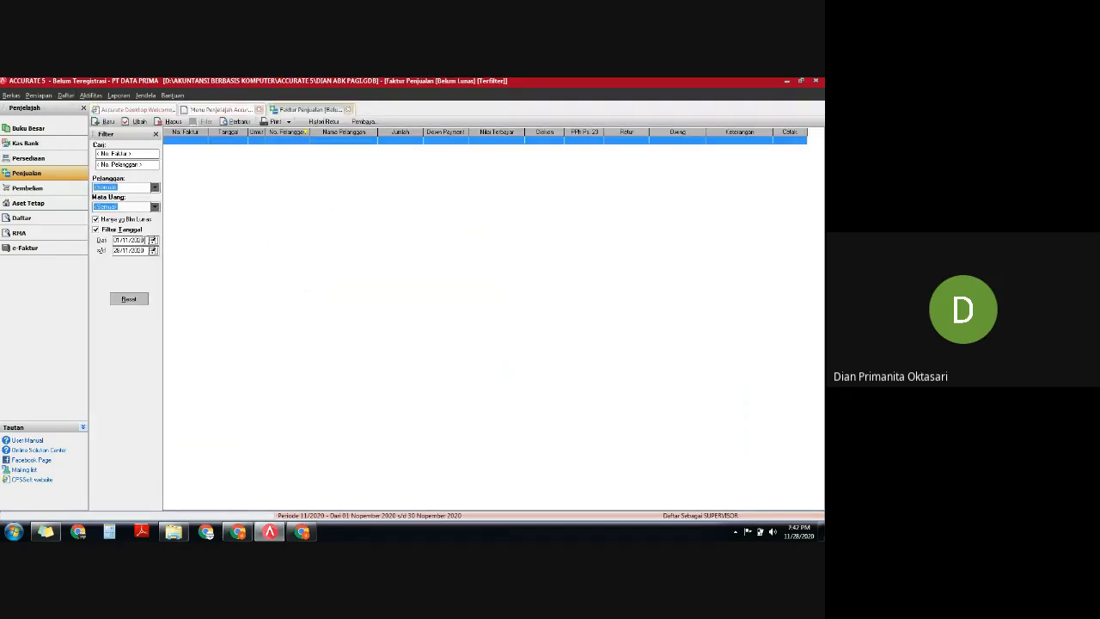
{"action": "key", "text": "BackSpace"}
{"action": "key", "text": "BackSpace"}
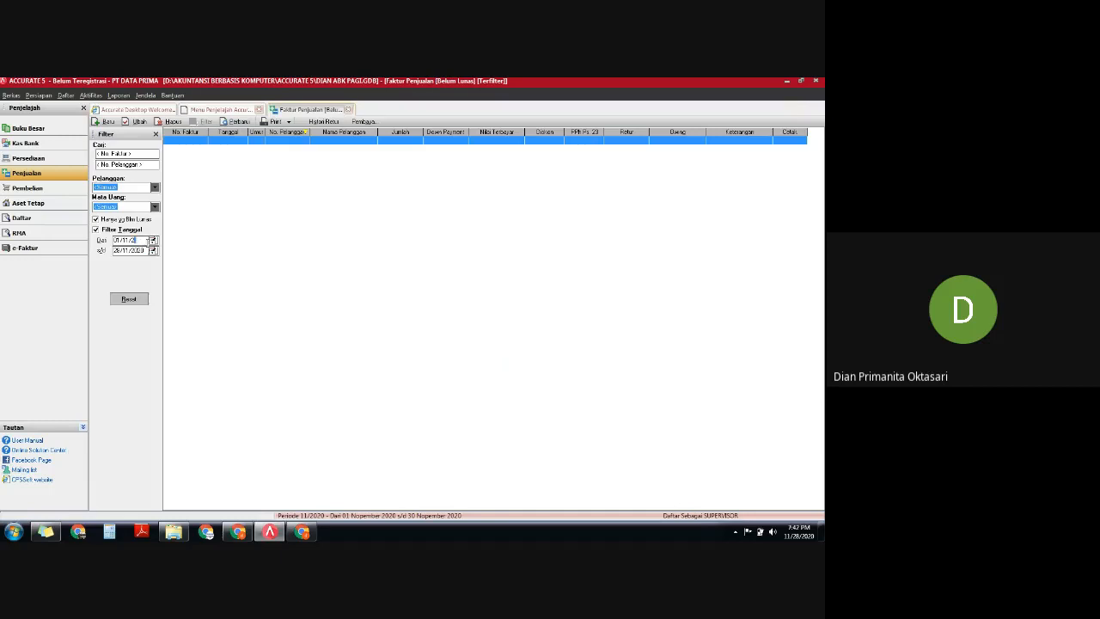
{"action": "type", "text": "20"}
{"action": "left_click", "coordinate": [311, 186]}
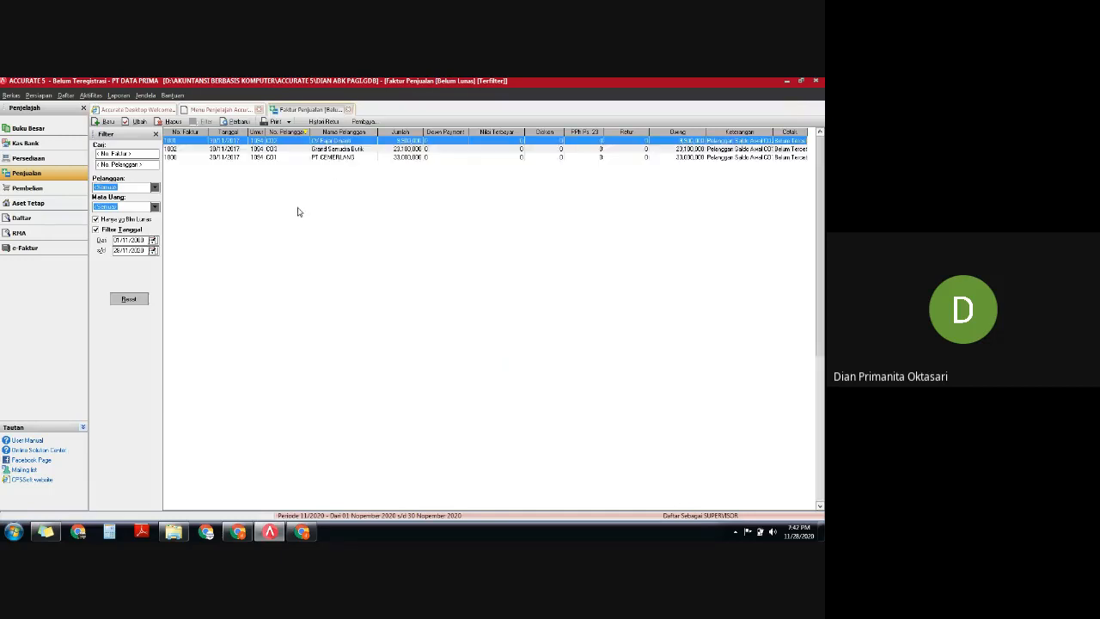
Change the payment terms of the PT CEMERLANG invoice to 2/10 n/30, save it, and close the invoice list.
{"action": "left_click", "coordinate": [277, 159]}
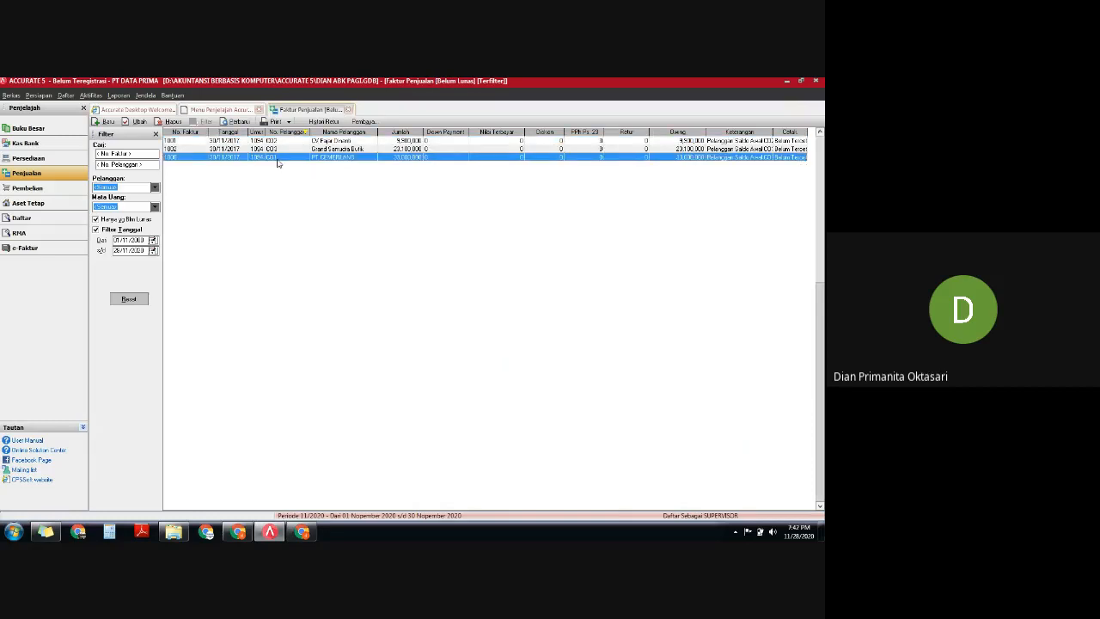
{"action": "left_click", "coordinate": [136, 121]}
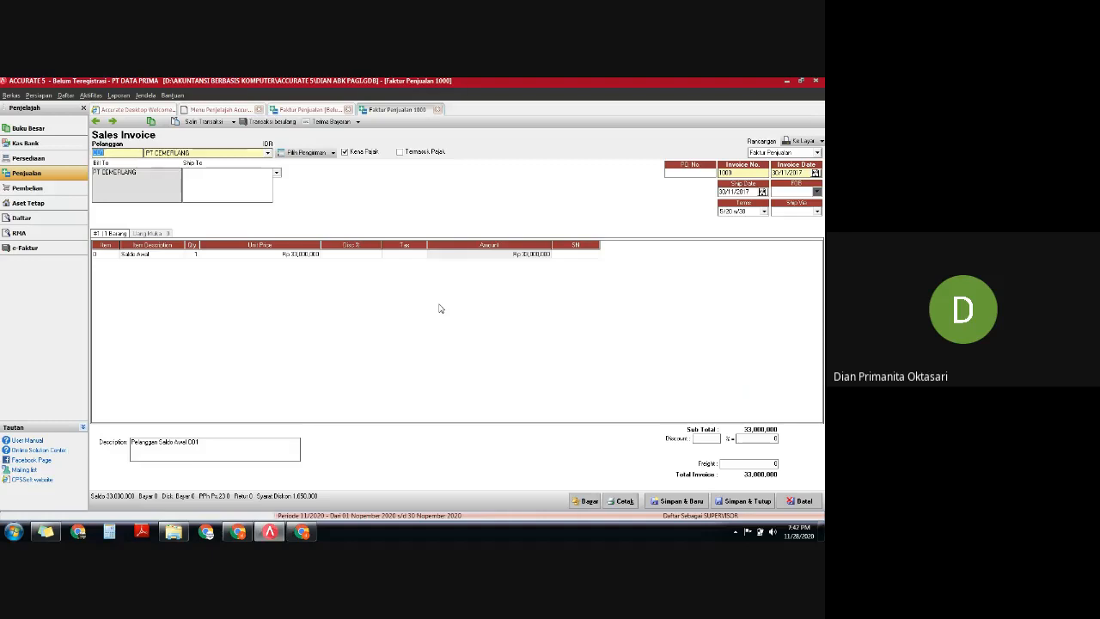
{"action": "left_click", "coordinate": [764, 211]}
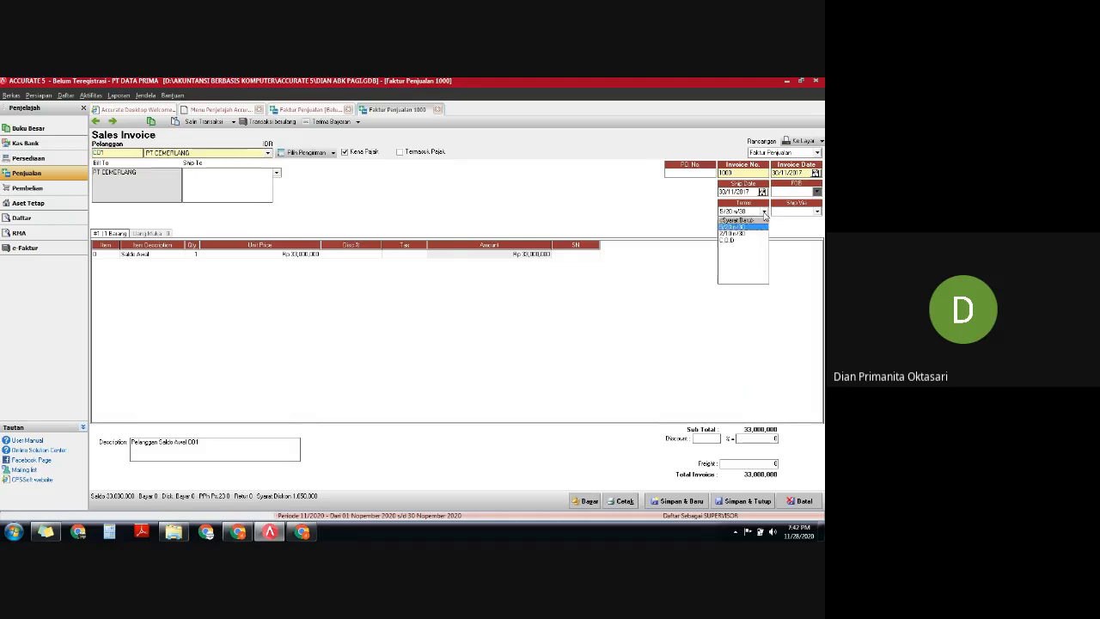
{"action": "left_click", "coordinate": [738, 234]}
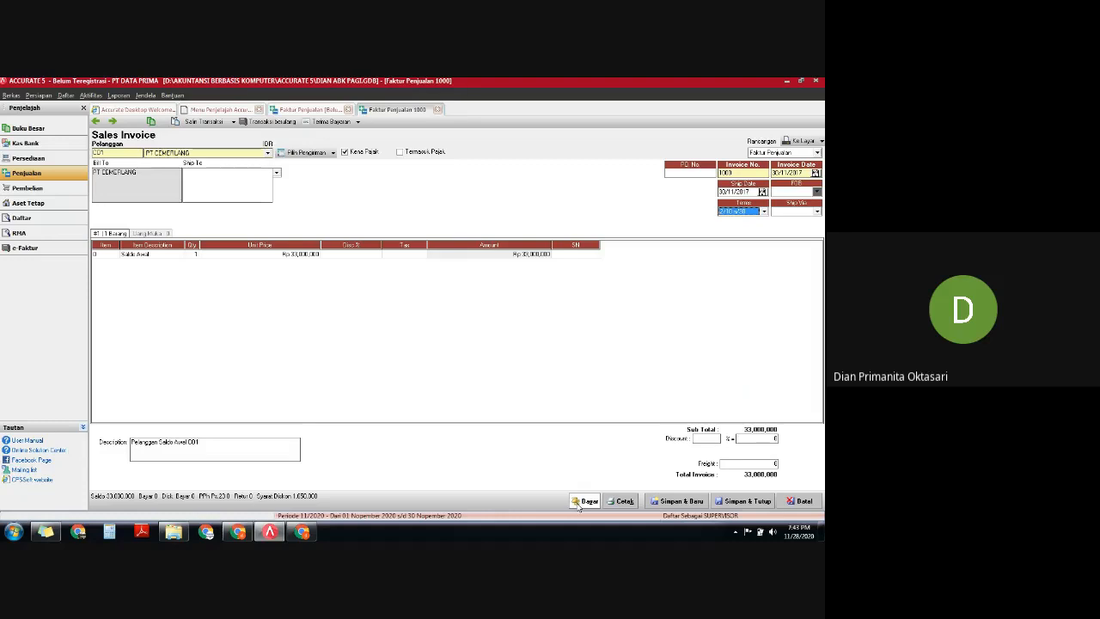
{"action": "left_click", "coordinate": [739, 501]}
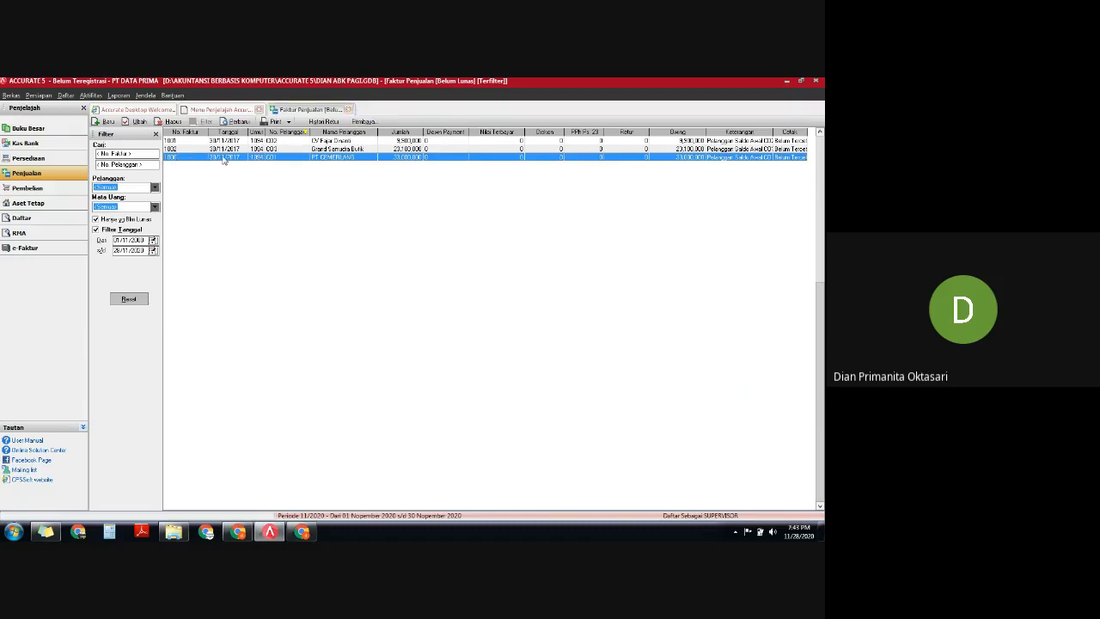
{"action": "left_click", "coordinate": [347, 109]}
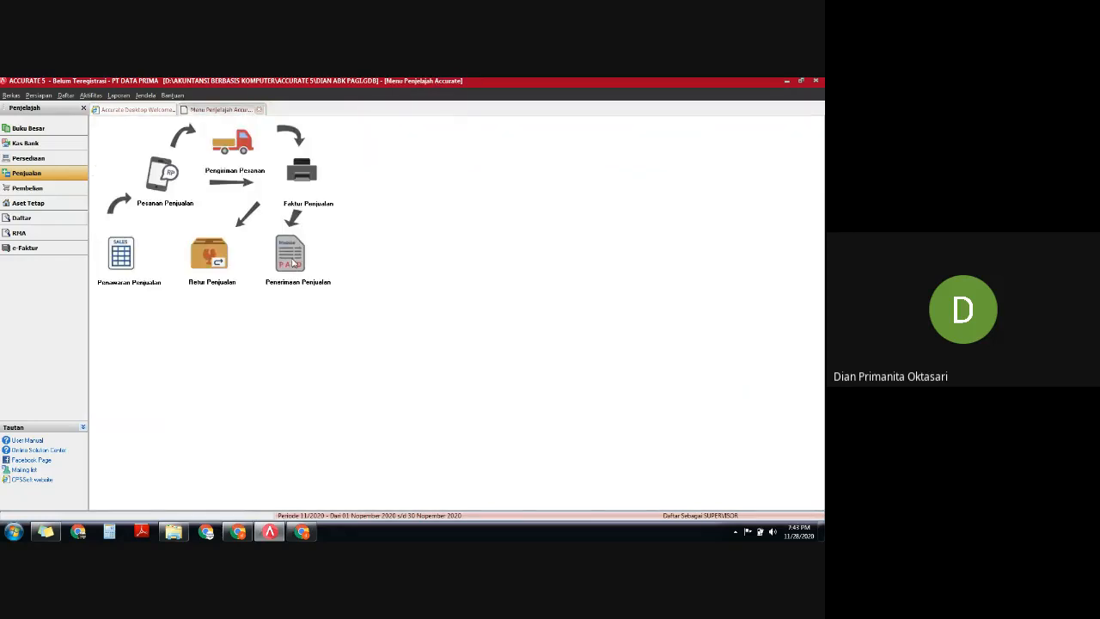
Start a new sales receipt with PT CEMERLANG as the paying customer.
{"action": "left_click", "coordinate": [293, 263]}
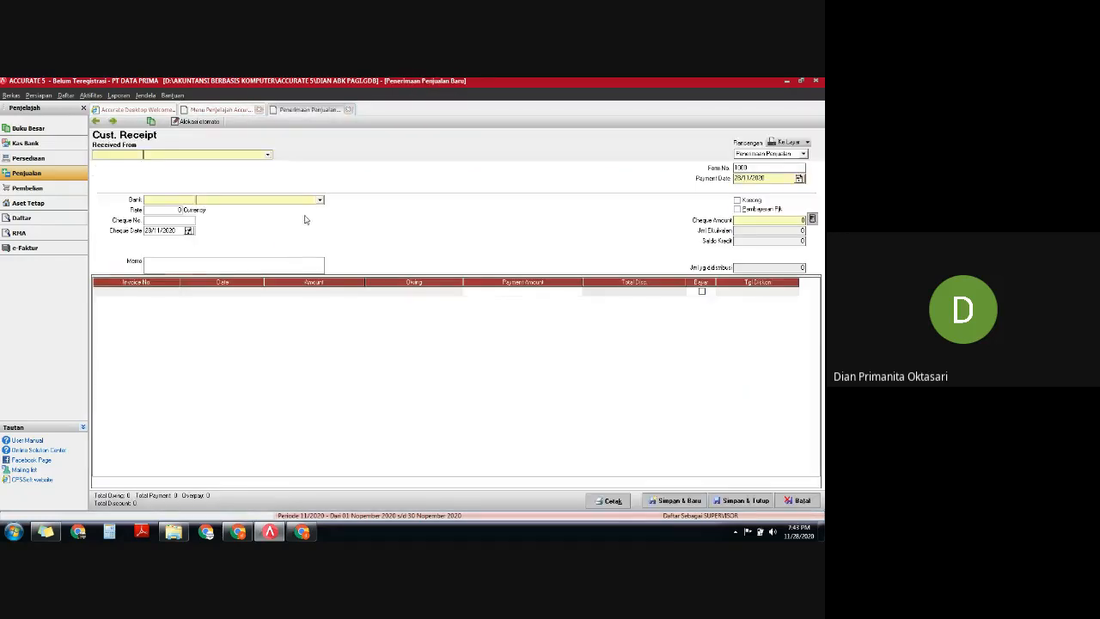
{"action": "left_click", "coordinate": [267, 155]}
{"action": "left_click", "coordinate": [214, 182]}
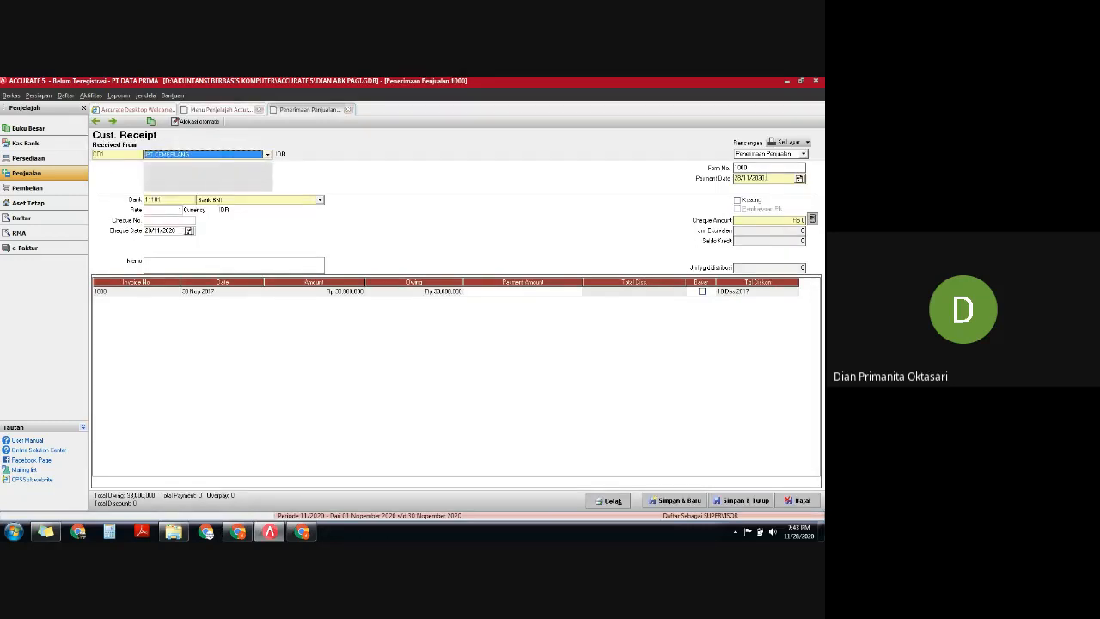
Set both the payment date and the cheque date of the PT CEMERLANG receipt to 02/12/2017.
{"action": "left_click", "coordinate": [737, 178]}
{"action": "type", "text": "02/12/"}
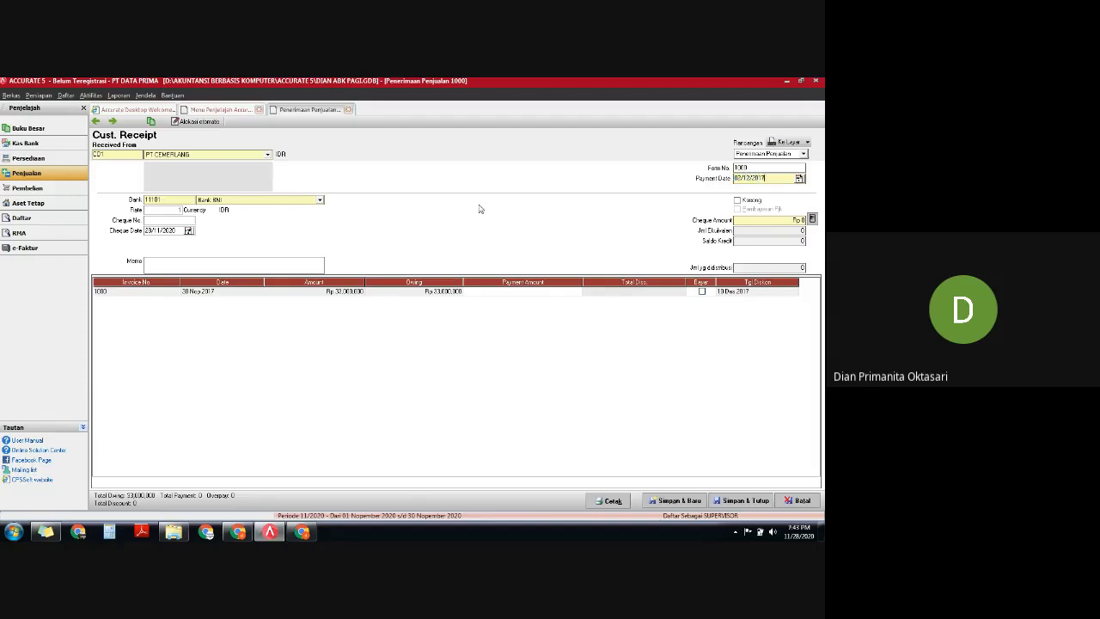
{"action": "left_click_drag", "start_coordinate": [773, 178], "coordinate": [722, 187]}
{"action": "key", "text": "ctrl+c"}
{"action": "left_click_drag", "start_coordinate": [173, 234], "coordinate": [136, 238]}
{"action": "key", "text": "ctrl+v"}
Mark the PT CEMERLANG invoice of 30 Nop 2017 for payment and check its discount information without entering a discount.
{"action": "left_click", "coordinate": [701, 291]}
{"action": "left_click", "coordinate": [670, 294]}
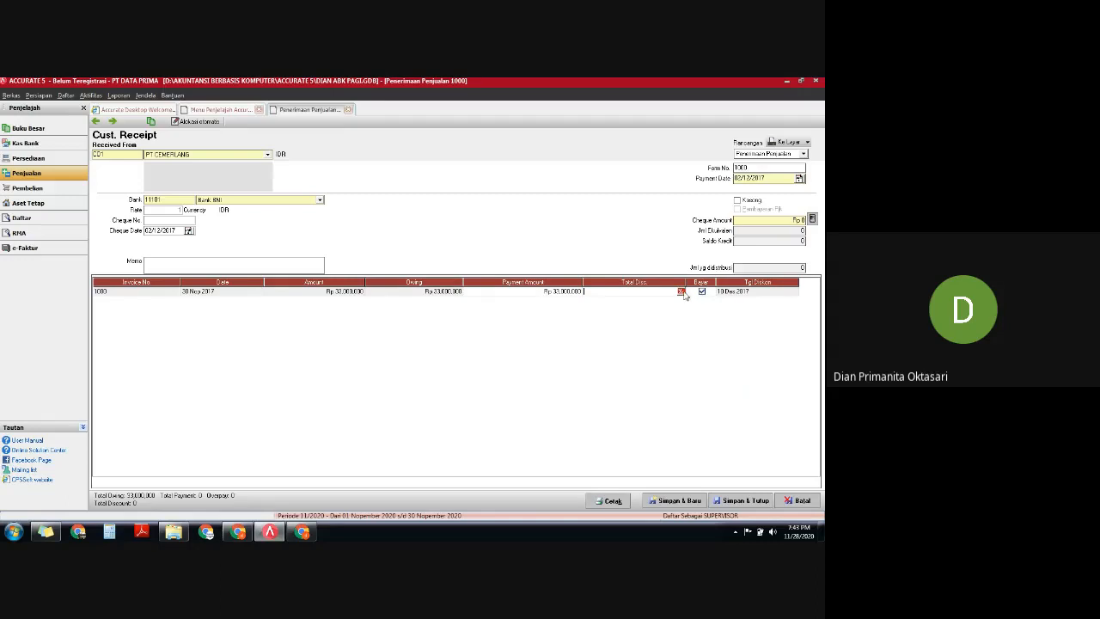
{"action": "left_click", "coordinate": [680, 293]}
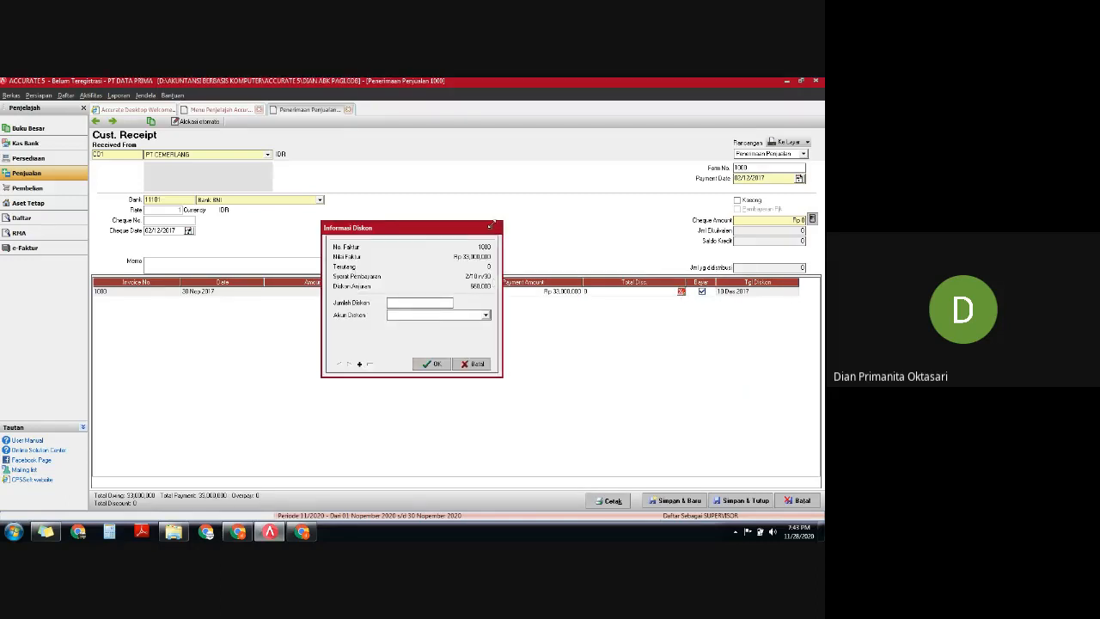
{"action": "left_click", "coordinate": [490, 228]}
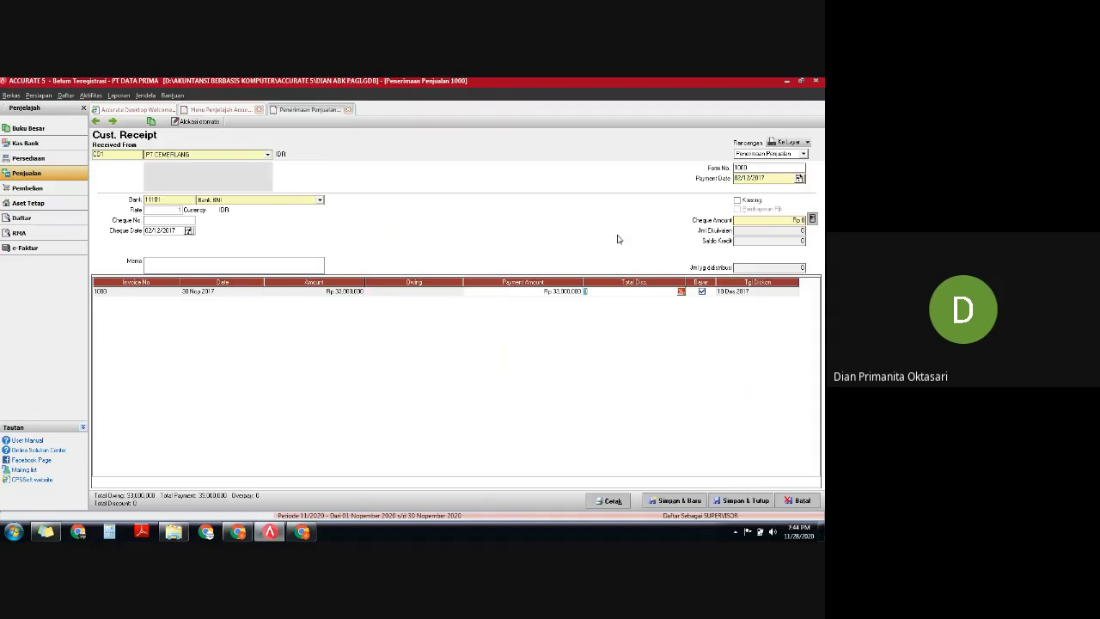
{"action": "left_click", "coordinate": [681, 292]}
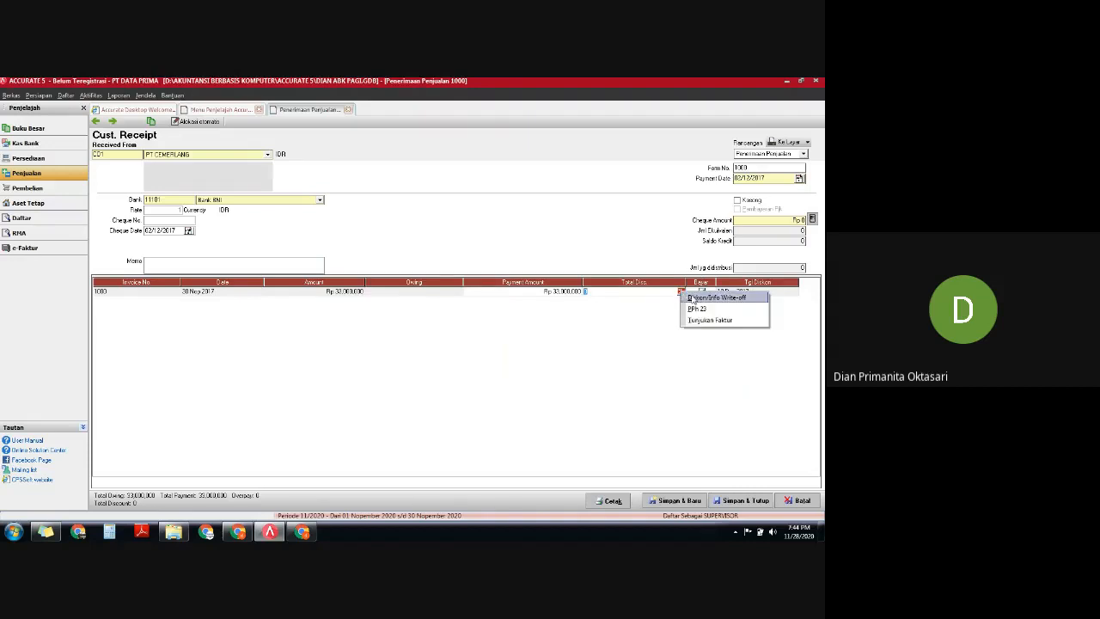
{"action": "left_click", "coordinate": [693, 298]}
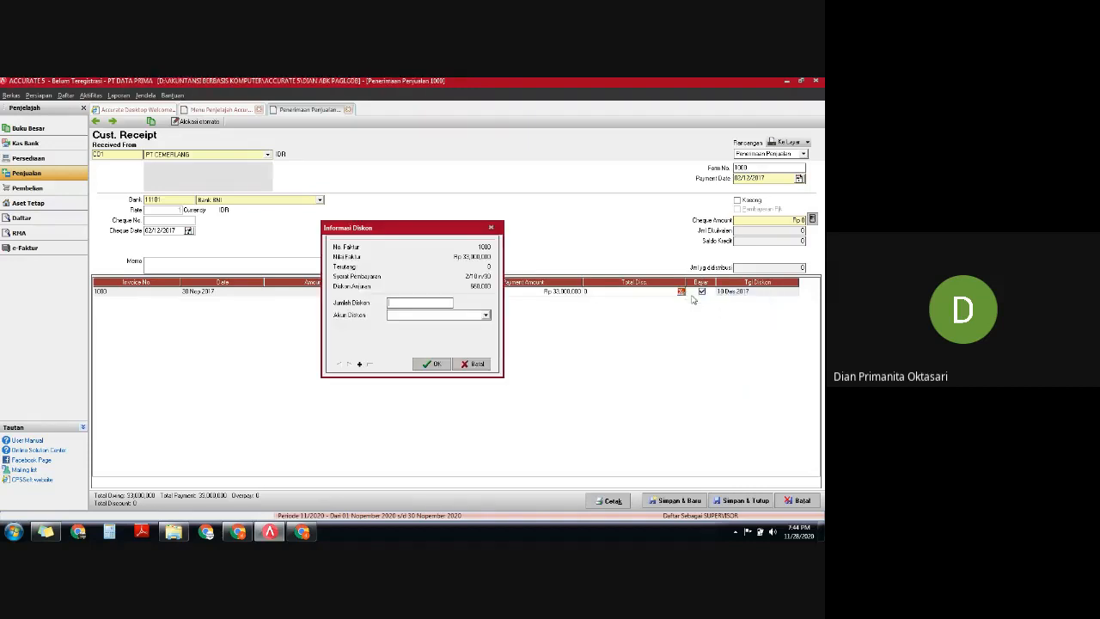
{"action": "left_click", "coordinate": [495, 228]}
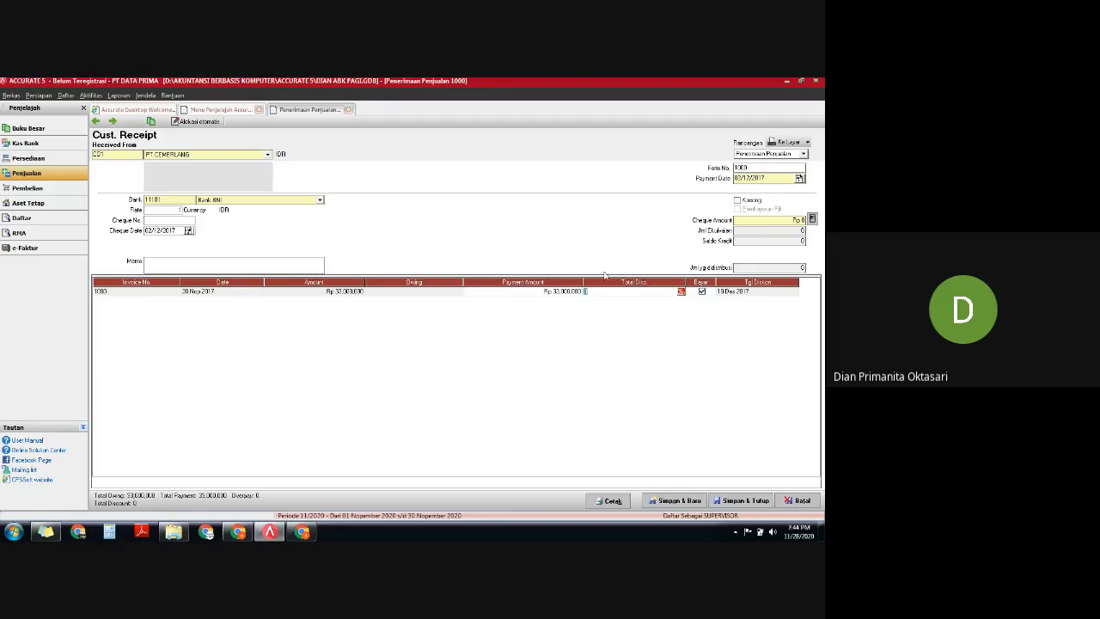
Enter a discount of 660,000 on the invoice being paid, charged to the Diskon Penjualan account.
{"action": "left_click", "coordinate": [682, 293]}
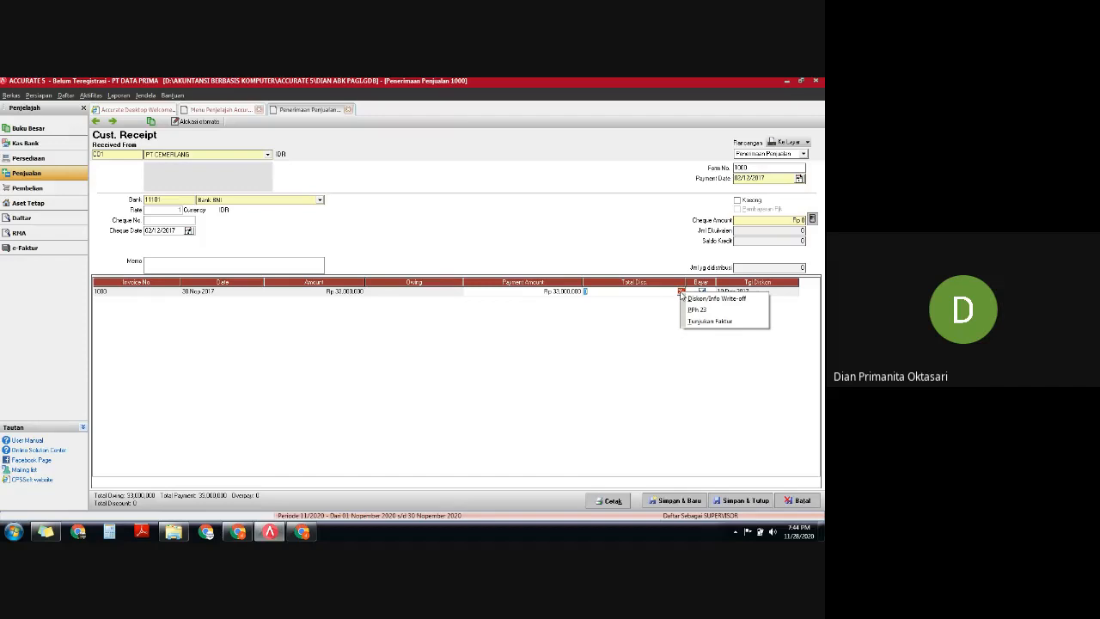
{"action": "left_click", "coordinate": [726, 299]}
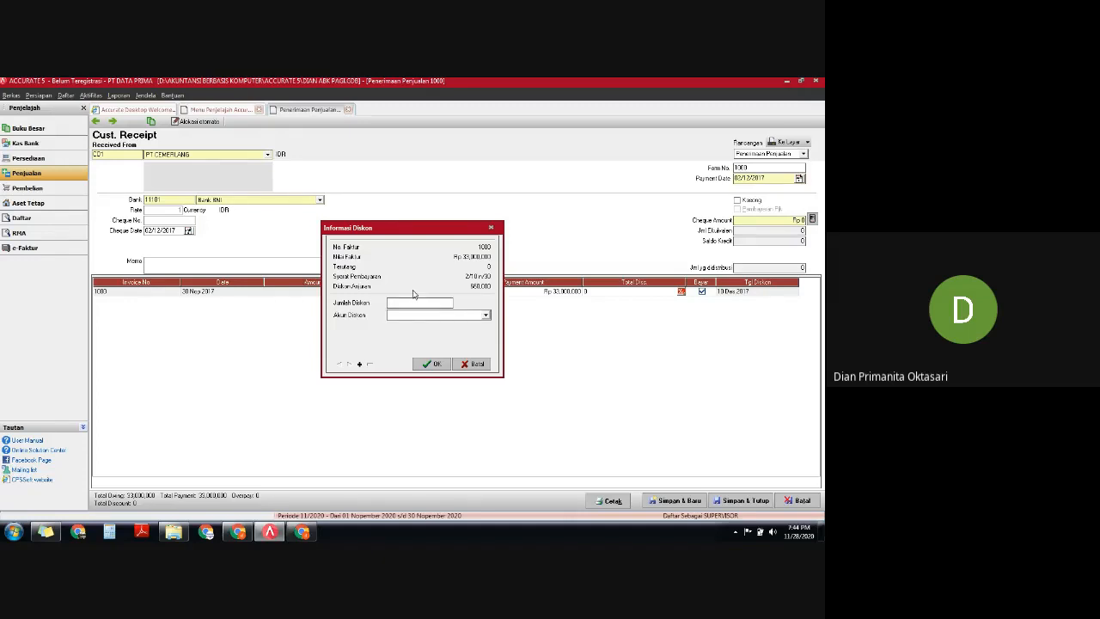
{"action": "type", "text": "0000"}
{"action": "left_click", "coordinate": [485, 316]}
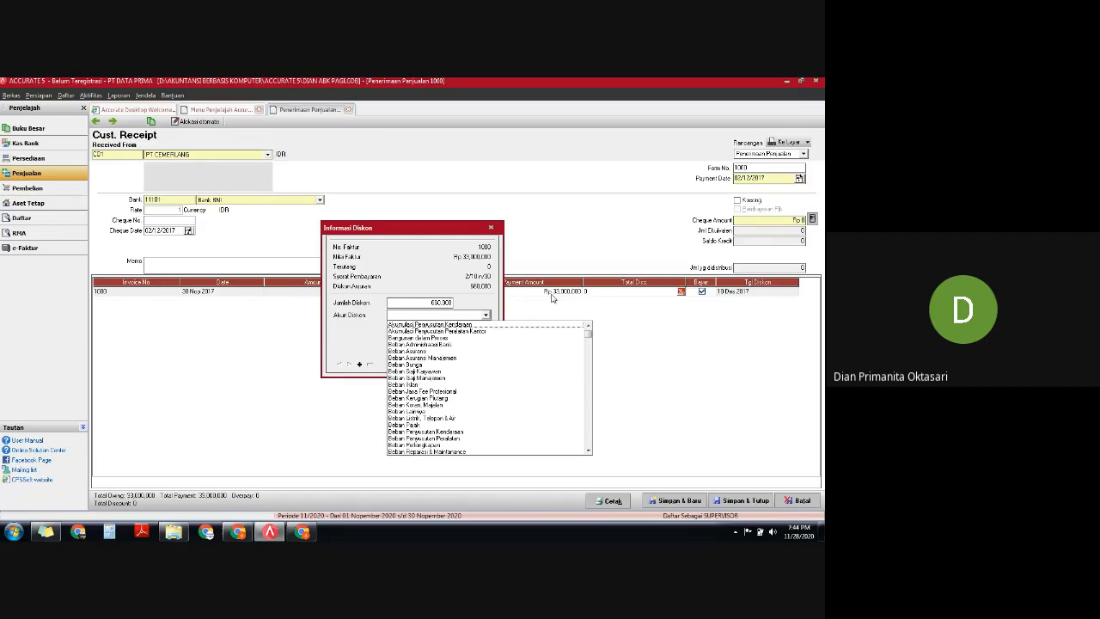
{"action": "type", "text": "Diskon Penjualan"}
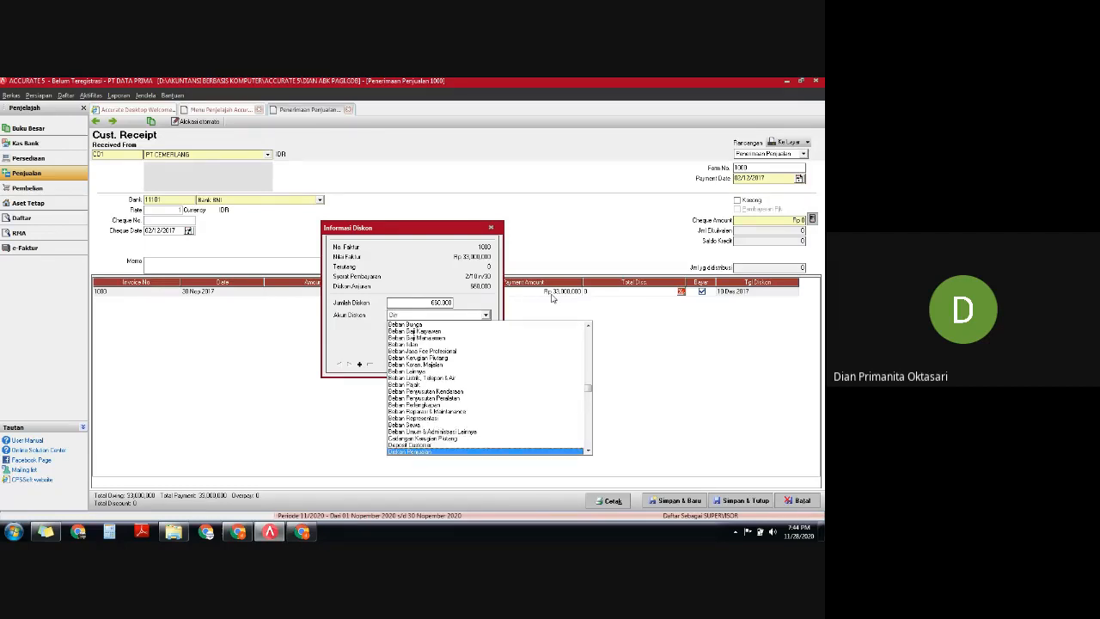
{"action": "left_click", "coordinate": [430, 452]}
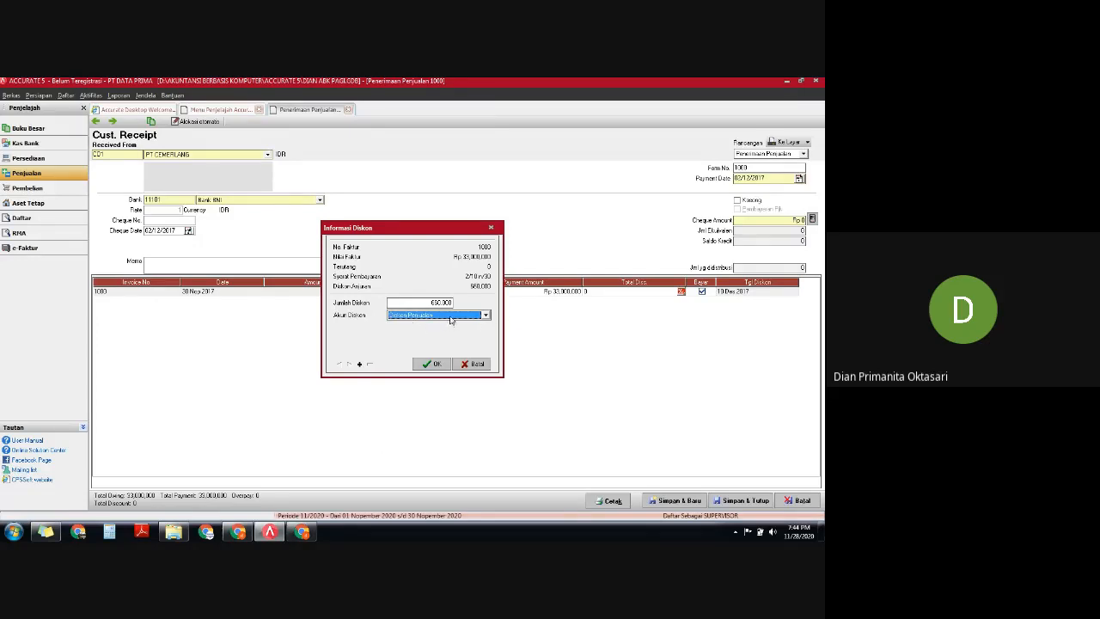
{"action": "left_click", "coordinate": [428, 364]}
Set the receipt's form number to 01/CR, fill in the cheque amount of Rp 32,340,000 automatically, and save the receipt.
{"action": "left_click_drag", "start_coordinate": [758, 168], "coordinate": [733, 172]}
{"action": "type", "text": "01/CR"}
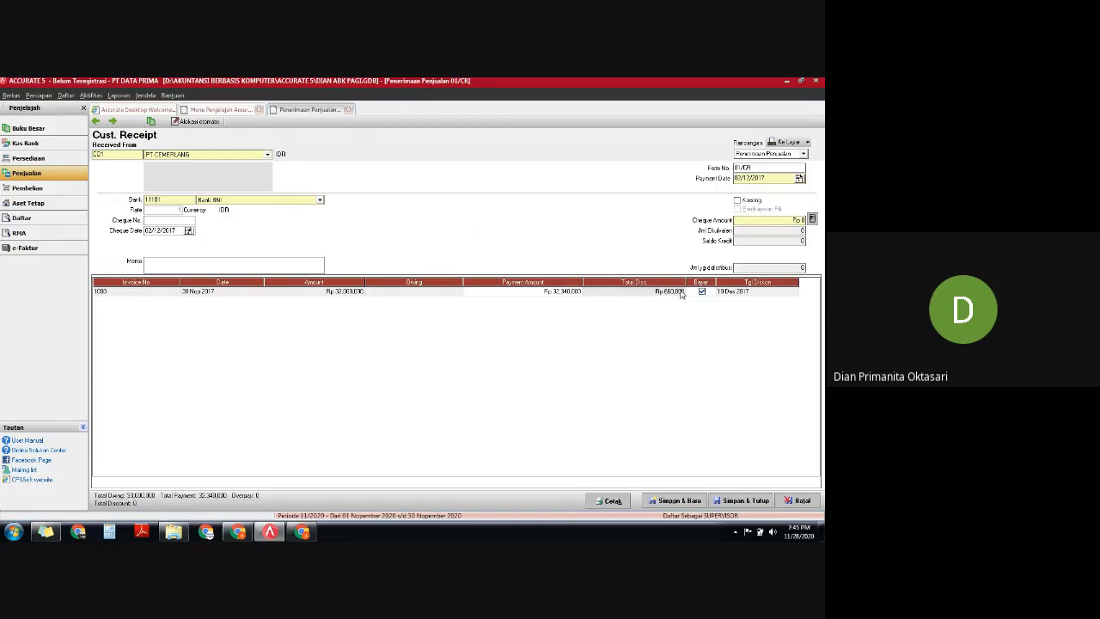
{"action": "left_click", "coordinate": [812, 219]}
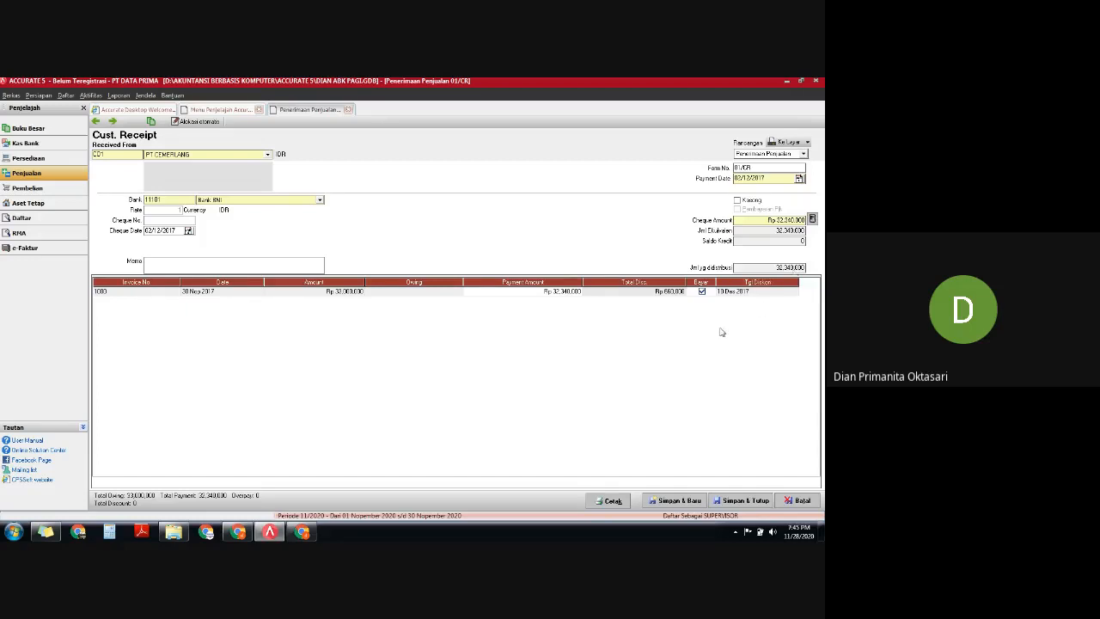
{"action": "left_click", "coordinate": [729, 501]}
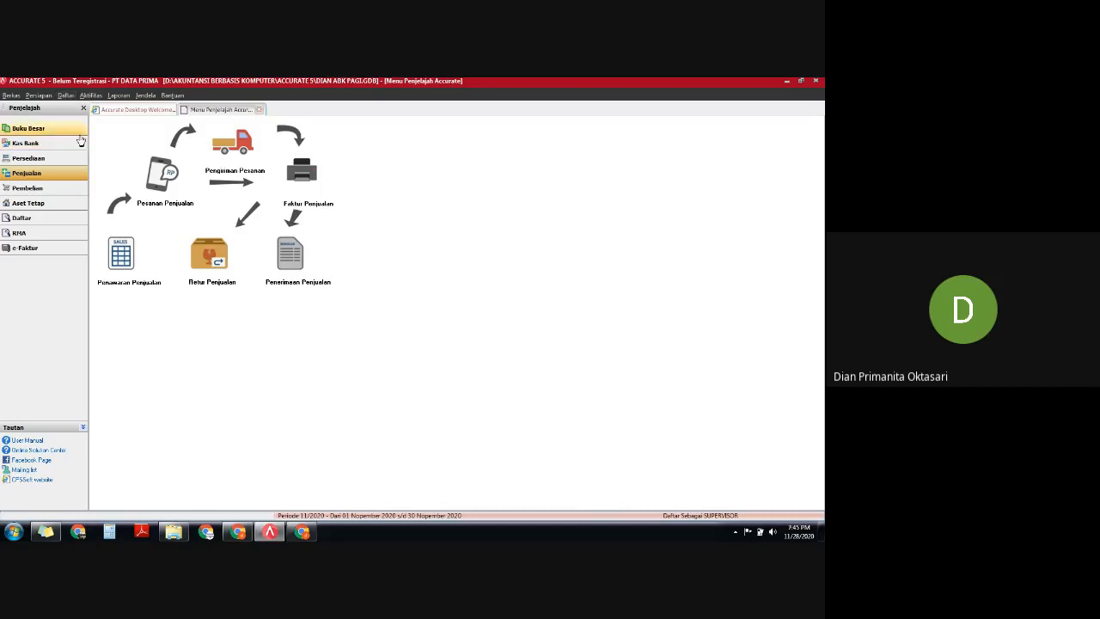
Reopen the sales invoice list and filter it from 01/11/2000 to include the opening-balance invoices.
{"action": "left_click", "coordinate": [65, 96]}
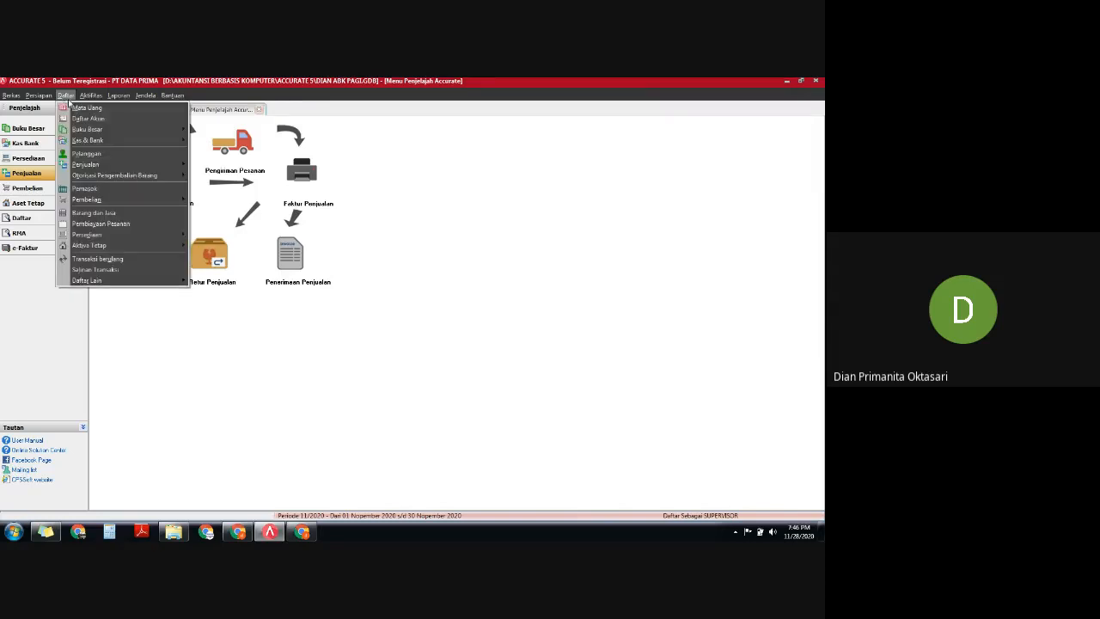
{"action": "mouse_move", "coordinate": [83, 166]}
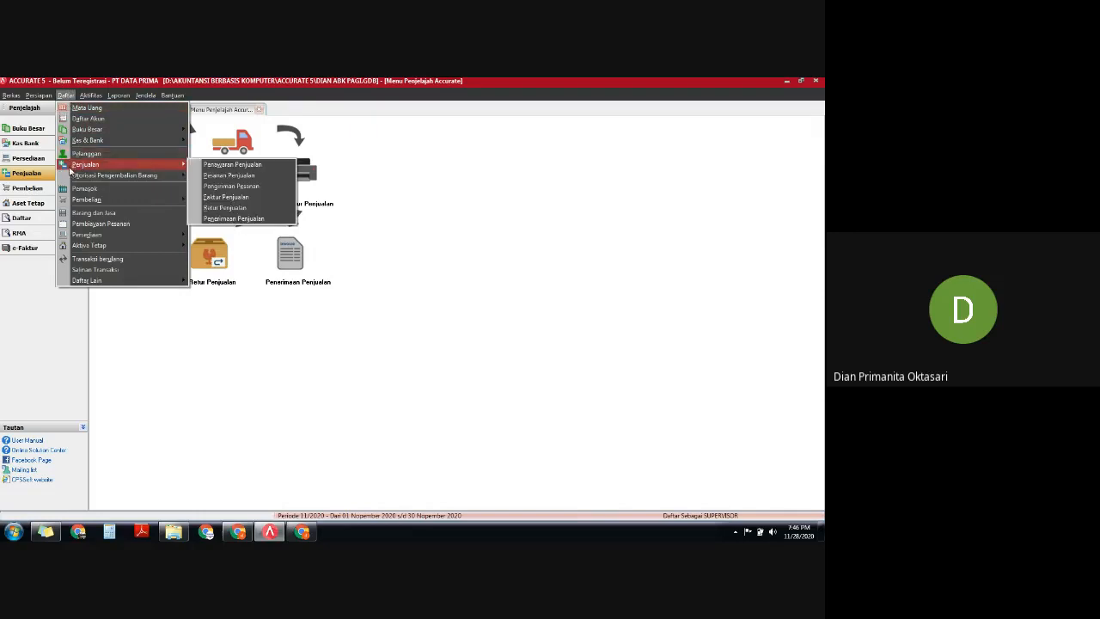
{"action": "left_click", "coordinate": [214, 196]}
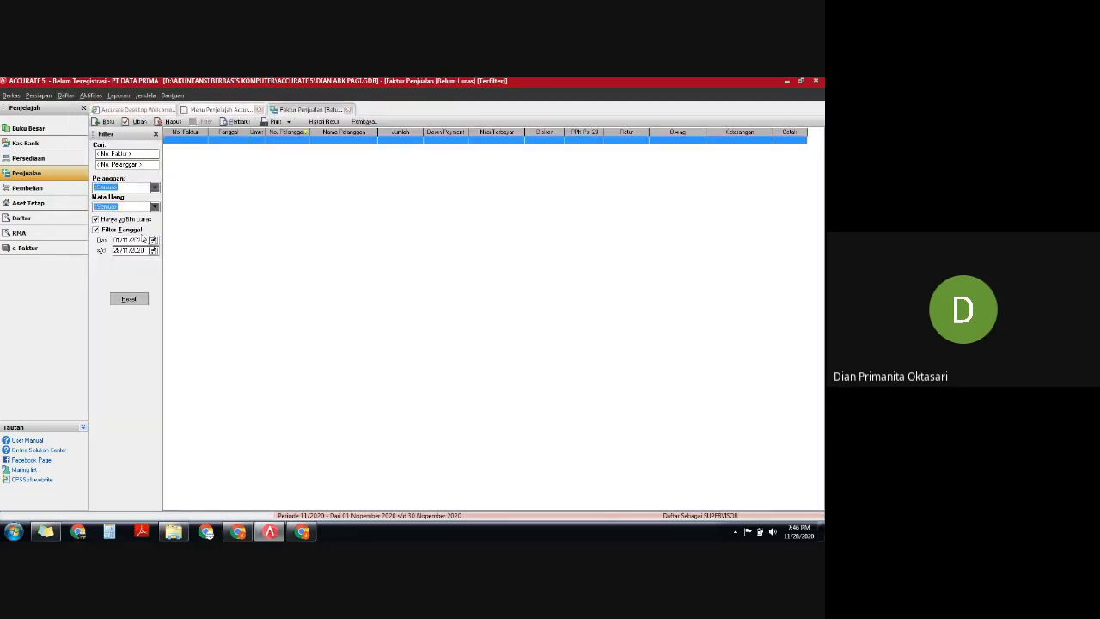
{"action": "key", "text": "BackSpace"}
{"action": "key", "text": "BackSpace"}
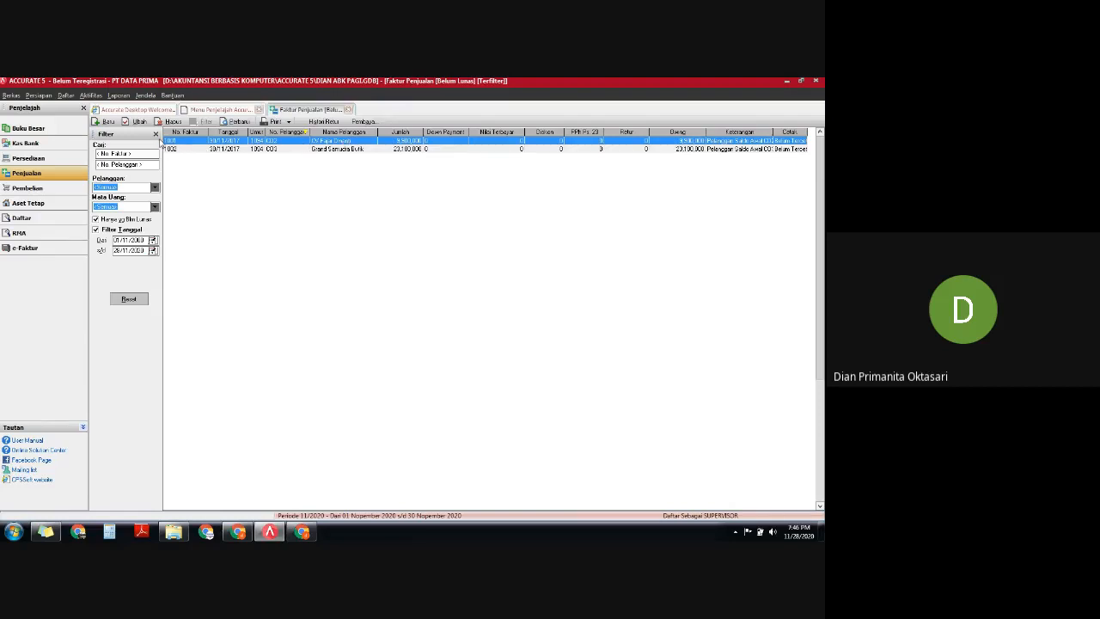
Change the payment terms of the CV Fajar Dinanti opening-balance invoice to 2/10 n/30, save it and close the sales invoice list.
{"action": "left_click", "coordinate": [140, 122]}
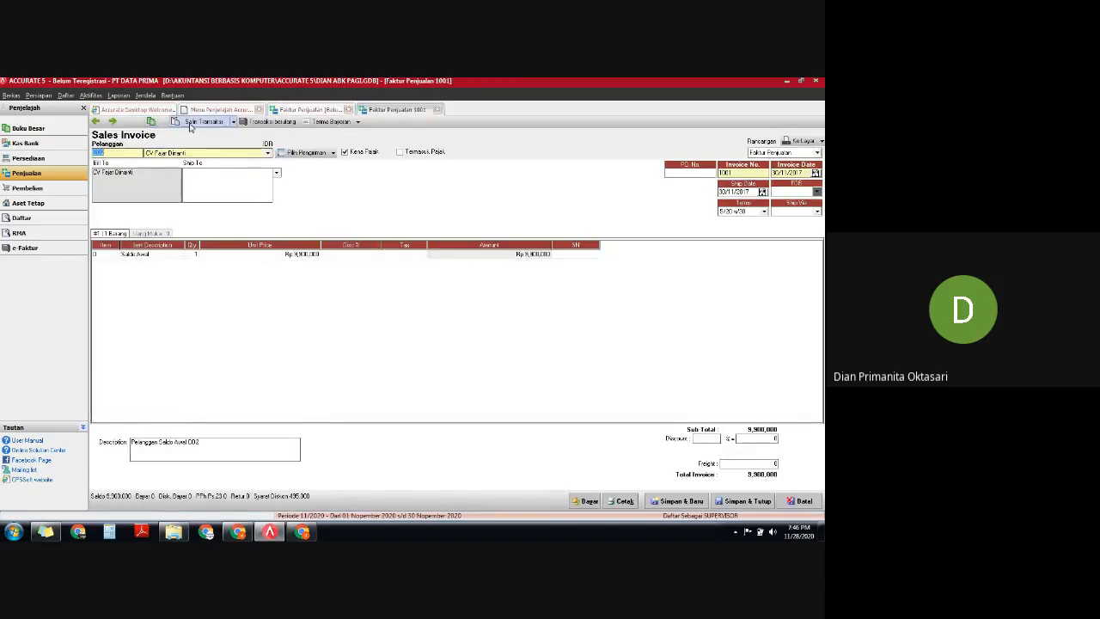
{"action": "left_click", "coordinate": [762, 212]}
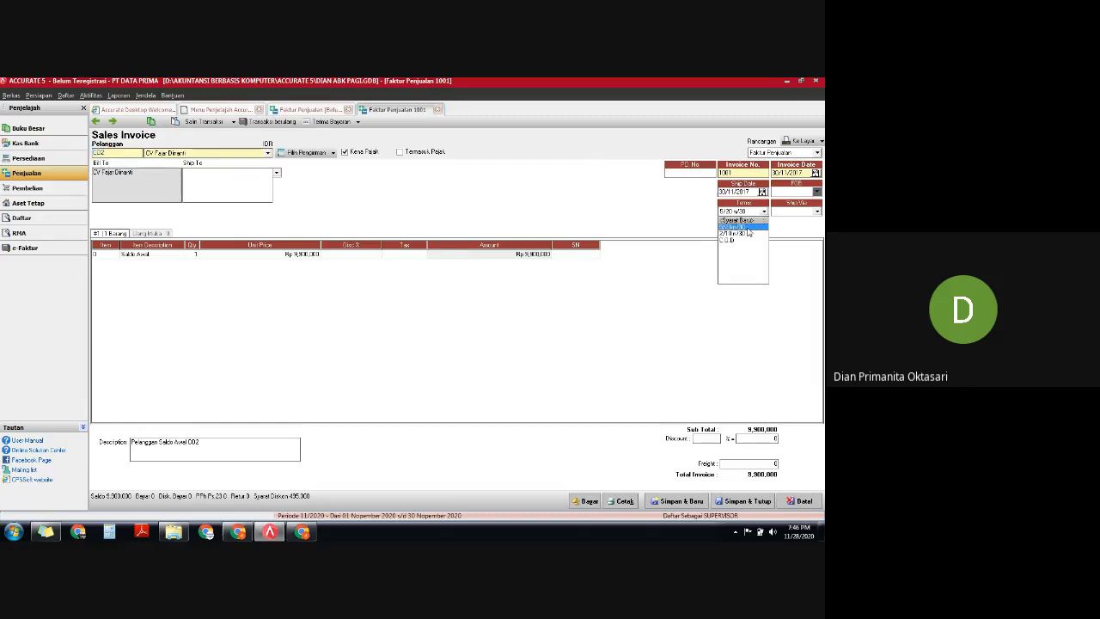
{"action": "left_click", "coordinate": [744, 228]}
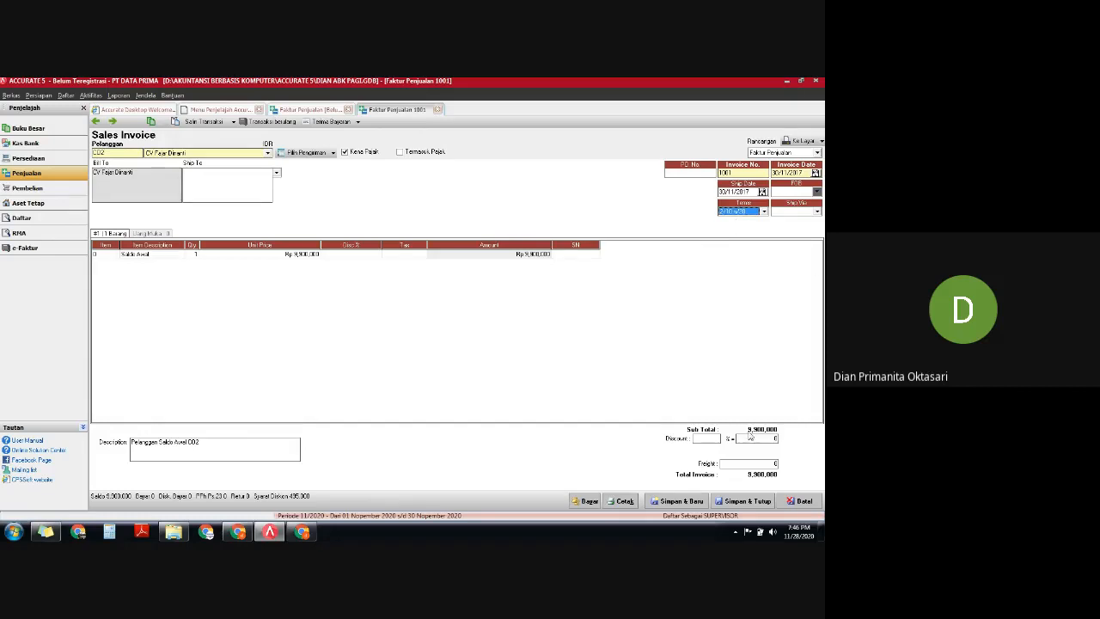
{"action": "left_click", "coordinate": [744, 502]}
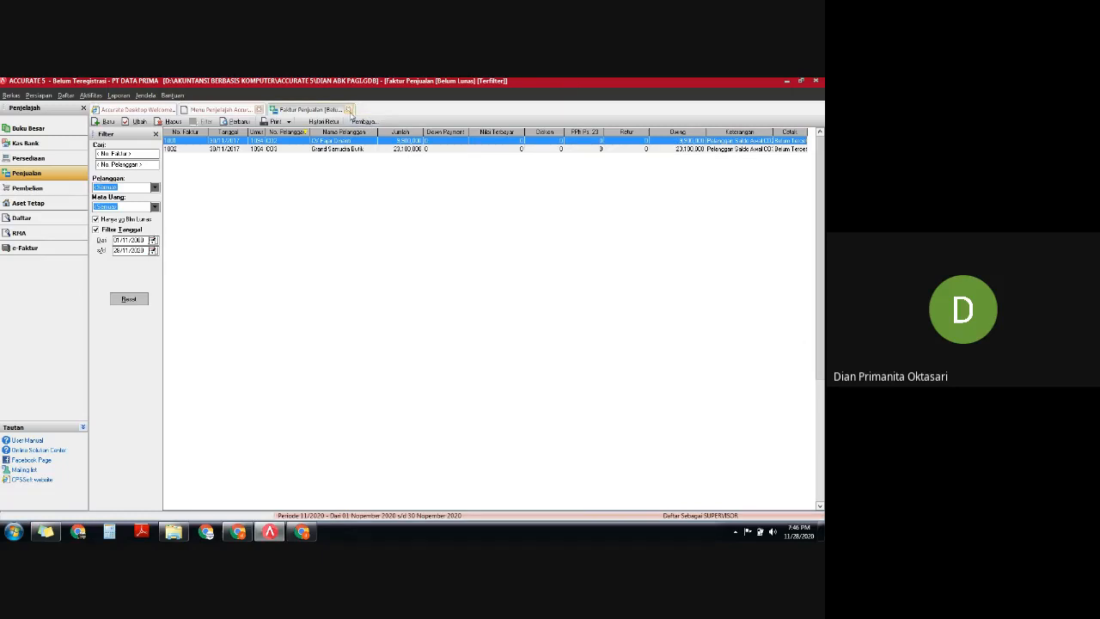
{"action": "left_click", "coordinate": [349, 110]}
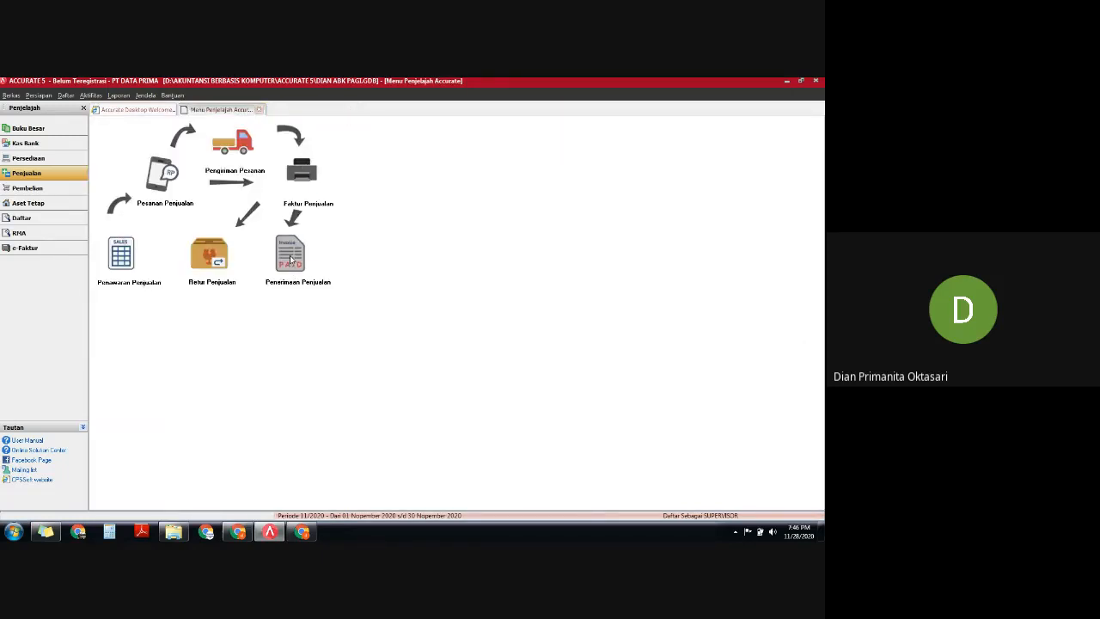
Start a new sales receipt with CV Fajar Dinanti as the paying customer.
{"action": "left_click", "coordinate": [292, 251]}
{"action": "left_click", "coordinate": [267, 155]}
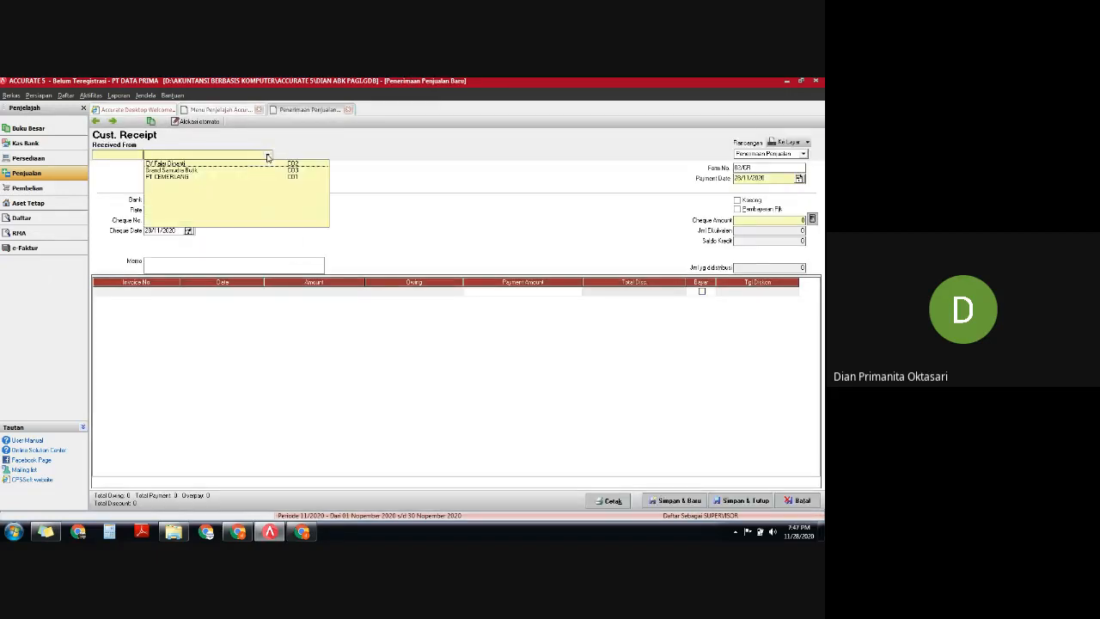
{"action": "left_click", "coordinate": [207, 164]}
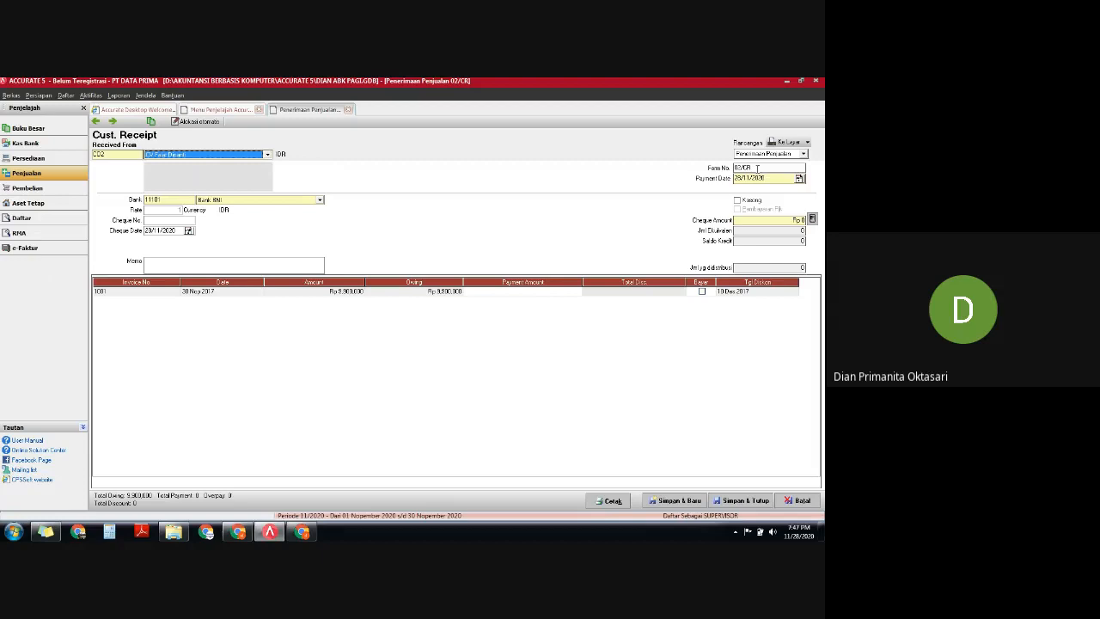
Set both the payment date and the cheque date of the receipt to 05/12/2017.
{"action": "left_click", "coordinate": [756, 167]}
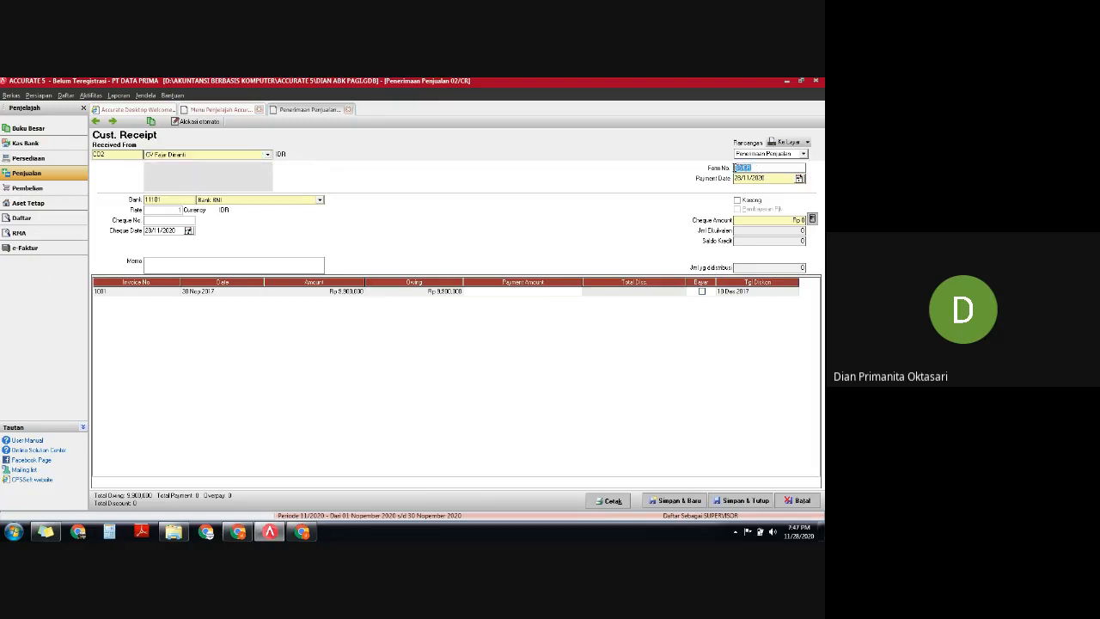
{"action": "key", "text": "Tab"}
{"action": "type", "text": "05/12/20"}
{"action": "left_click_drag", "start_coordinate": [776, 177], "coordinate": [713, 181]}
{"action": "key", "text": "ctrl+c"}
{"action": "left_click", "coordinate": [171, 230]}
{"action": "key", "text": "ctrl+v"}
Mark the CV Fajar Dinanti invoice of 30 Nop 2017 for payment and check its discount information without entering a discount.
{"action": "left_click", "coordinate": [701, 291]}
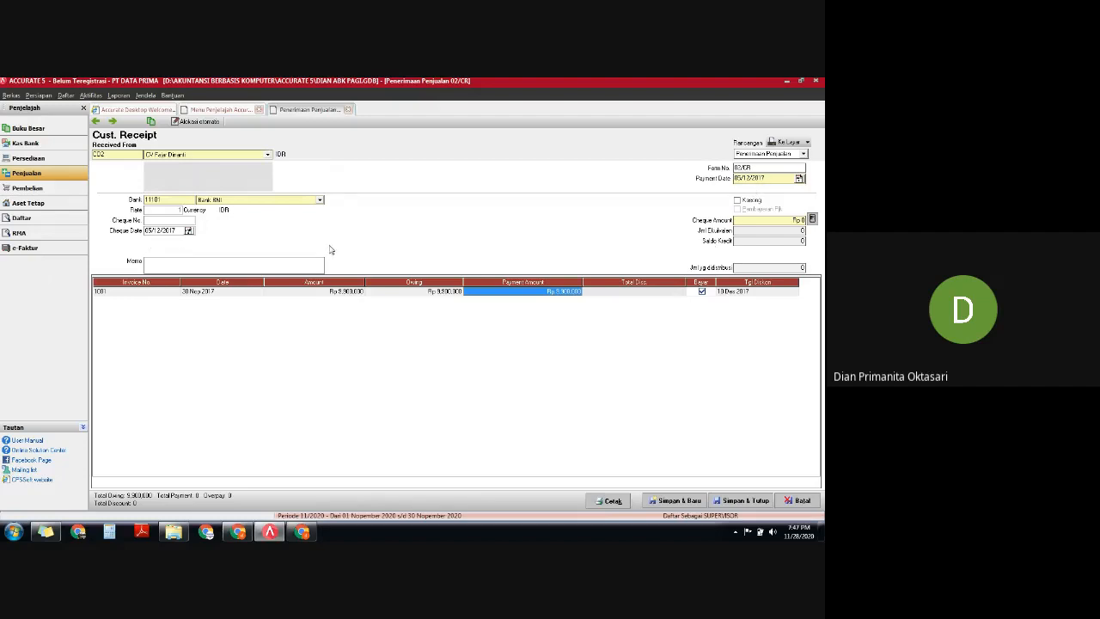
{"action": "left_click", "coordinate": [666, 292]}
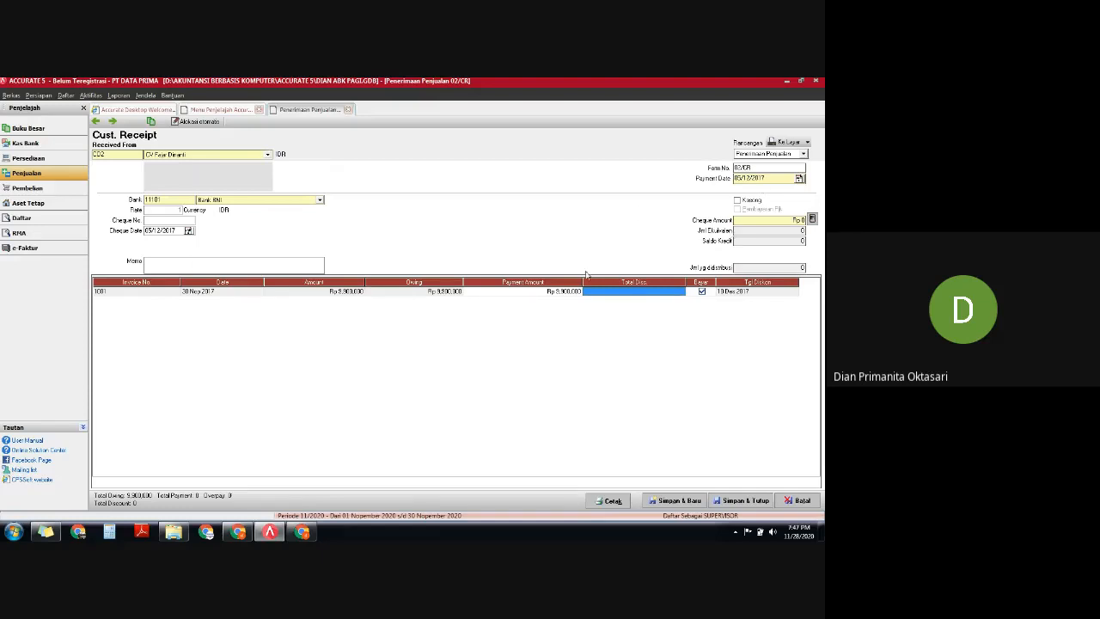
{"action": "right_click", "coordinate": [654, 289]}
{"action": "left_click", "coordinate": [678, 293]}
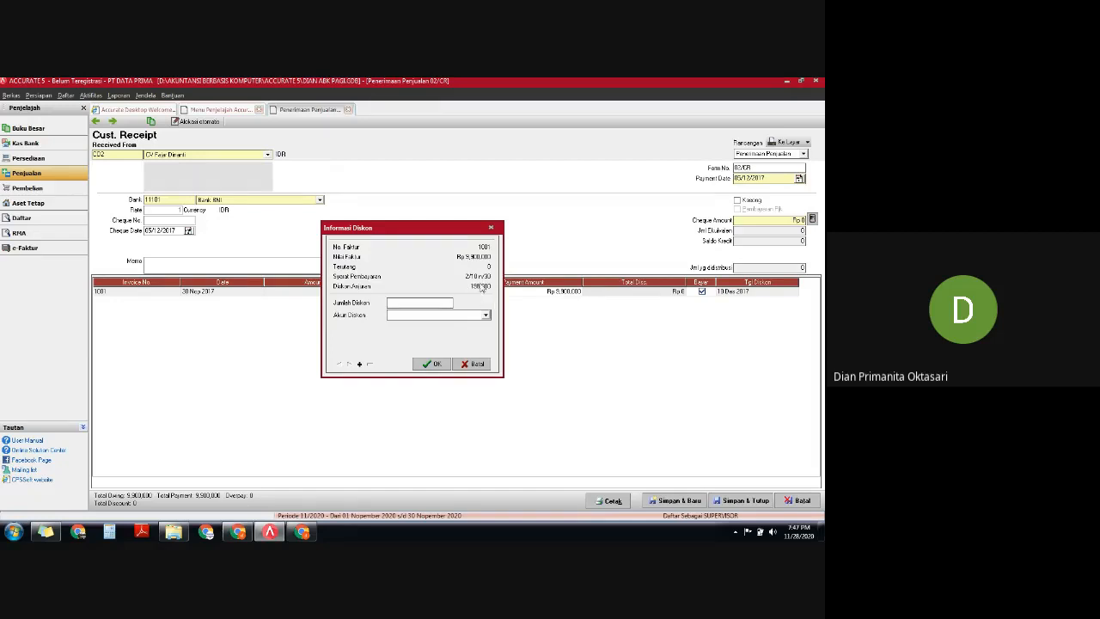
{"action": "left_click", "coordinate": [490, 227]}
Try a cheque date of 05/12/2020 and check the suggested discount for the invoice being paid.
{"action": "left_click", "coordinate": [181, 230]}
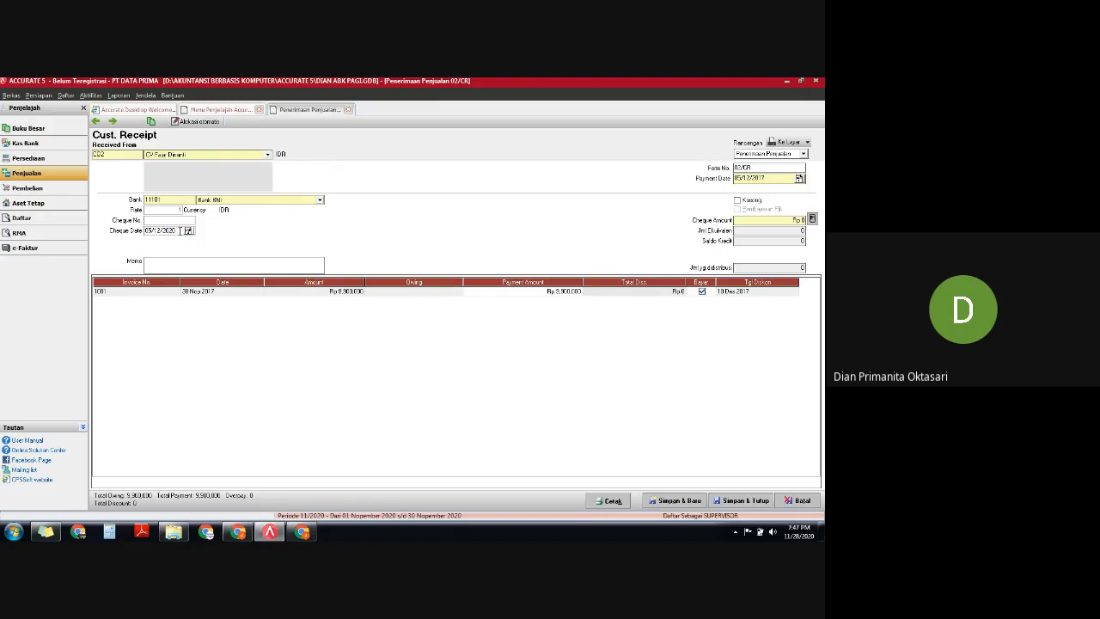
{"action": "left_click", "coordinate": [496, 386]}
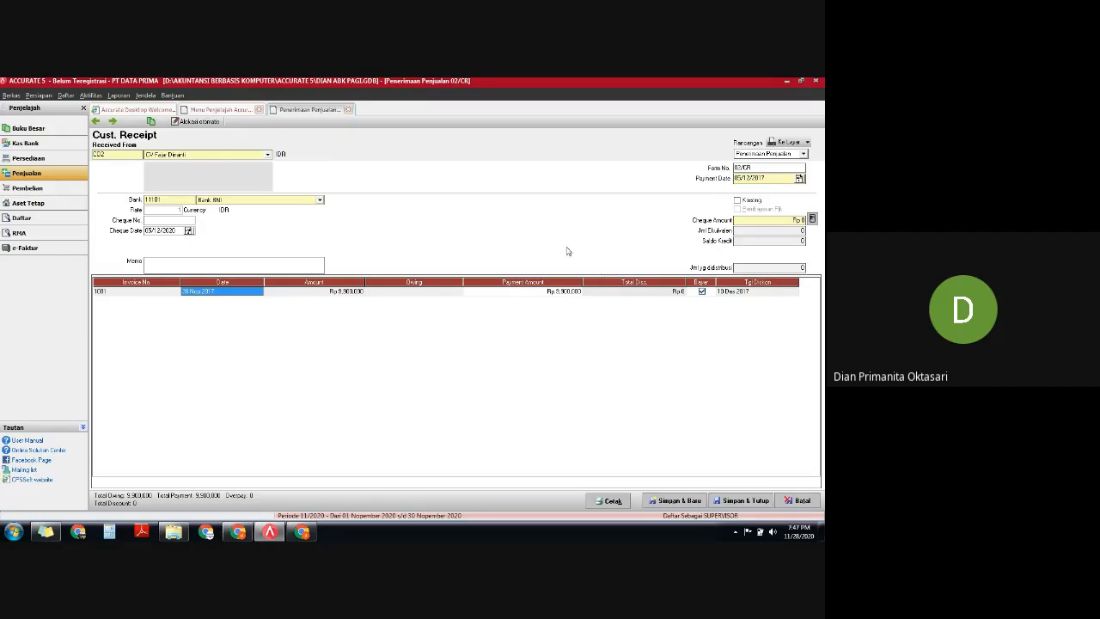
{"action": "left_click", "coordinate": [168, 230]}
{"action": "type", "text": "05/12/2"}
{"action": "left_click", "coordinate": [646, 292]}
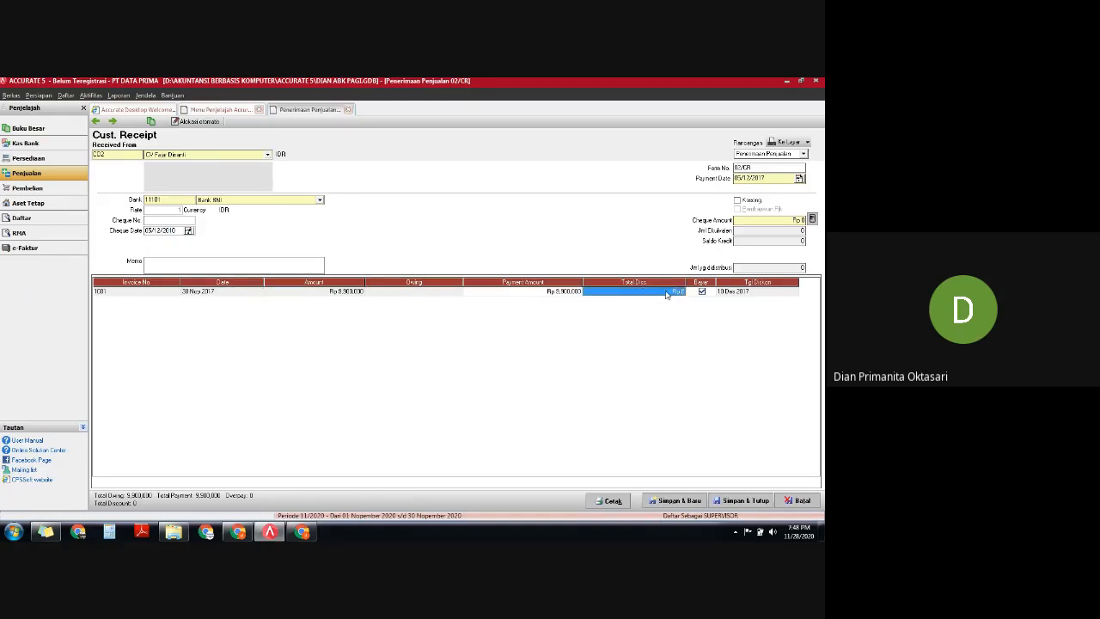
{"action": "left_click", "coordinate": [175, 230]}
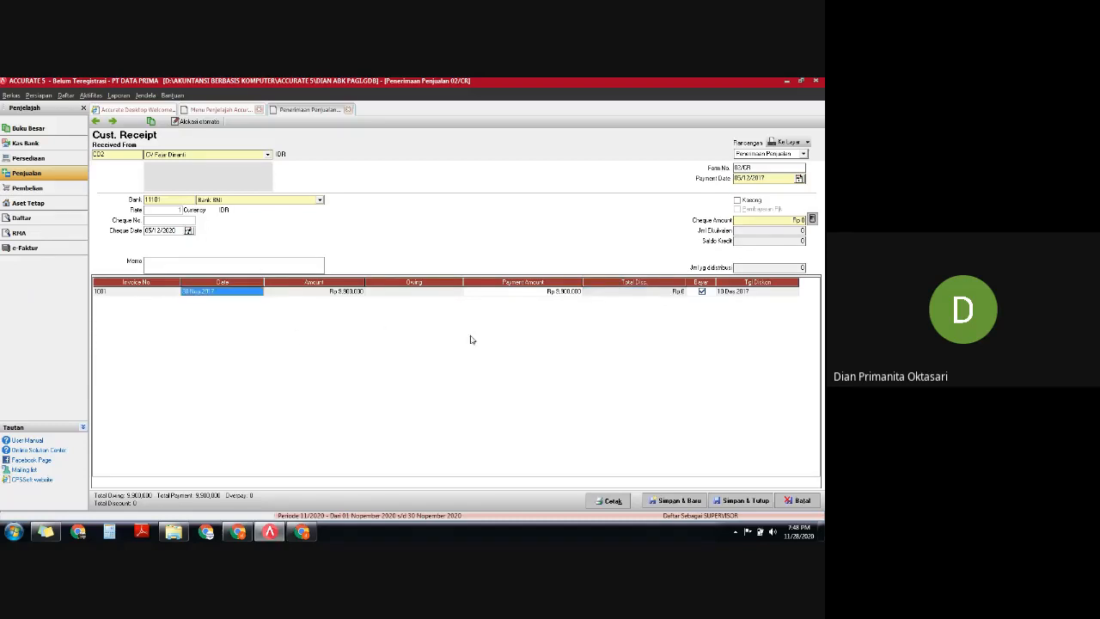
{"action": "left_click", "coordinate": [687, 291]}
{"action": "left_click", "coordinate": [677, 292]}
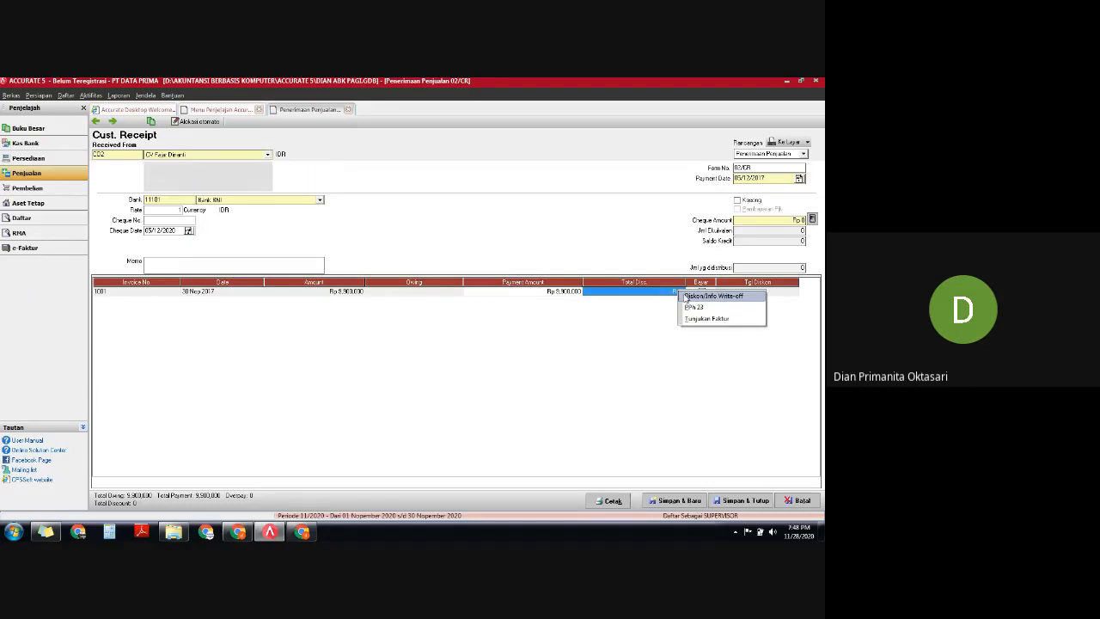
{"action": "left_click", "coordinate": [695, 296]}
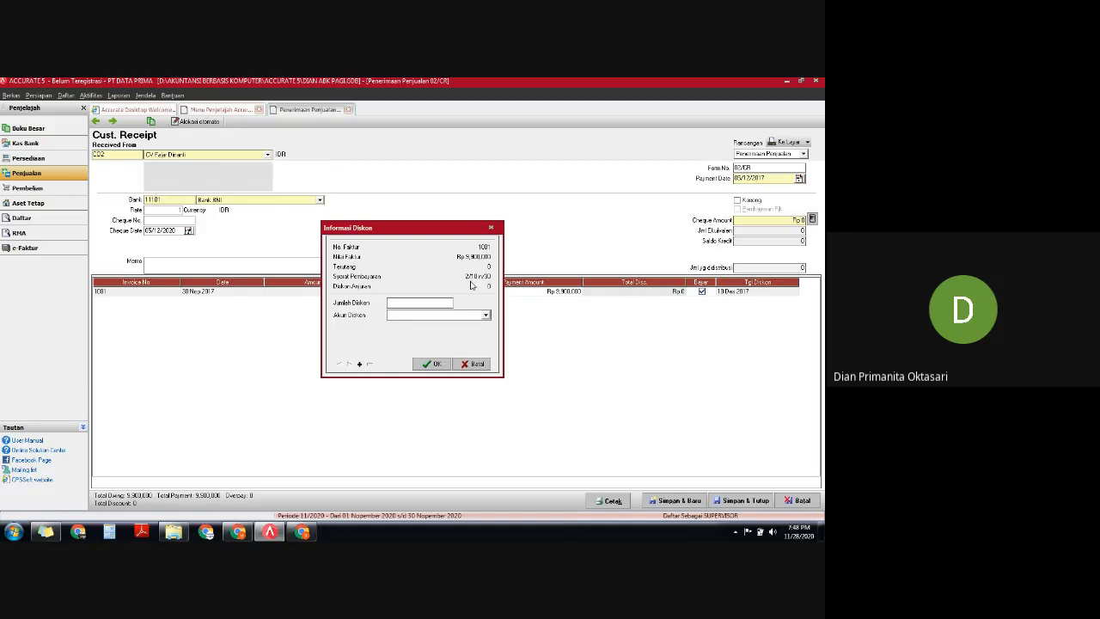
{"action": "left_click", "coordinate": [490, 228]}
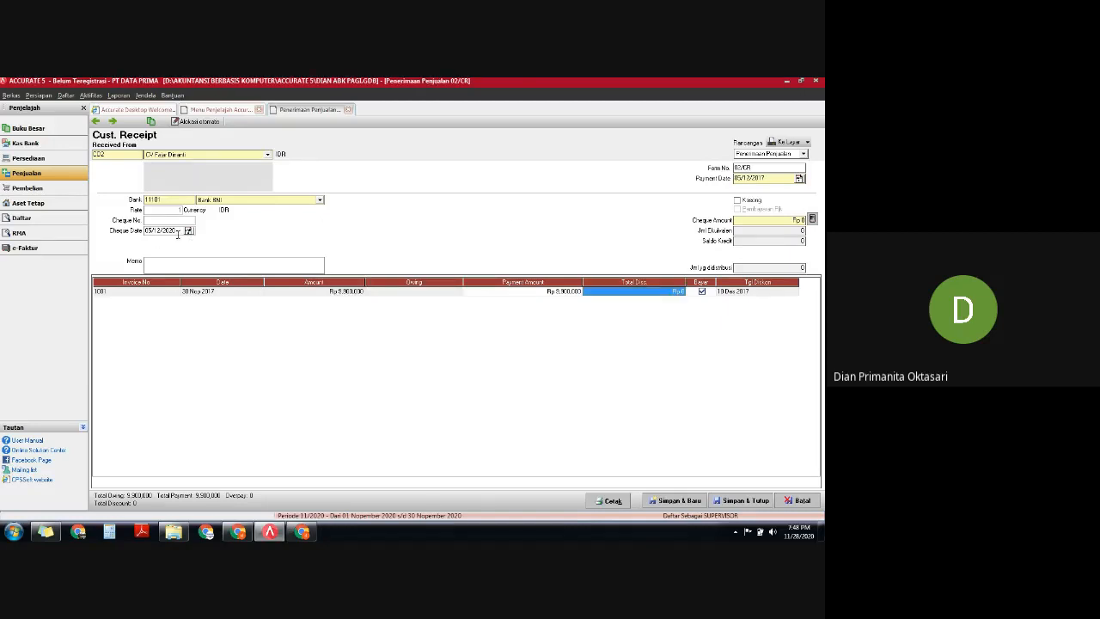
Set the cheque date to 05/12/2017 and enter a 198,000 discount on the invoice, charged to the Diskon Penjualan account.
{"action": "left_click", "coordinate": [177, 234]}
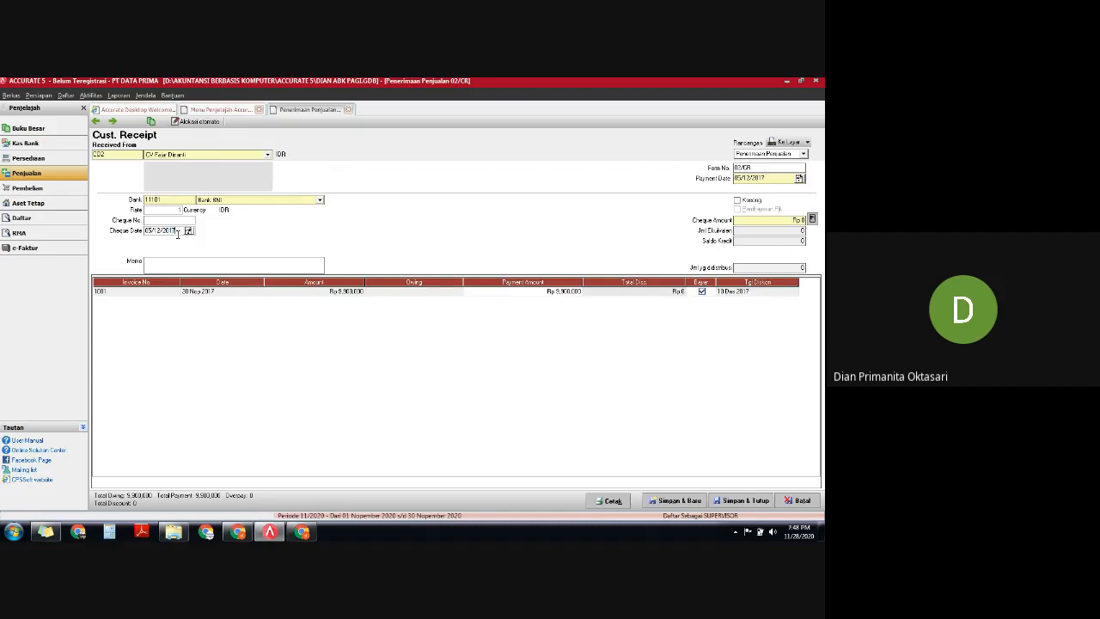
{"action": "right_click", "coordinate": [671, 292]}
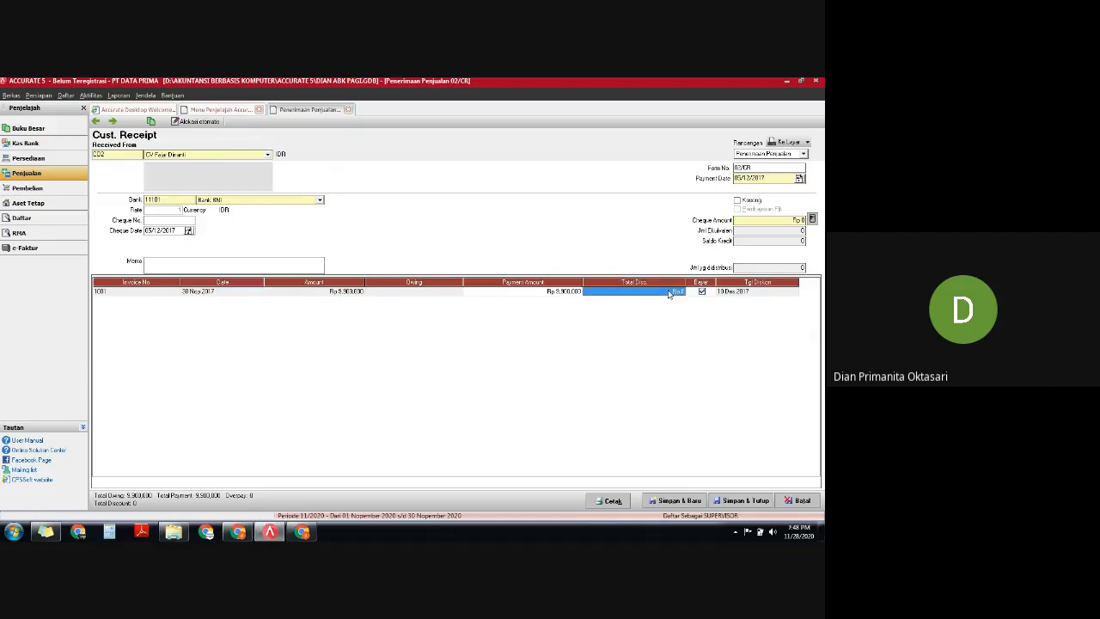
{"action": "left_click", "coordinate": [683, 297]}
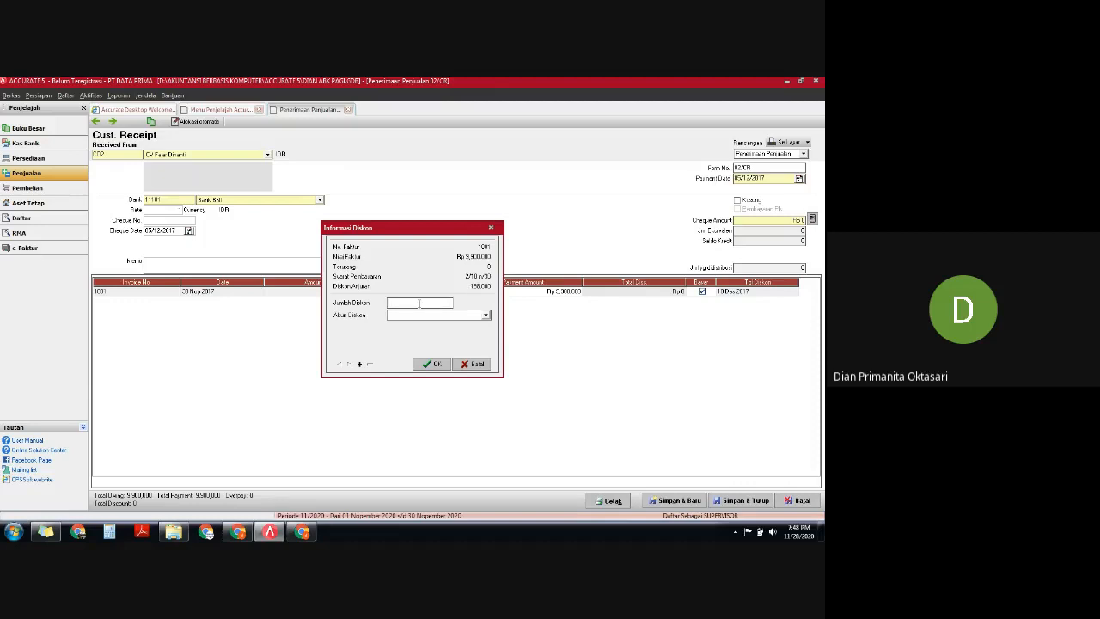
{"action": "type", "text": "198,000"}
{"action": "left_click", "coordinate": [474, 318]}
{"action": "left_click", "coordinate": [445, 316]}
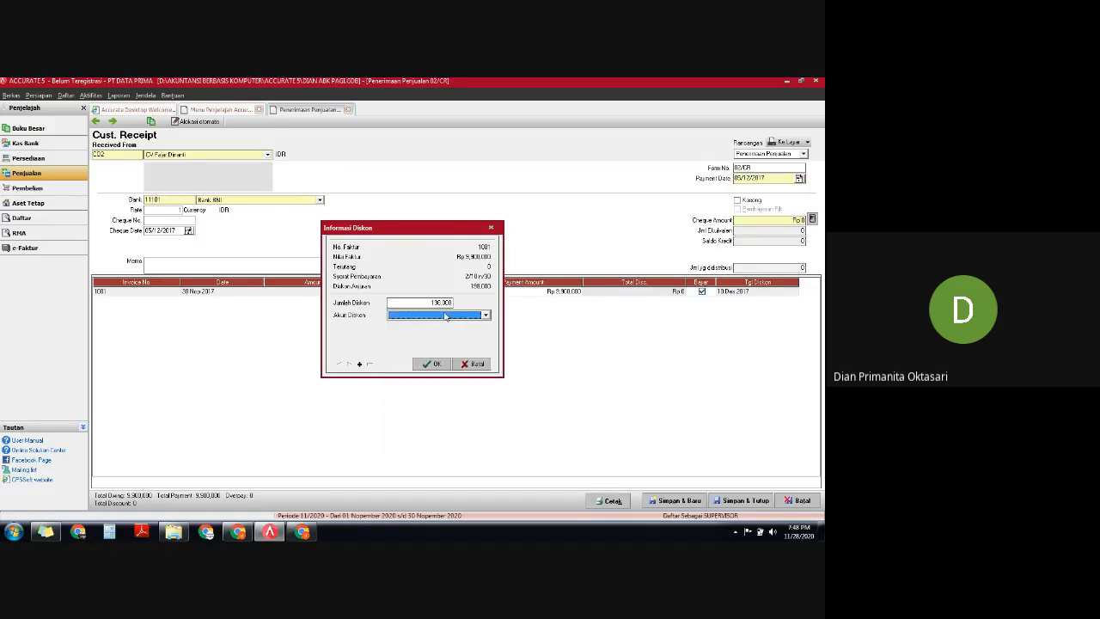
{"action": "type", "text": "Dis"}
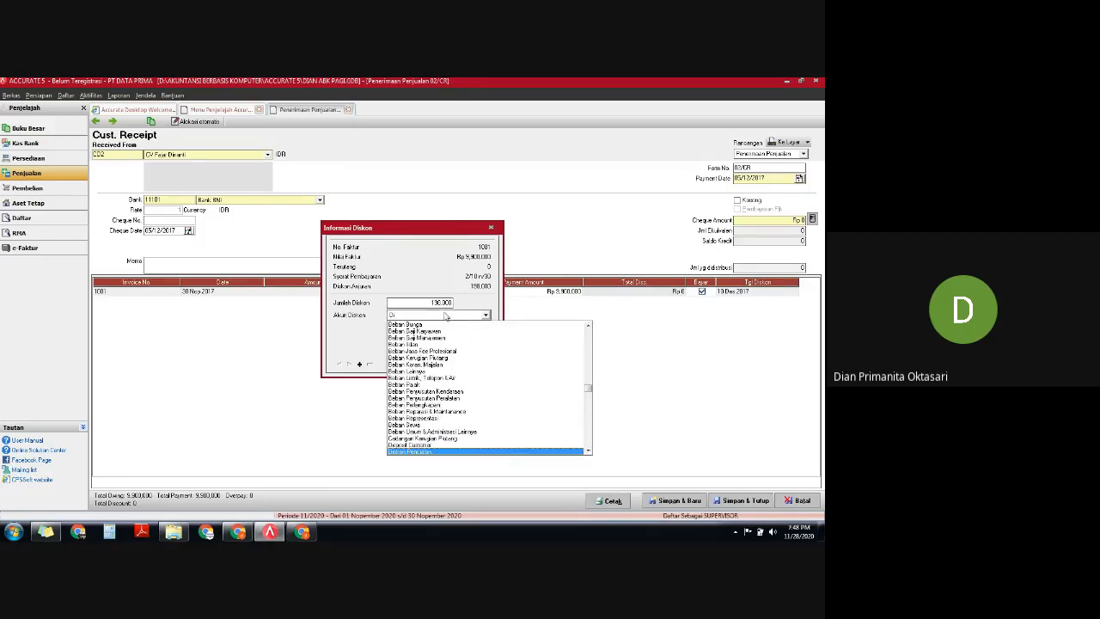
{"action": "left_click", "coordinate": [409, 455]}
{"action": "left_click", "coordinate": [410, 453]}
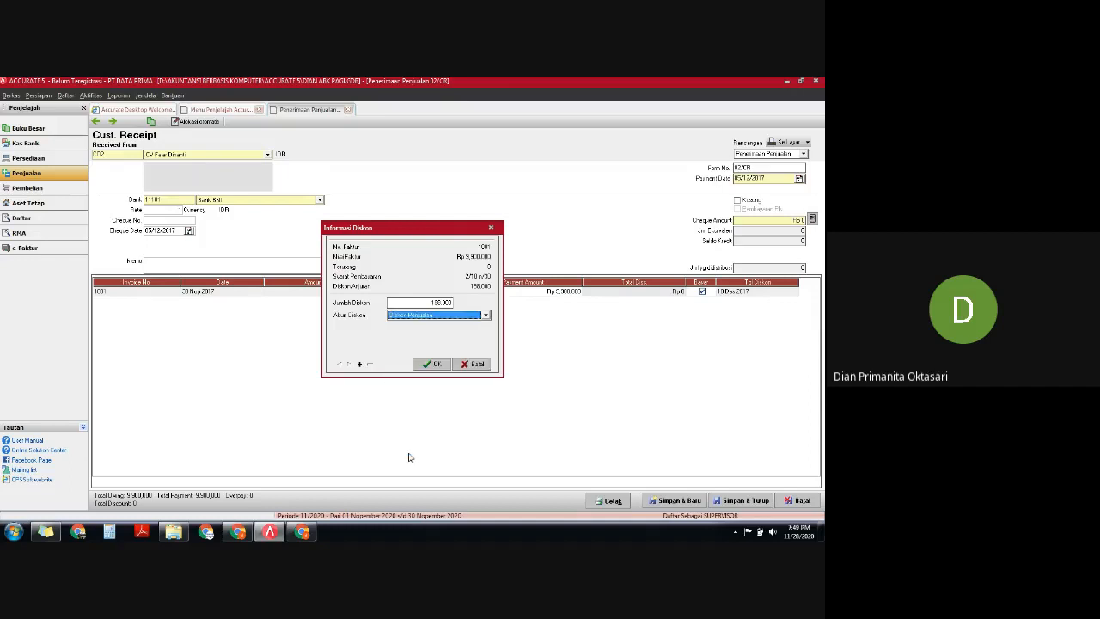
{"action": "left_click", "coordinate": [434, 366]}
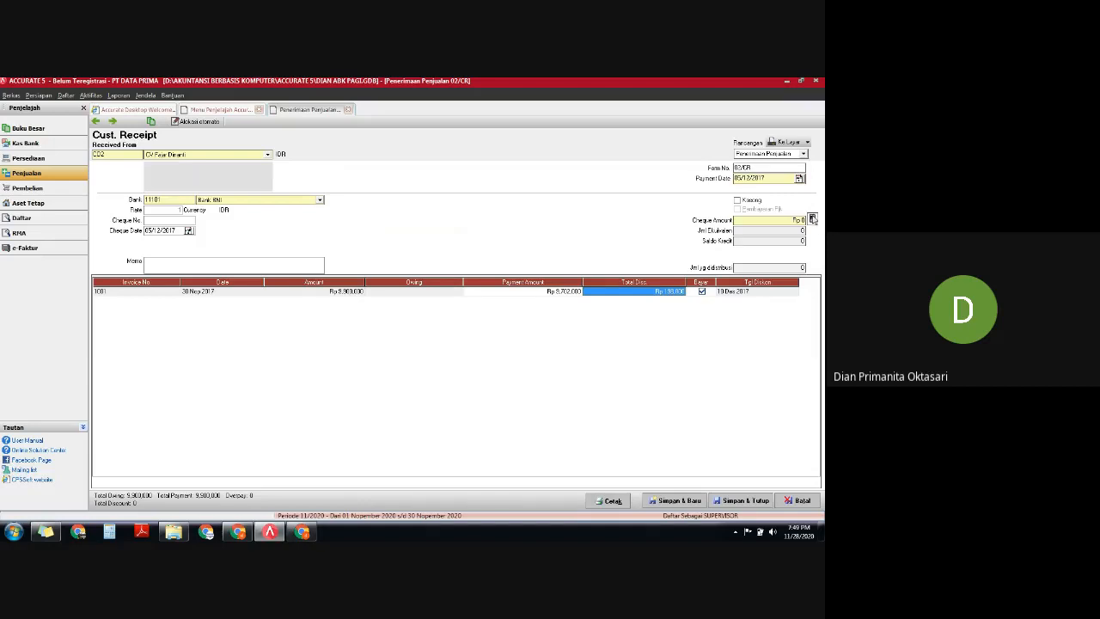
Fill in the cheque amount of Rp 9,702,000 automatically, then save and close the receipt.
{"action": "left_click", "coordinate": [812, 220]}
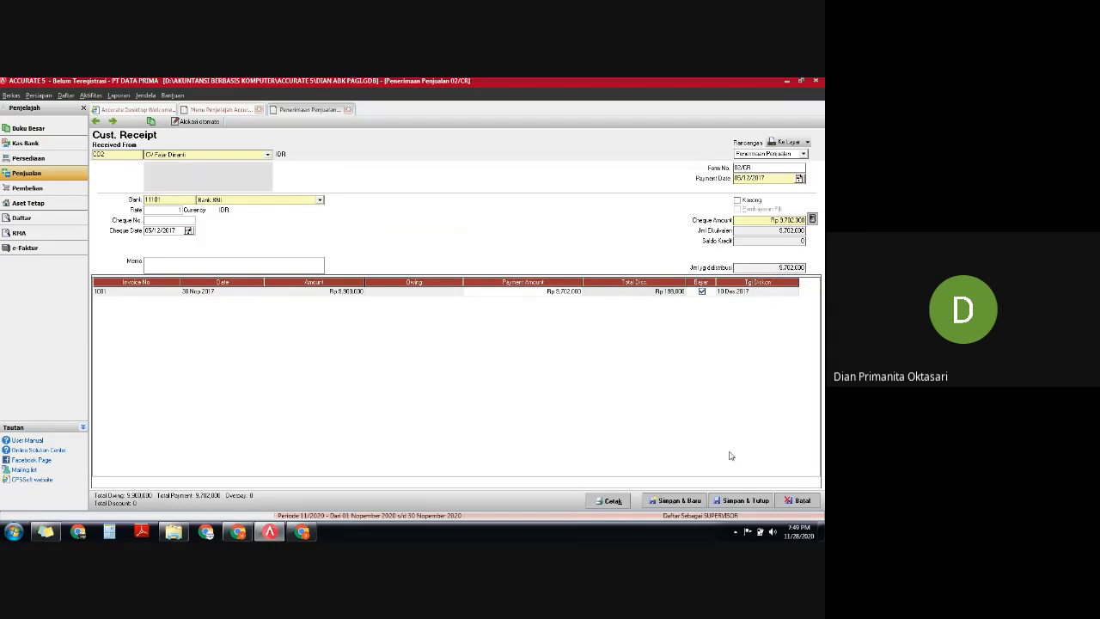
{"action": "left_click", "coordinate": [741, 500]}
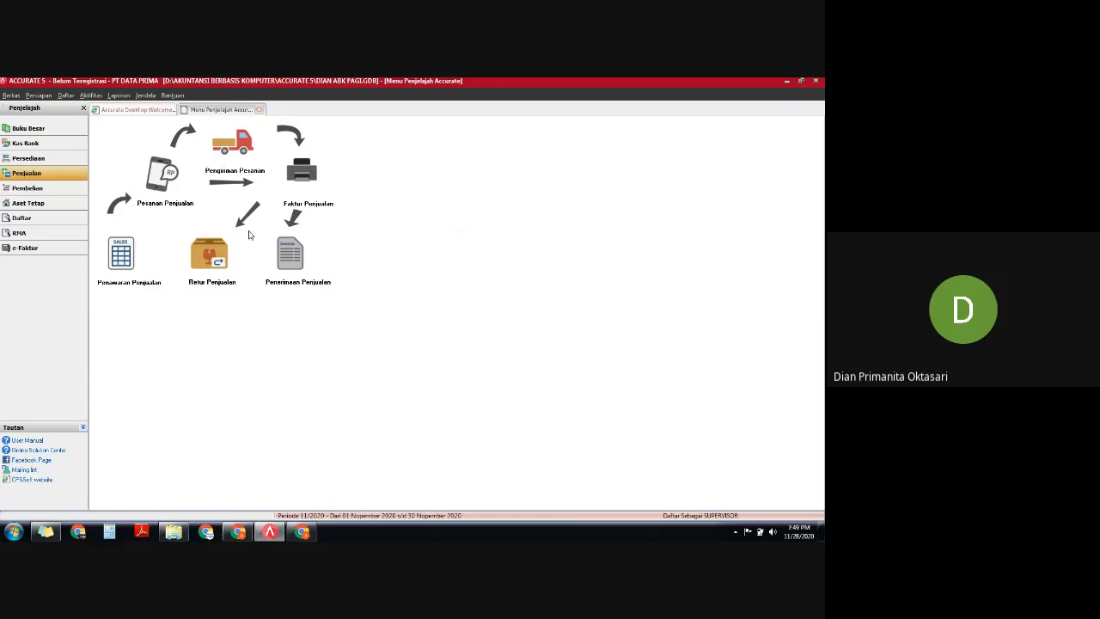
Create a new purchase invoice with PT Langit Biru as the vendor.
{"action": "left_click", "coordinate": [20, 187]}
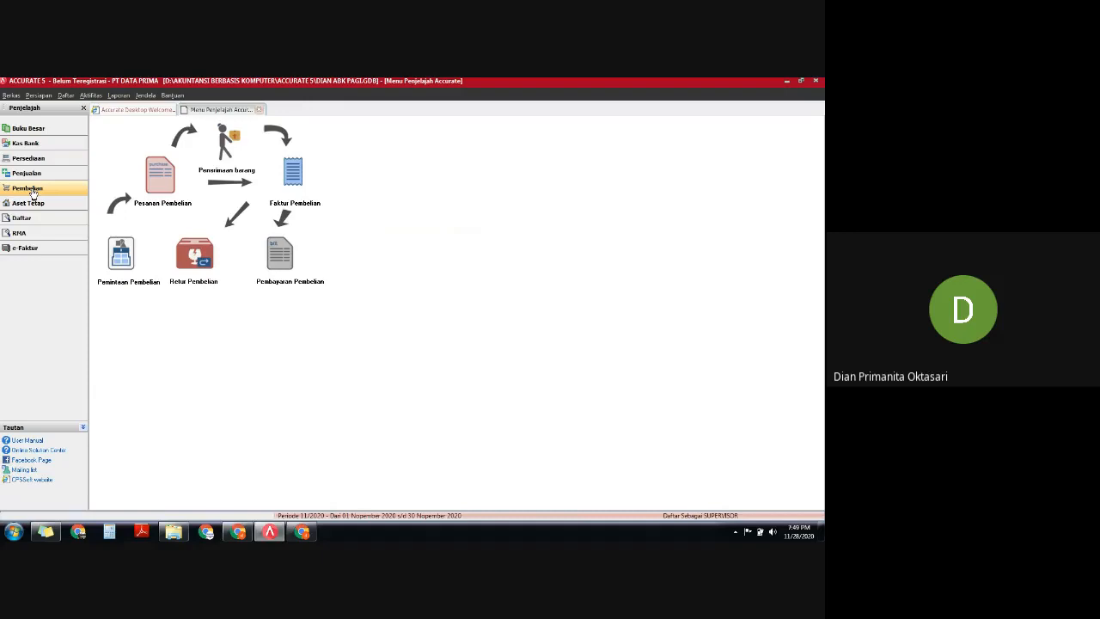
{"action": "left_click", "coordinate": [295, 188]}
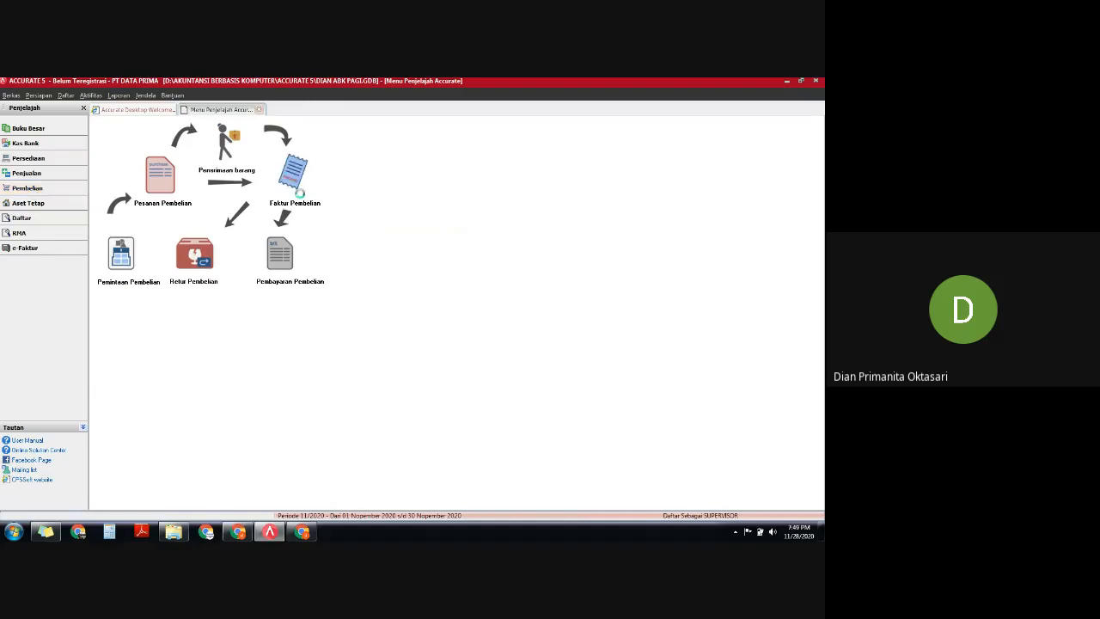
{"action": "left_click", "coordinate": [269, 159]}
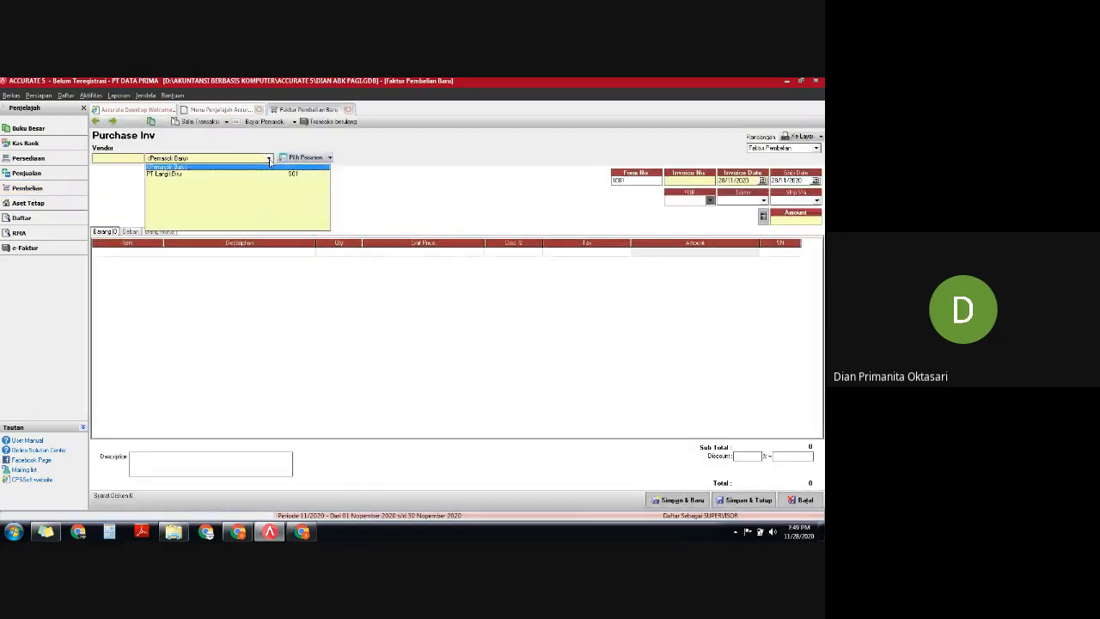
{"action": "left_click", "coordinate": [193, 174]}
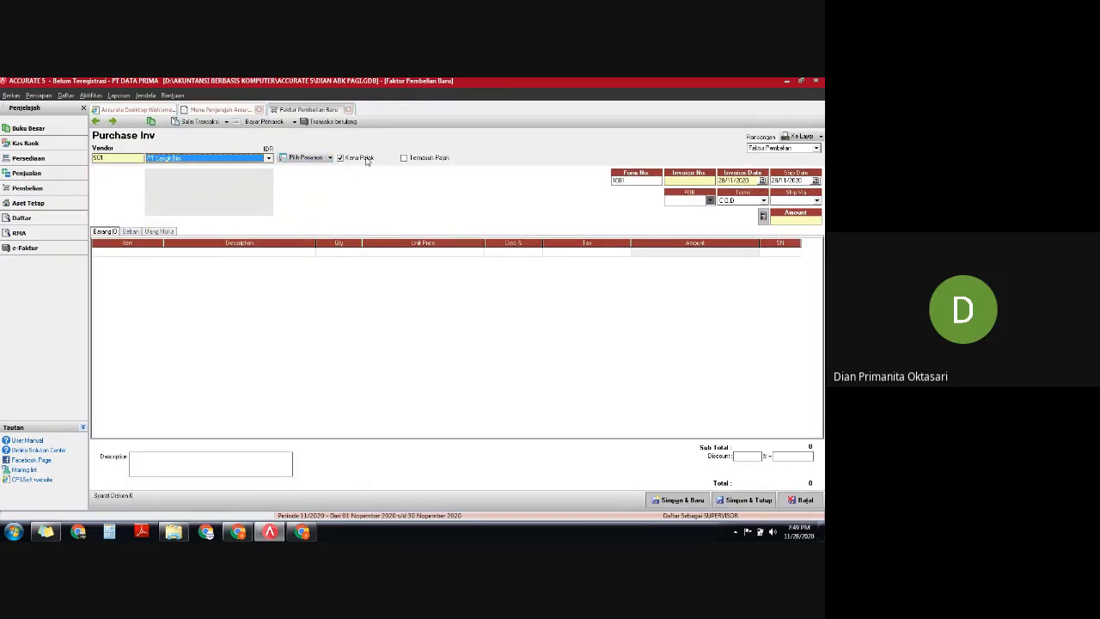
Fill in the purchase invoice header with invoice number 01/RJ, invoice and ship dates of 07/12/2017, and terms 5/20 n/30.
{"action": "left_click", "coordinate": [614, 180]}
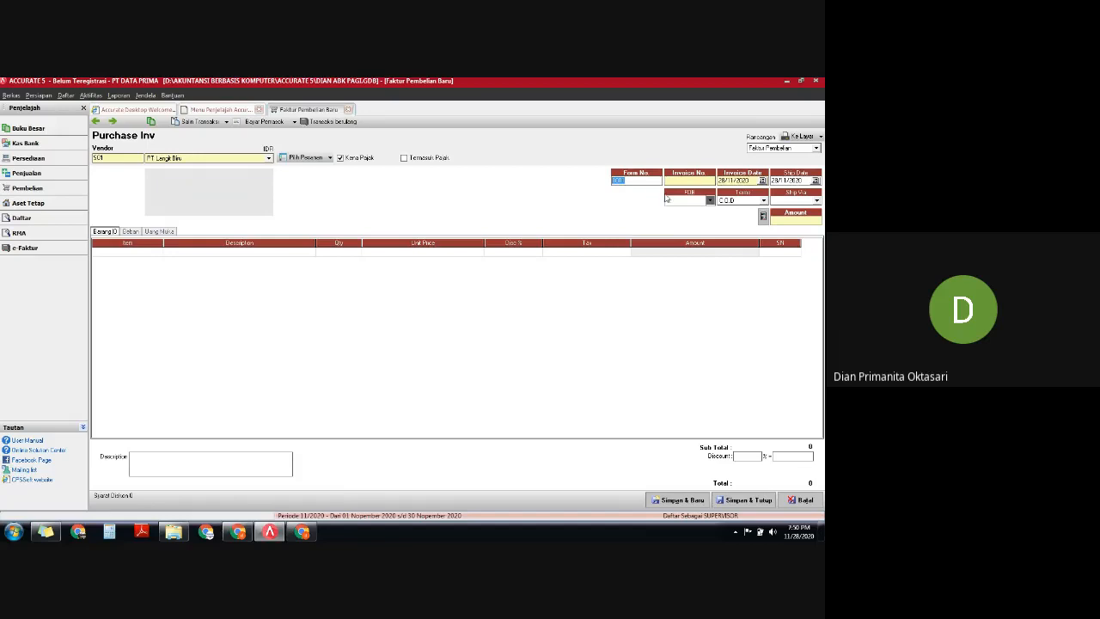
{"action": "left_click", "coordinate": [692, 178]}
{"action": "type", "text": "017RJ"}
{"action": "key", "text": "Tab"}
{"action": "type", "text": "07/12/"}
{"action": "left_click_drag", "start_coordinate": [753, 180], "coordinate": [716, 180]}
{"action": "key", "text": "ctrl+c"}
{"action": "left_click_drag", "start_coordinate": [804, 182], "coordinate": [771, 182]}
{"action": "key", "text": "ctrl+v"}
{"action": "left_click", "coordinate": [762, 200]}
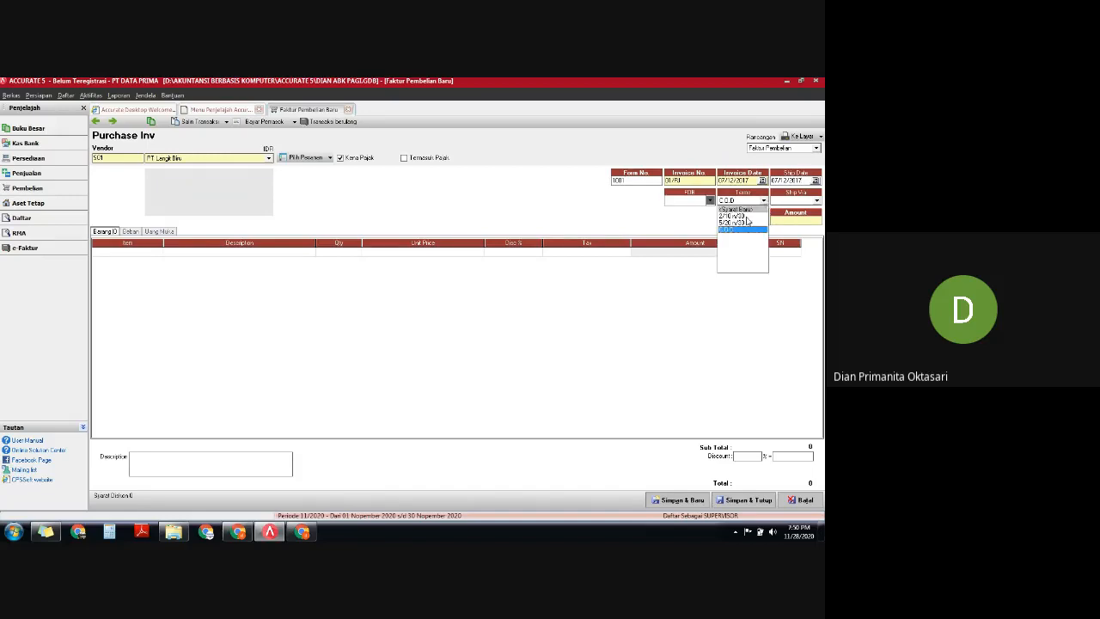
{"action": "left_click", "coordinate": [761, 224]}
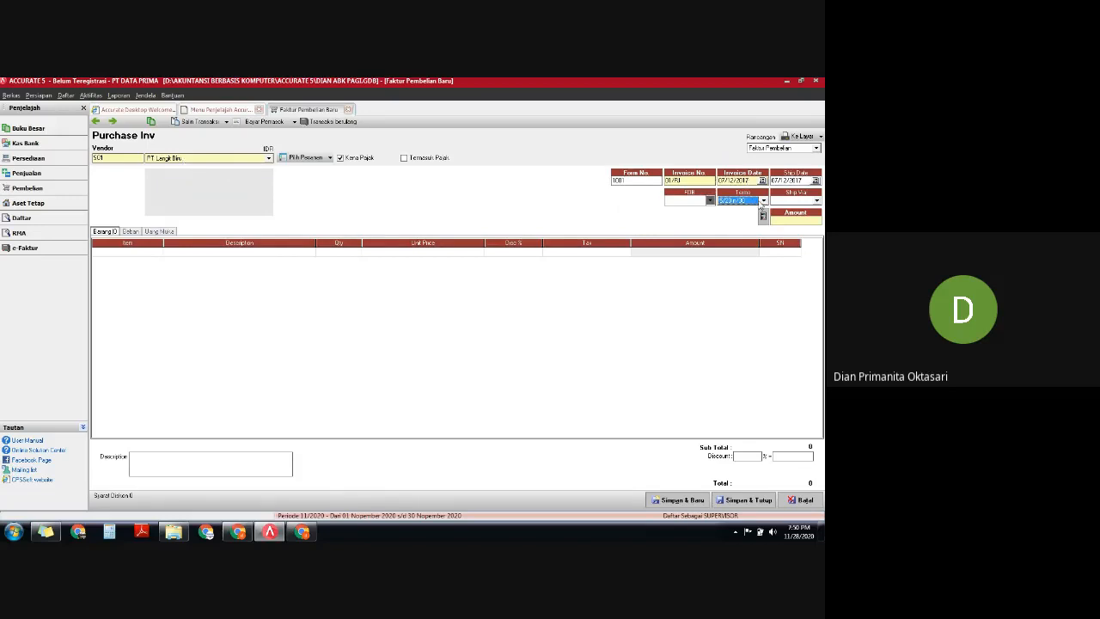
{"action": "left_click", "coordinate": [155, 249]}
{"action": "left_click", "coordinate": [158, 251]}
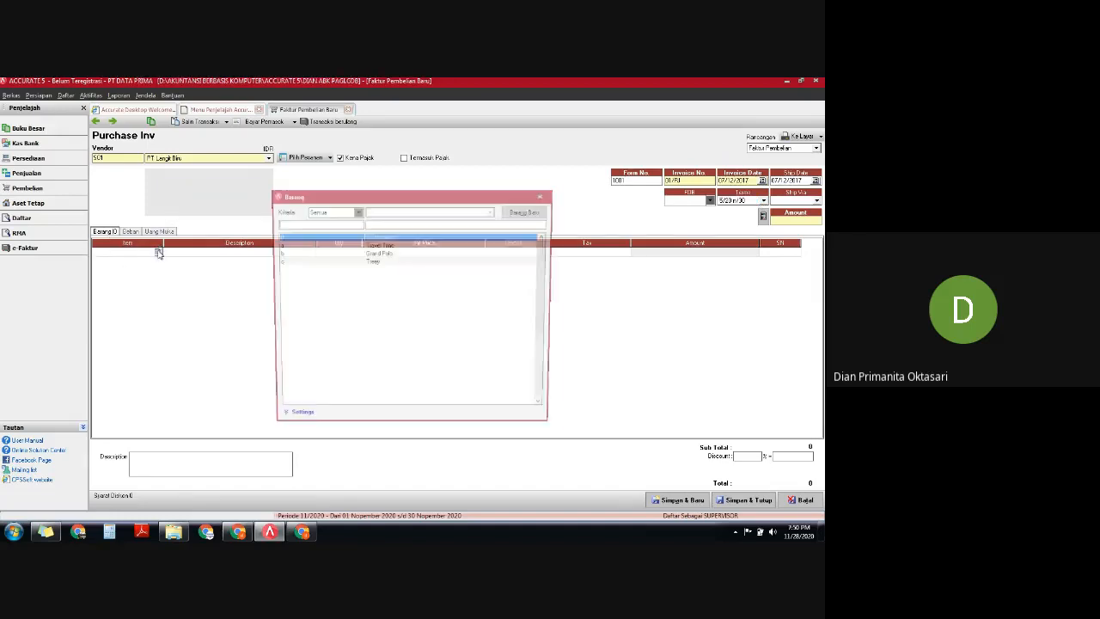
{"action": "left_click", "coordinate": [391, 245]}
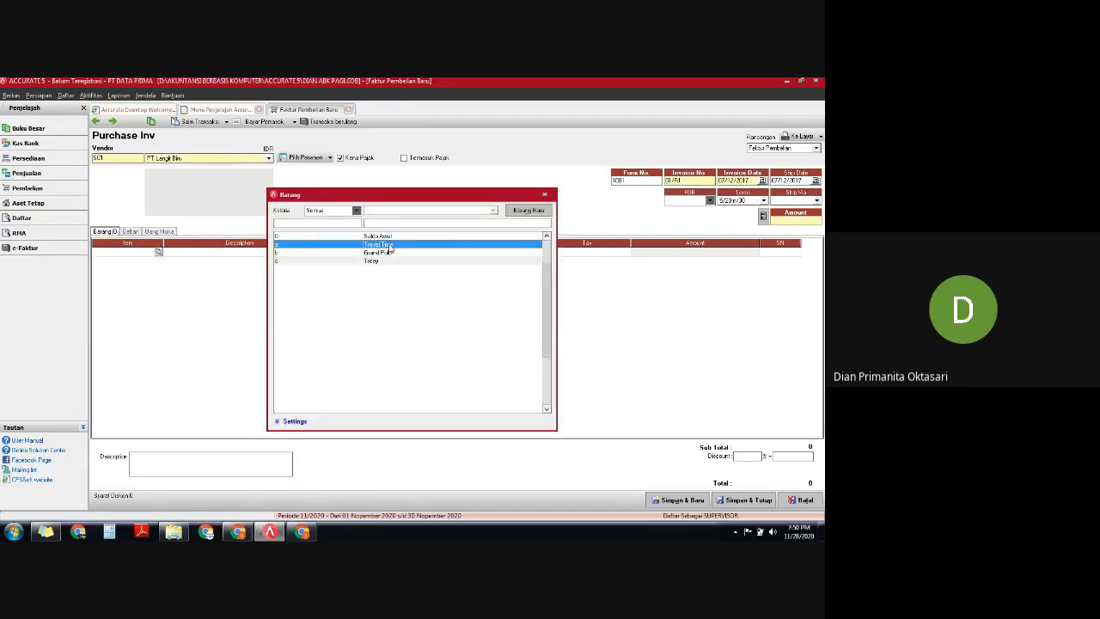
{"action": "left_click", "coordinate": [543, 194]}
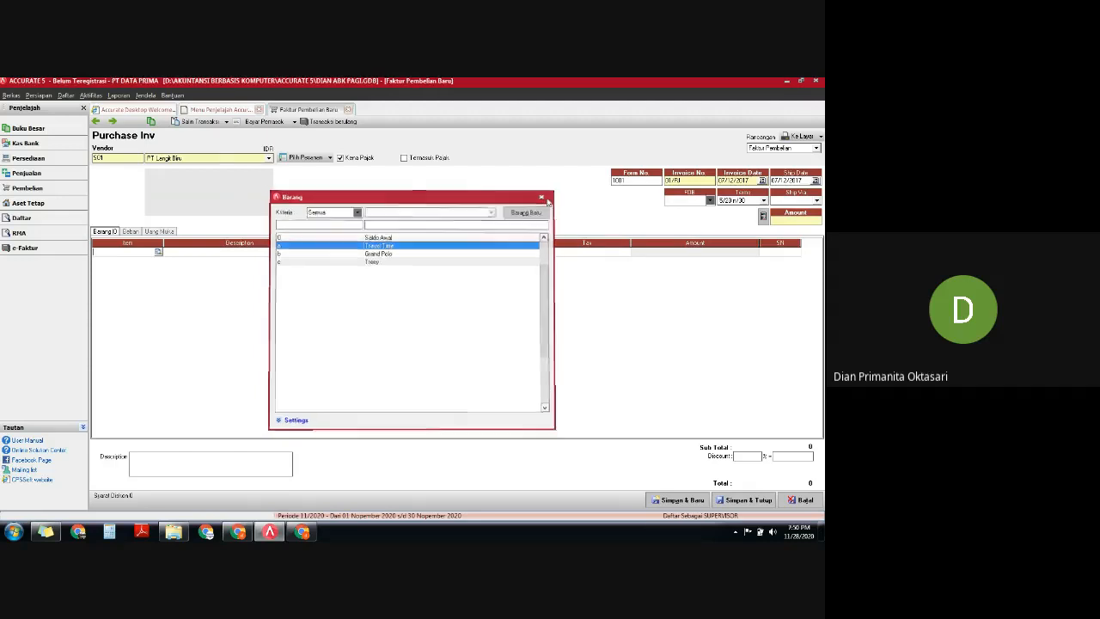
Add the Travel Time item to the first line of the purchase invoice with a quantity of 12.
{"action": "left_click", "coordinate": [158, 252]}
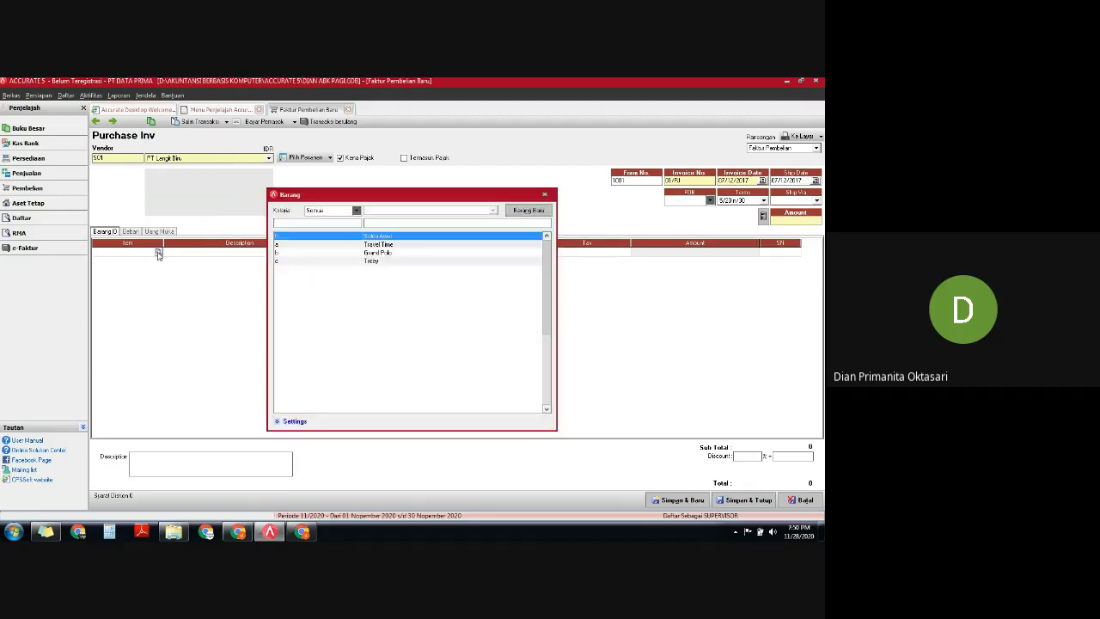
{"action": "left_click", "coordinate": [402, 247]}
{"action": "double_click", "coordinate": [403, 247]}
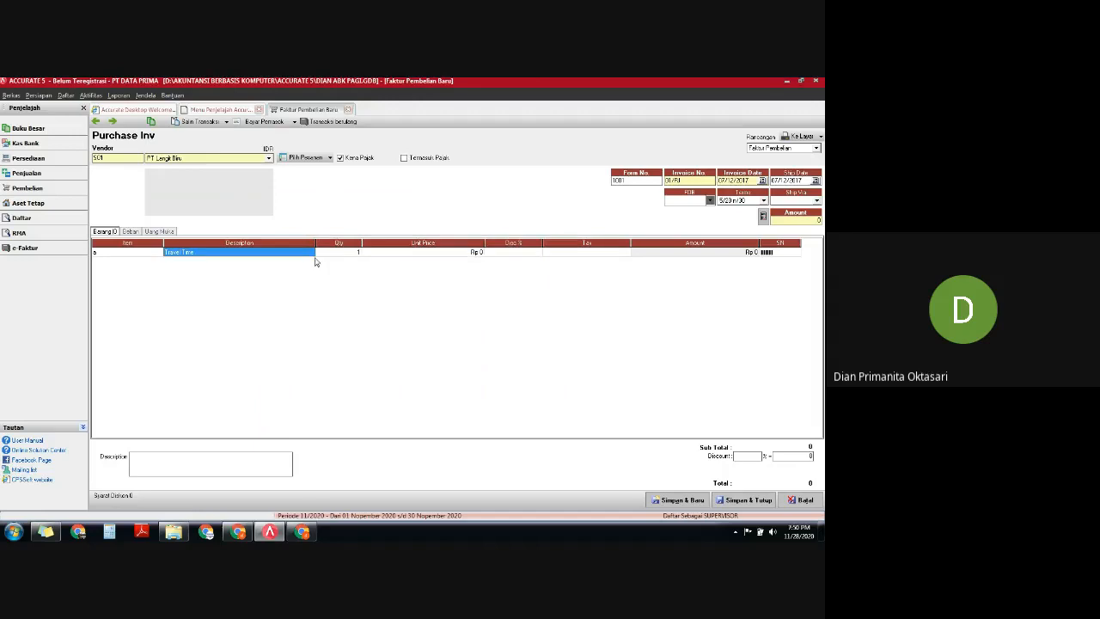
{"action": "left_click", "coordinate": [356, 254]}
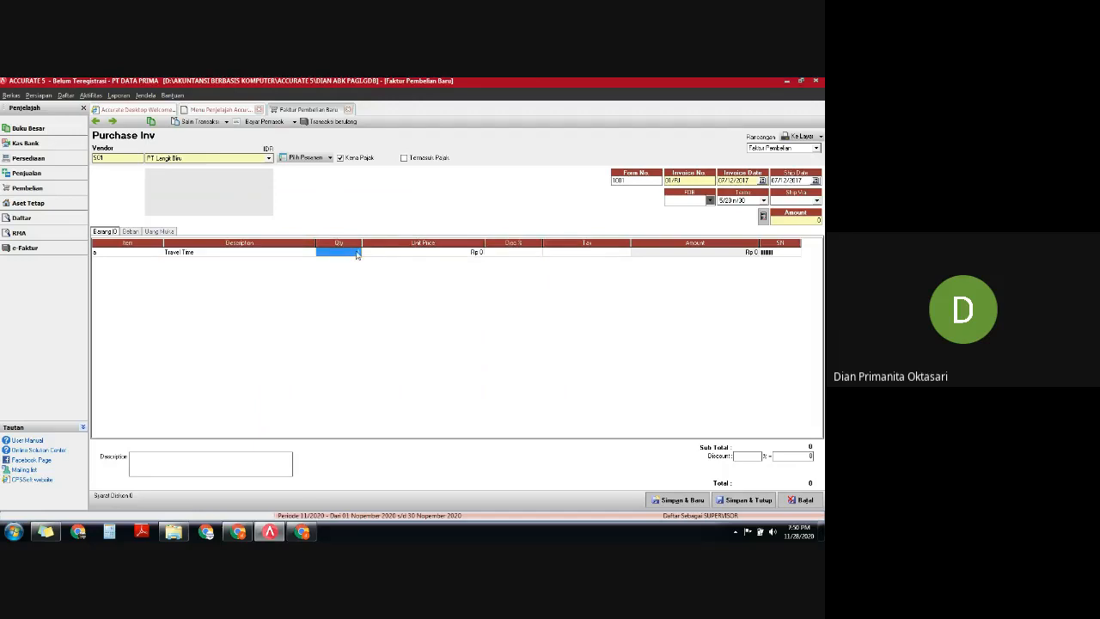
{"action": "type", "text": "12"}
Set the Travel Time line's unit price to Rp 500,000 with tax code T and complete the line.
{"action": "left_click", "coordinate": [428, 255]}
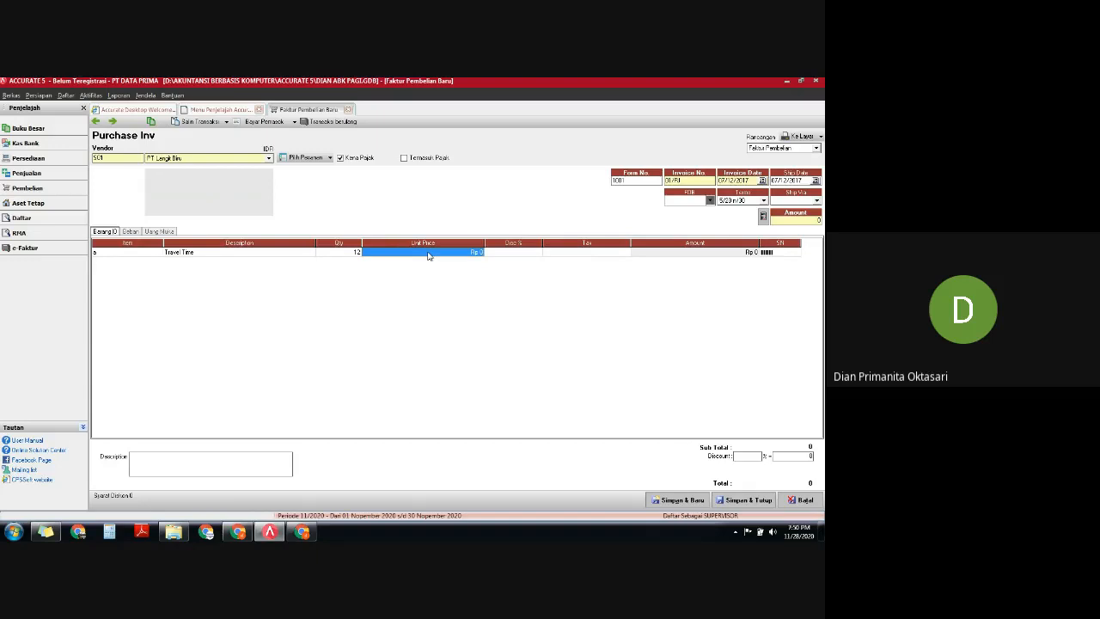
{"action": "type", "text": "500"}
{"action": "type", "text": "000"}
{"action": "key", "text": "Tab"}
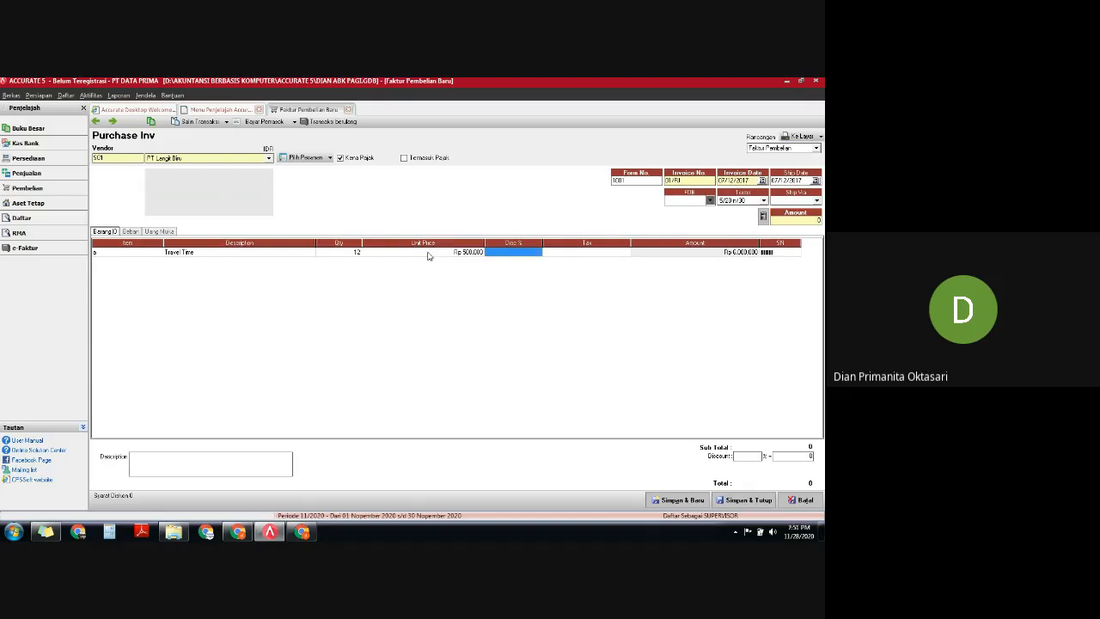
{"action": "key", "text": "Tab"}
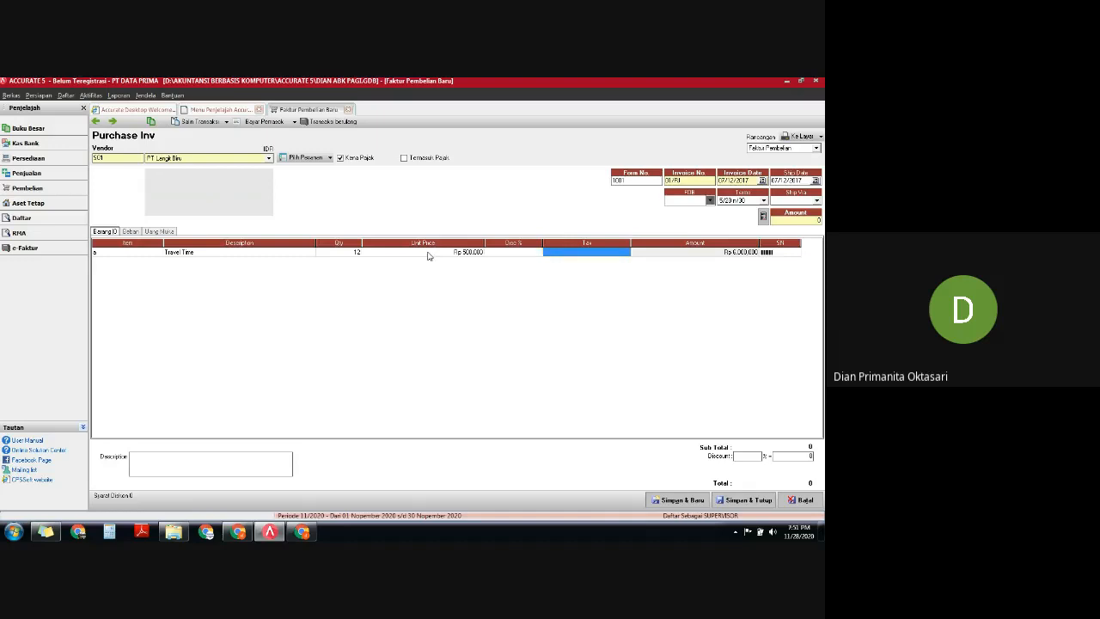
{"action": "type", "text": "1"}
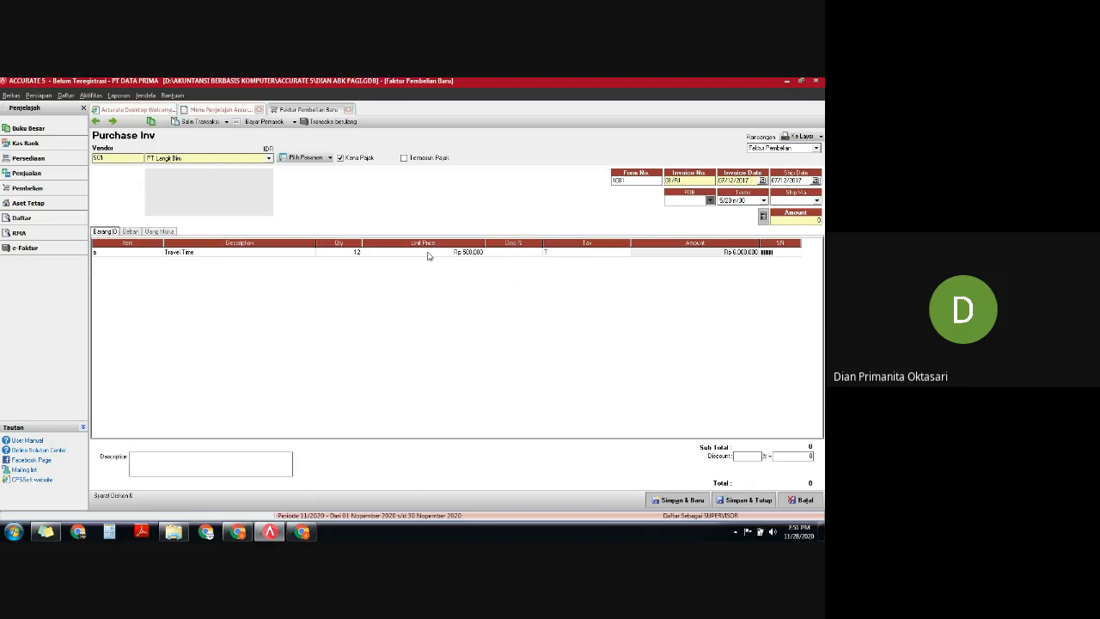
{"action": "key", "text": "Tab"}
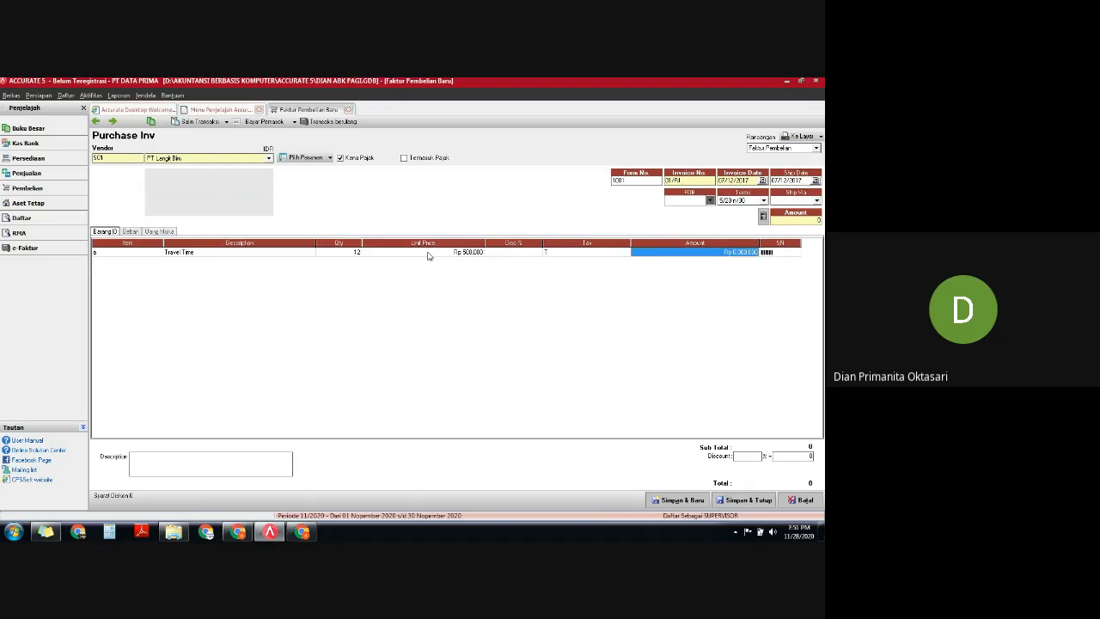
{"action": "key", "text": "Tab"}
{"action": "key", "text": "Tab"}
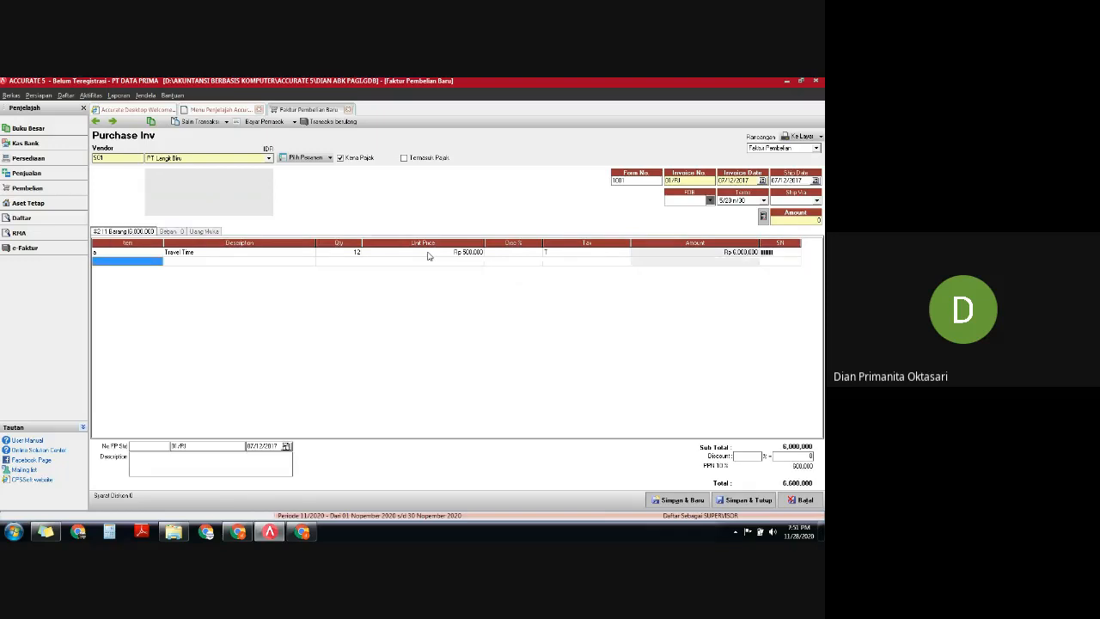
Add the Grand Polo item on the second invoice line with a quantity of 10.
{"action": "left_click", "coordinate": [158, 263]}
{"action": "left_click", "coordinate": [158, 261]}
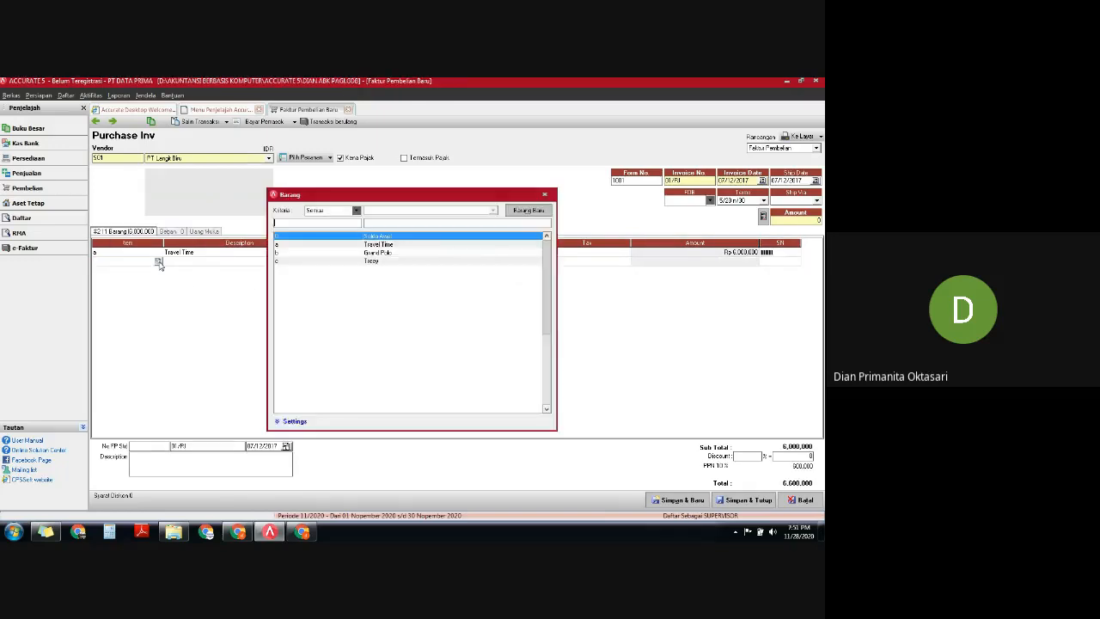
{"action": "left_click", "coordinate": [389, 254]}
{"action": "double_click", "coordinate": [389, 254]}
{"action": "left_click", "coordinate": [339, 262]}
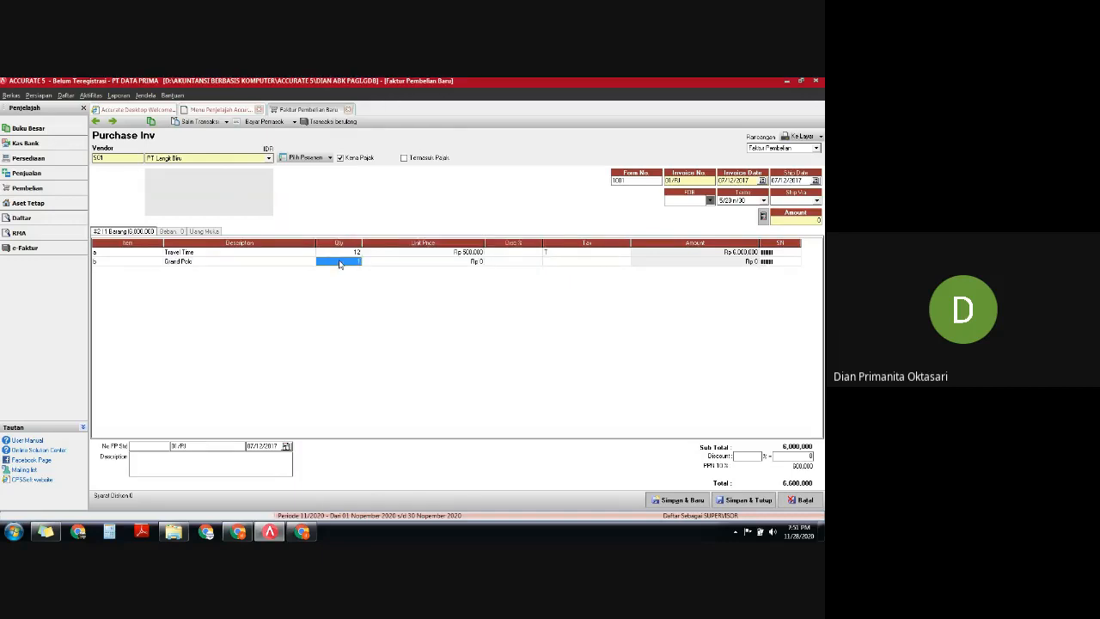
{"action": "type", "text": "10"}
Set the Grand Polo line's unit price to Rp 800,000 with tax code T and complete the line.
{"action": "left_click", "coordinate": [444, 262]}
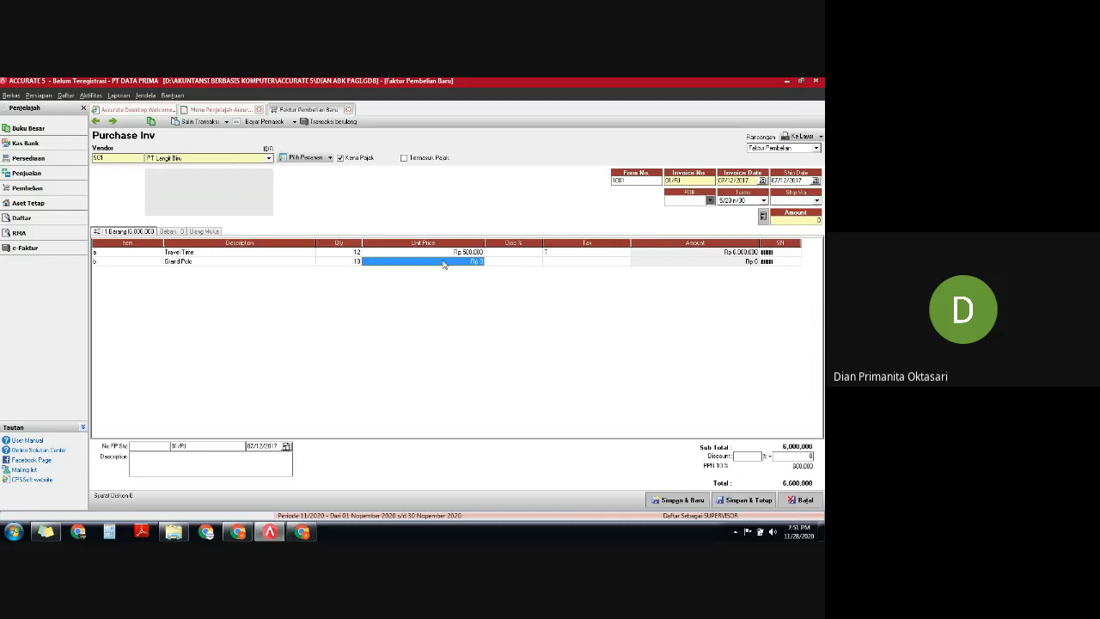
{"action": "type", "text": "800000"}
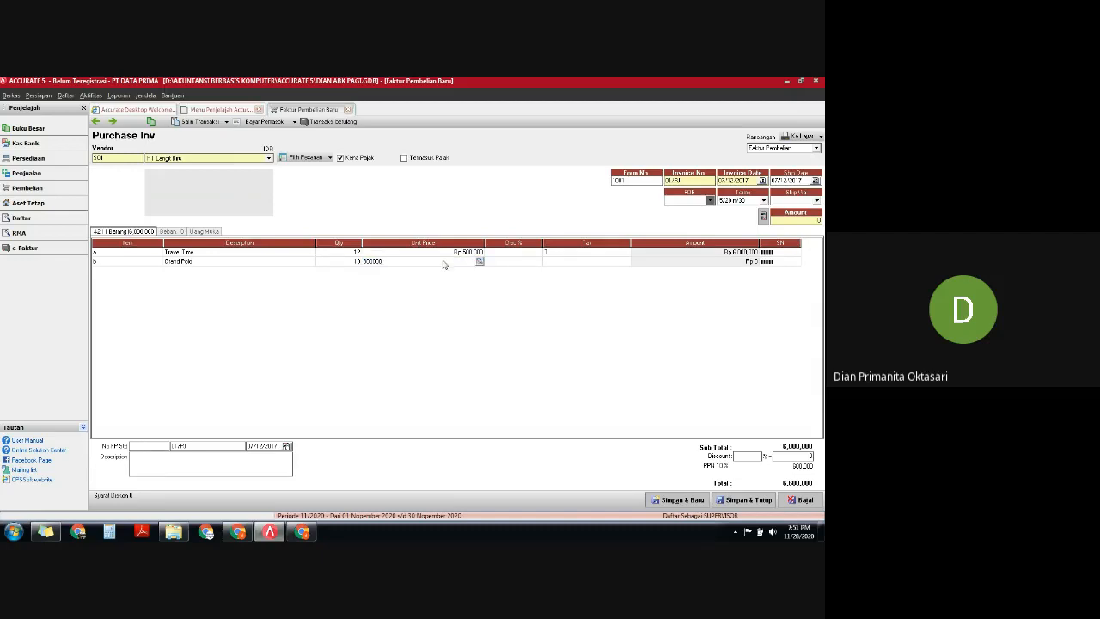
{"action": "key", "text": "Tab"}
{"action": "key", "text": "Tab"}
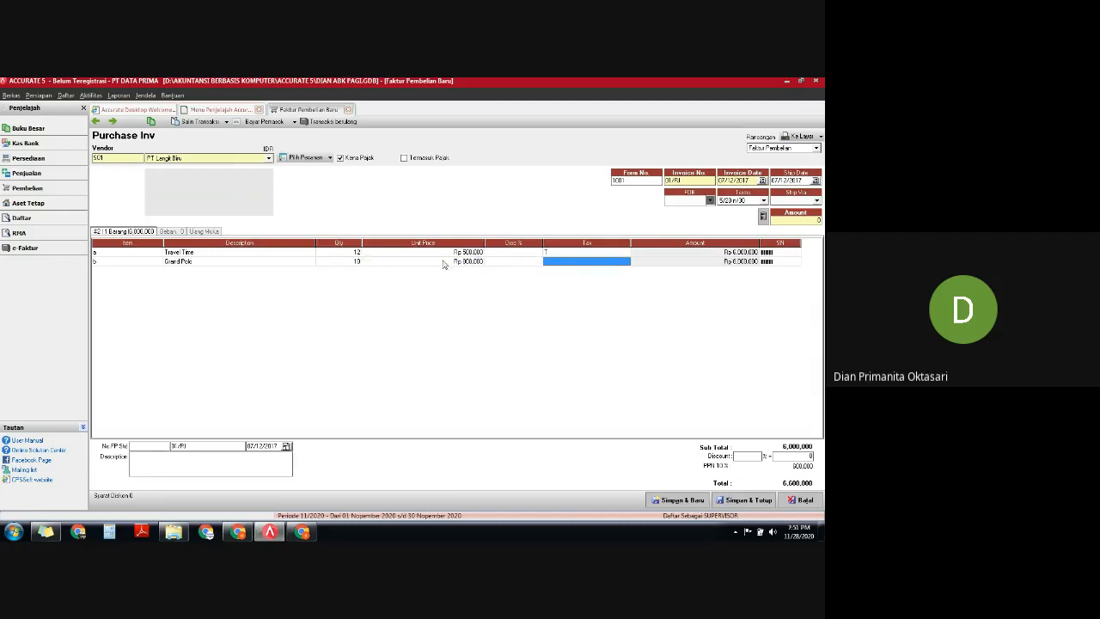
{"action": "type", "text": "T"}
{"action": "key", "text": "Tab"}
{"action": "key", "text": "Tab"}
{"action": "key", "text": "Tab"}
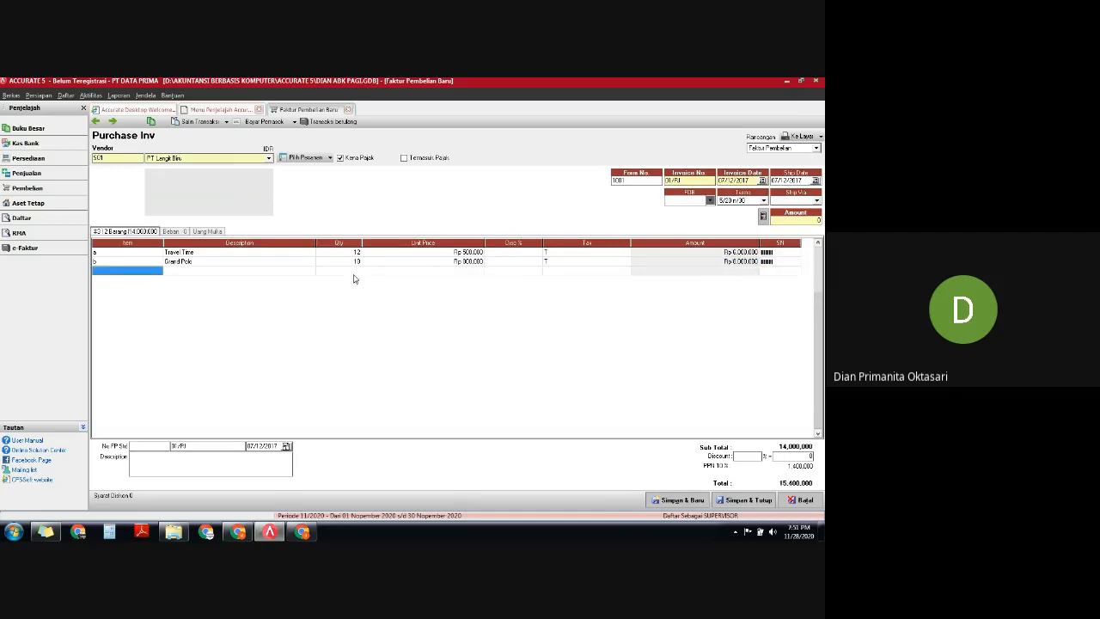
Add item c on the third invoice line with a quantity of 8.
{"action": "left_click", "coordinate": [157, 272]}
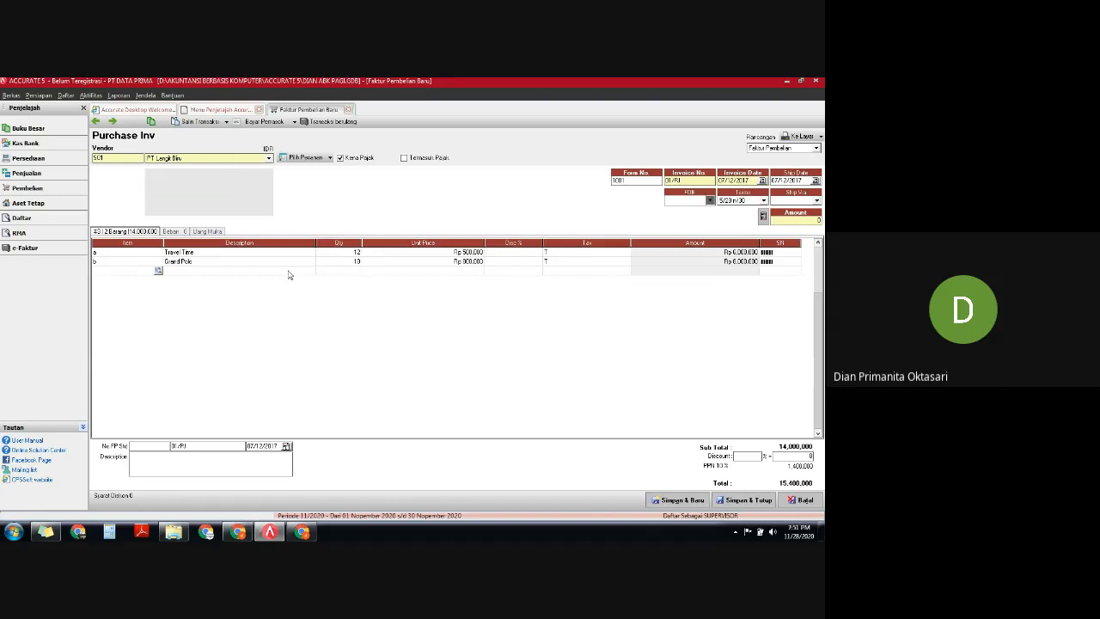
{"action": "left_click", "coordinate": [158, 272]}
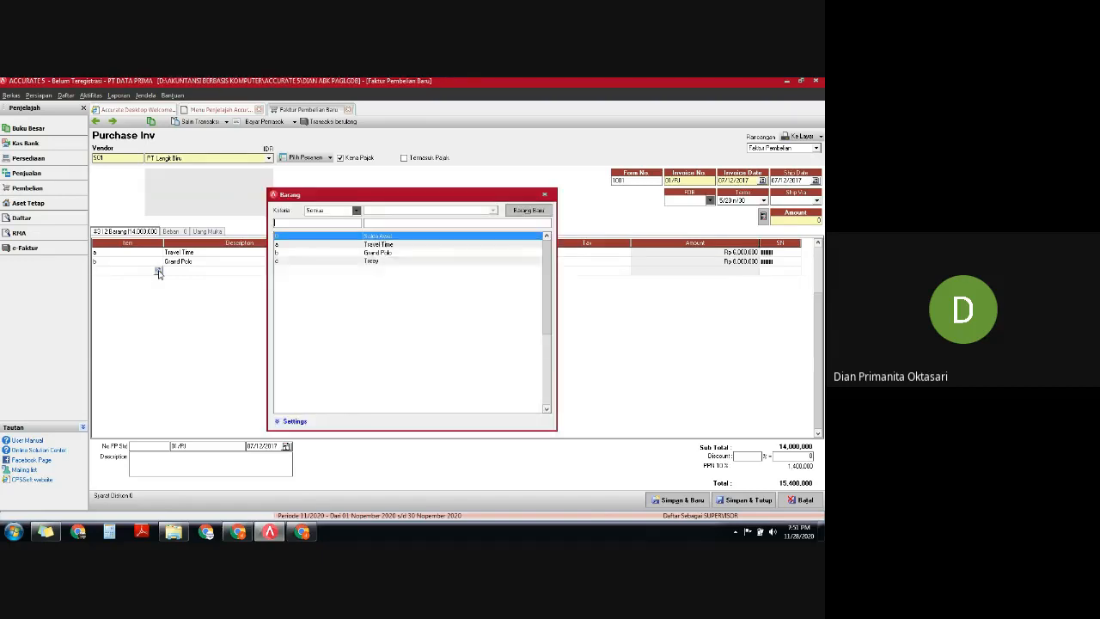
{"action": "left_click", "coordinate": [351, 262]}
{"action": "double_click", "coordinate": [352, 263]}
{"action": "left_click", "coordinate": [336, 271]}
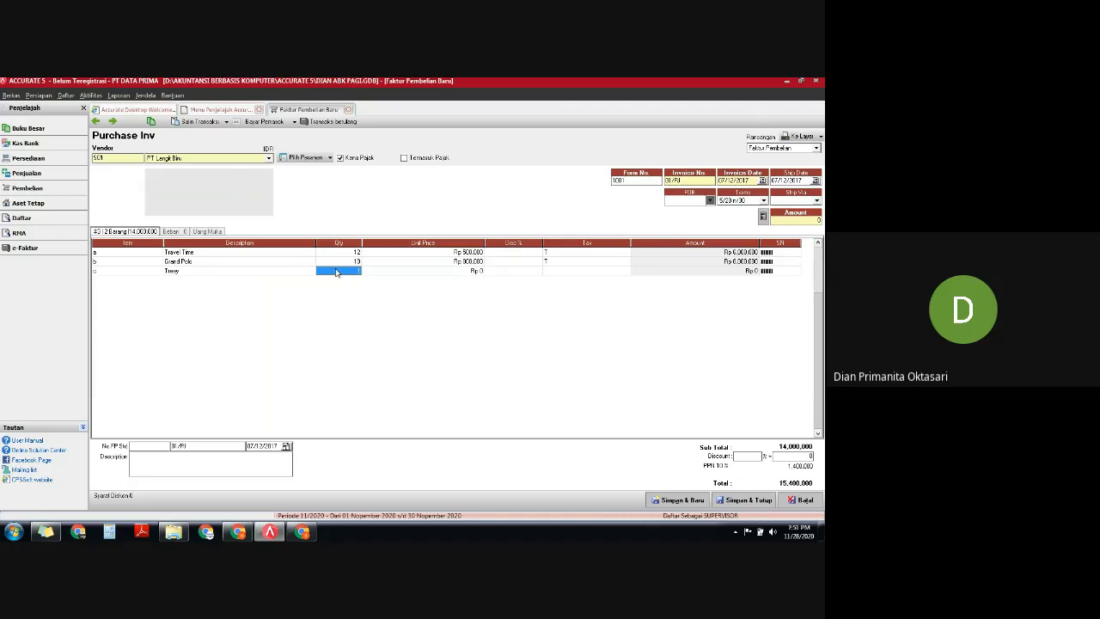
{"action": "type", "text": "8"}
Set item c's unit price to Rp 300,000 with tax code T and complete the line.
{"action": "left_click", "coordinate": [396, 273]}
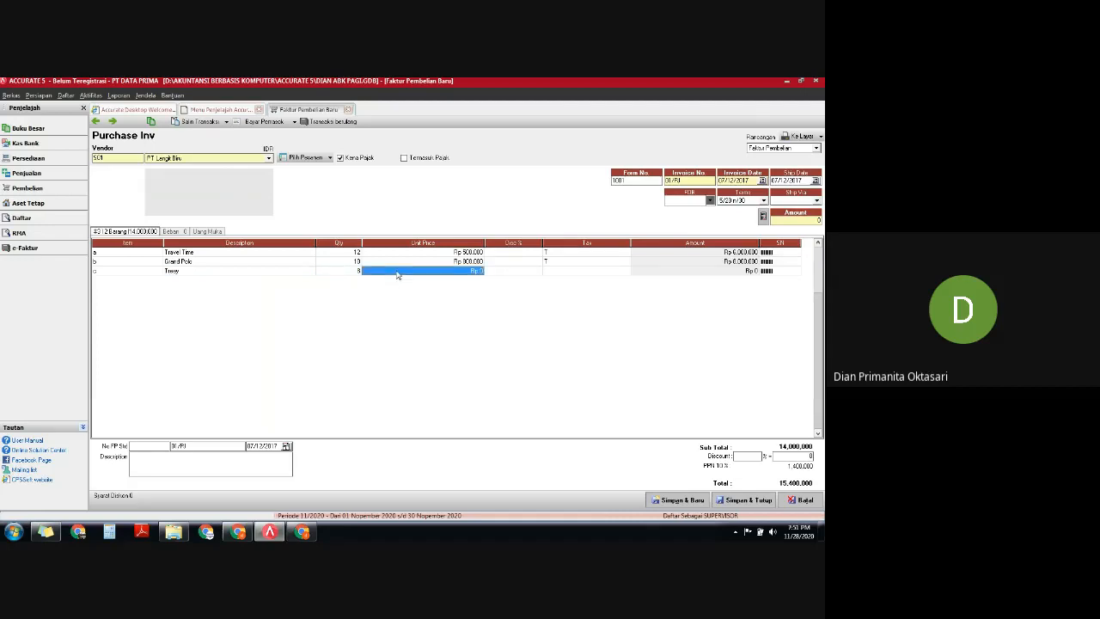
{"action": "type", "text": "300"}
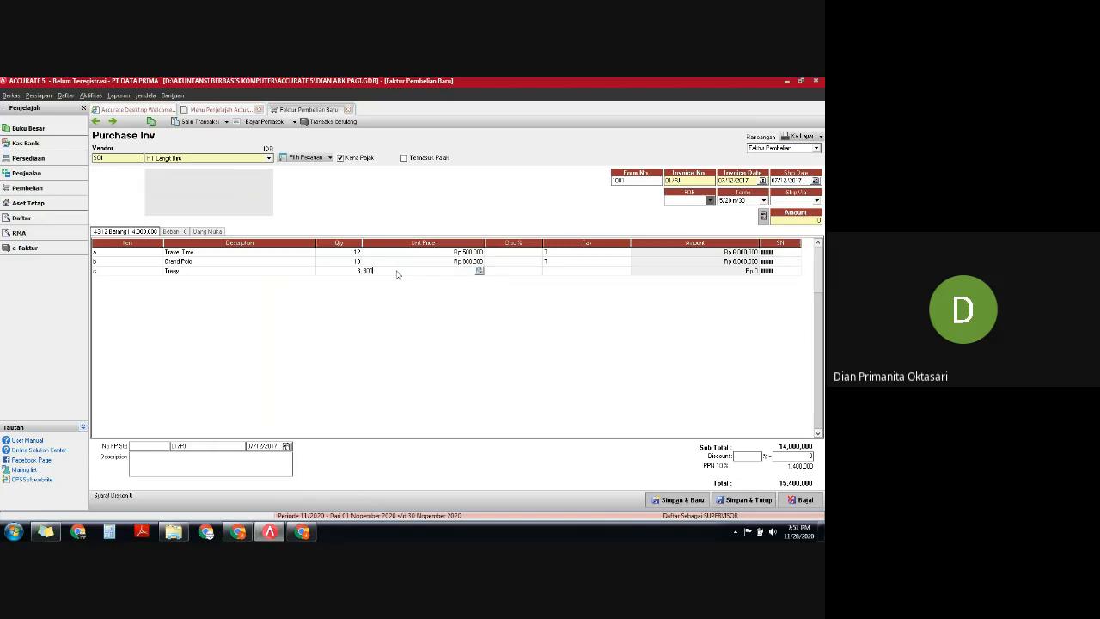
{"action": "type", "text": ".000"}
{"action": "key", "text": "Tab"}
{"action": "key", "text": "Tab"}
{"action": "type", "text": "T"}
{"action": "key", "text": "Tab"}
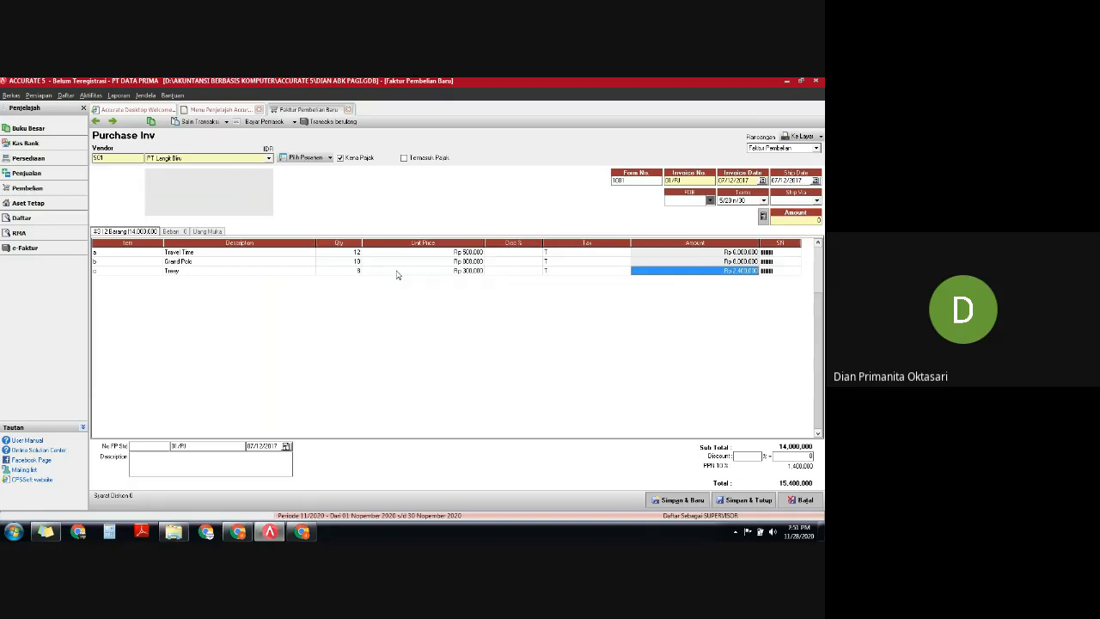
{"action": "key", "text": "Tab"}
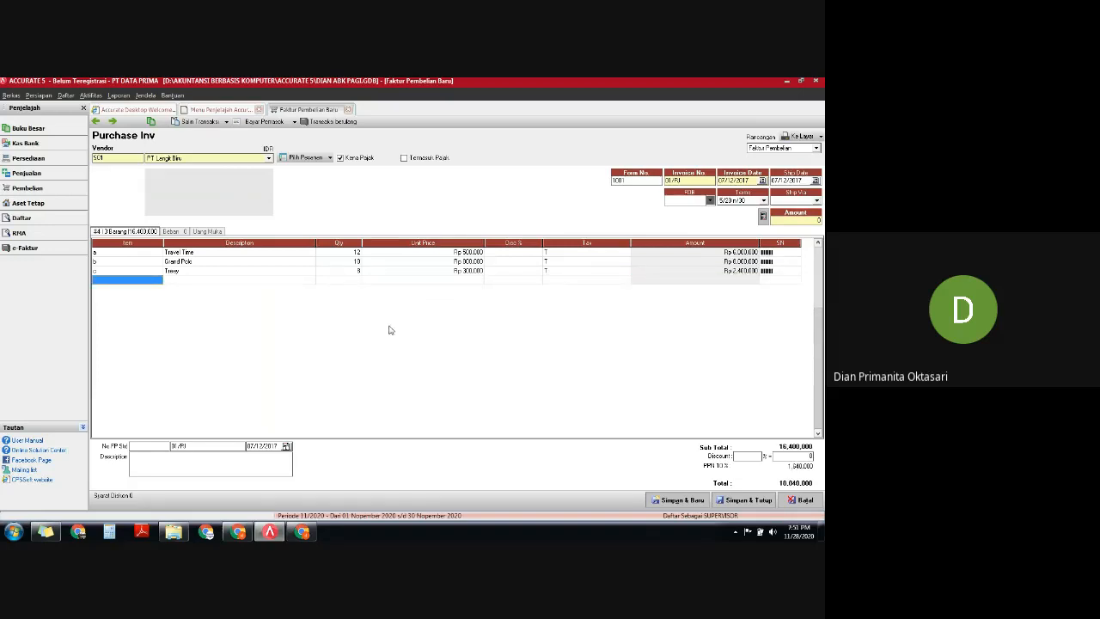
Add an expense (Beban) line to the purchase invoice using the Harga Pokok Penjualan account.
{"action": "left_click", "coordinate": [174, 232]}
{"action": "left_click", "coordinate": [153, 234]}
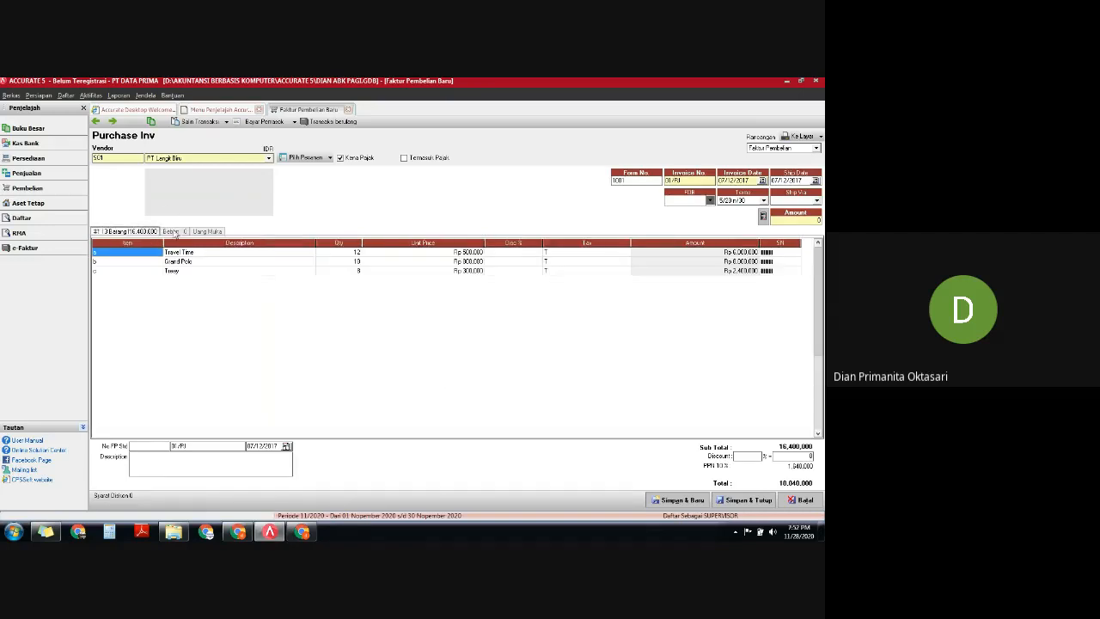
{"action": "left_click", "coordinate": [176, 232]}
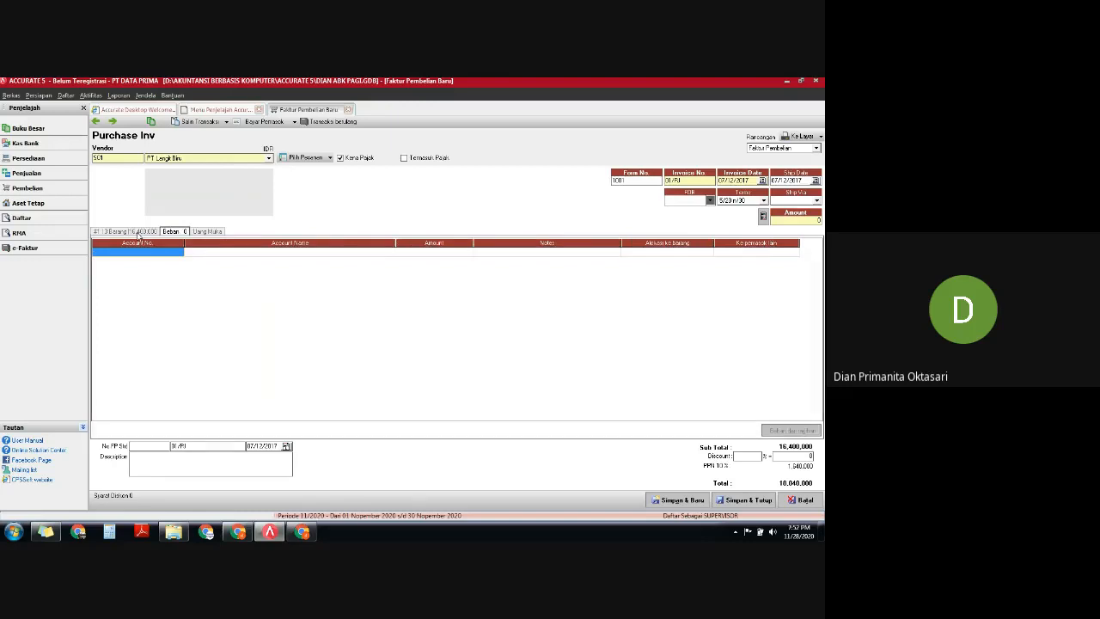
{"action": "left_click", "coordinate": [133, 233]}
{"action": "left_click", "coordinate": [176, 232]}
{"action": "left_click", "coordinate": [179, 251]}
{"action": "left_click", "coordinate": [178, 253]}
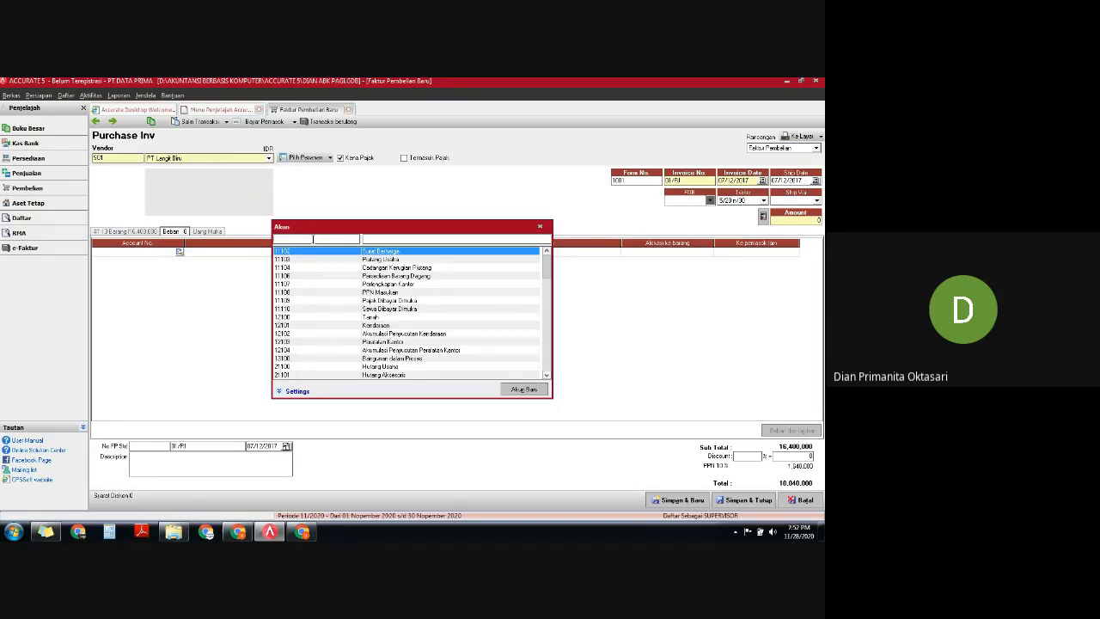
{"action": "type", "text": "5"}
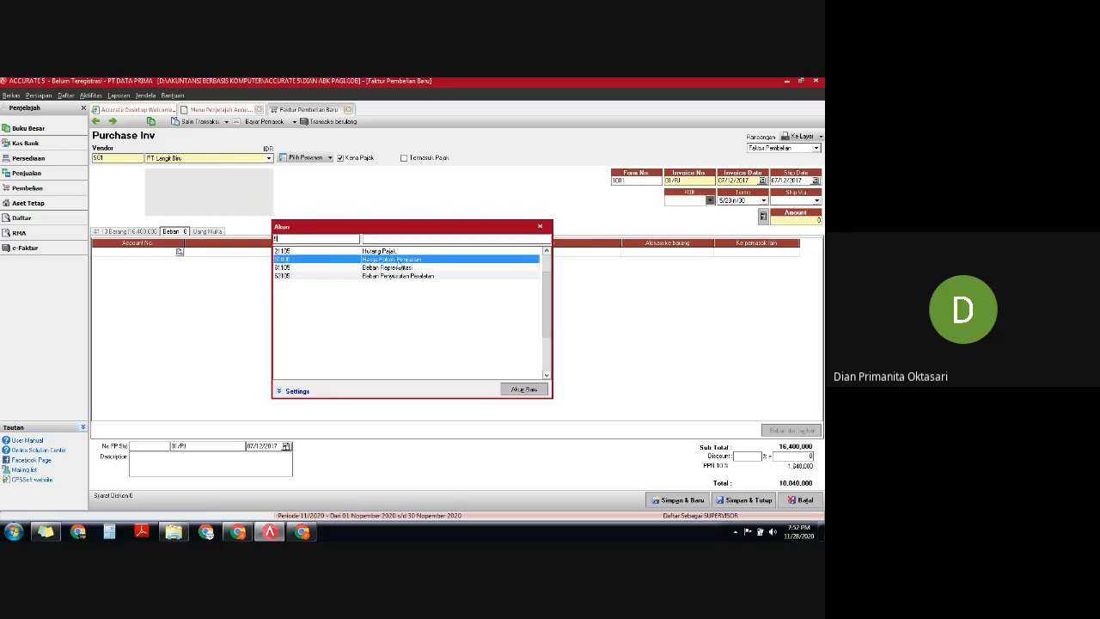
{"action": "double_click", "coordinate": [401, 259]}
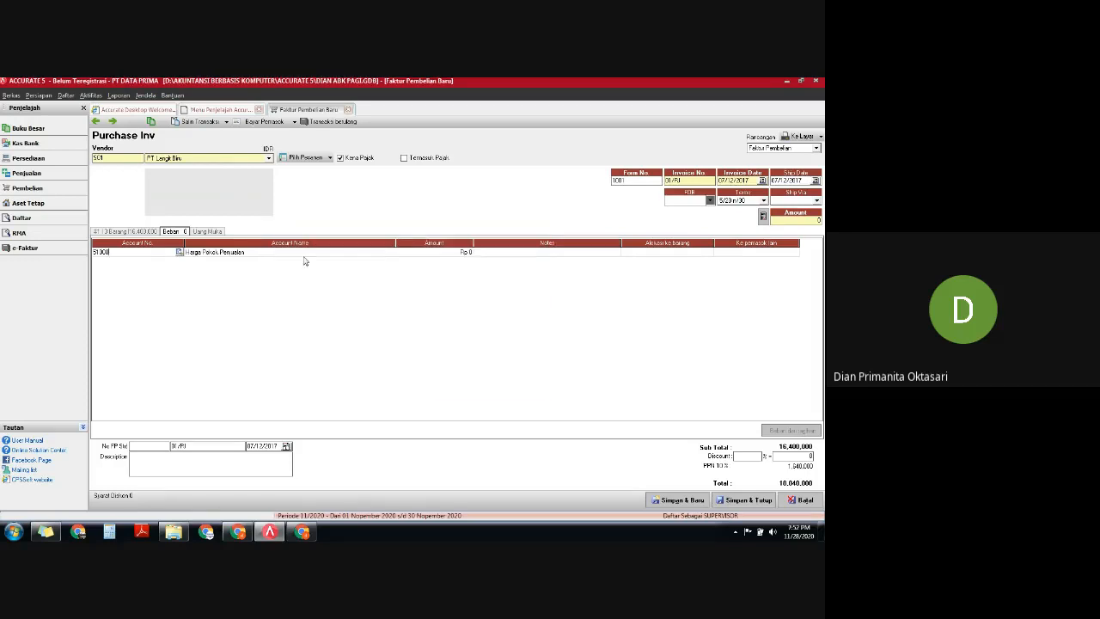
Set the Harga Pokok Penjualan expense amount to Rp 200,000, then save and close the purchase invoice.
{"action": "left_click", "coordinate": [438, 254]}
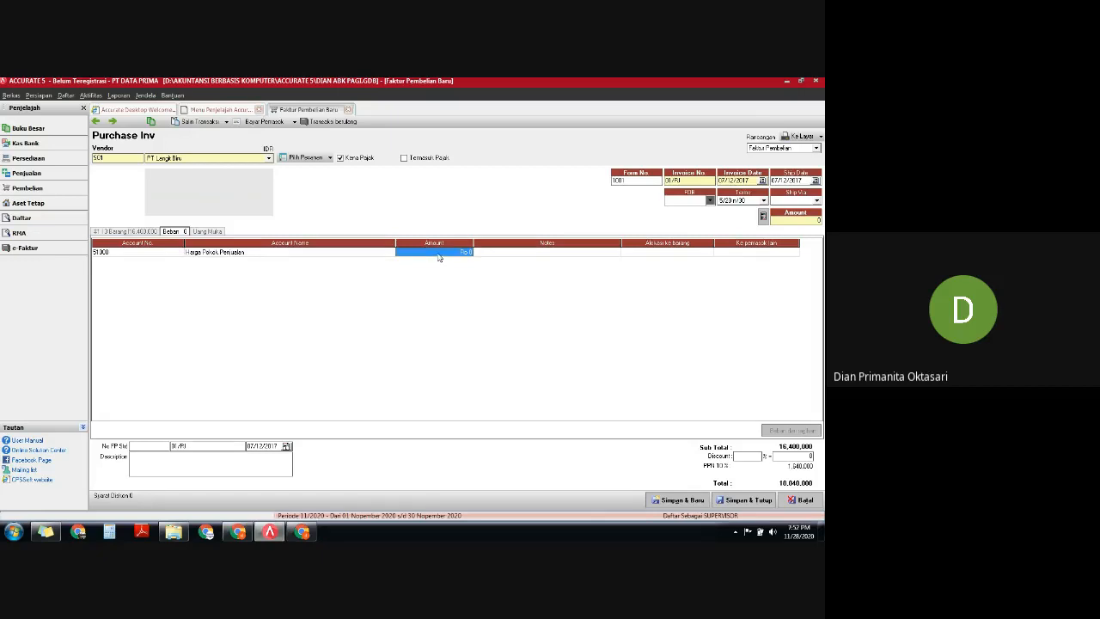
{"action": "type", "text": "200000"}
{"action": "key", "text": "Return"}
{"action": "key", "text": "Return"}
{"action": "key", "text": "Return"}
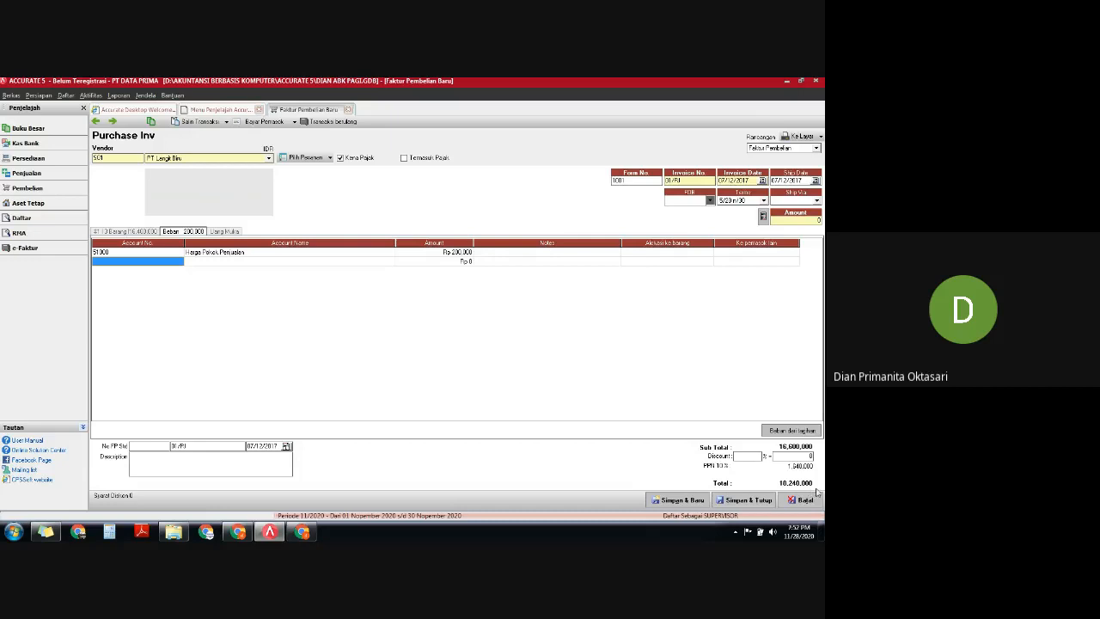
{"action": "left_click", "coordinate": [755, 506]}
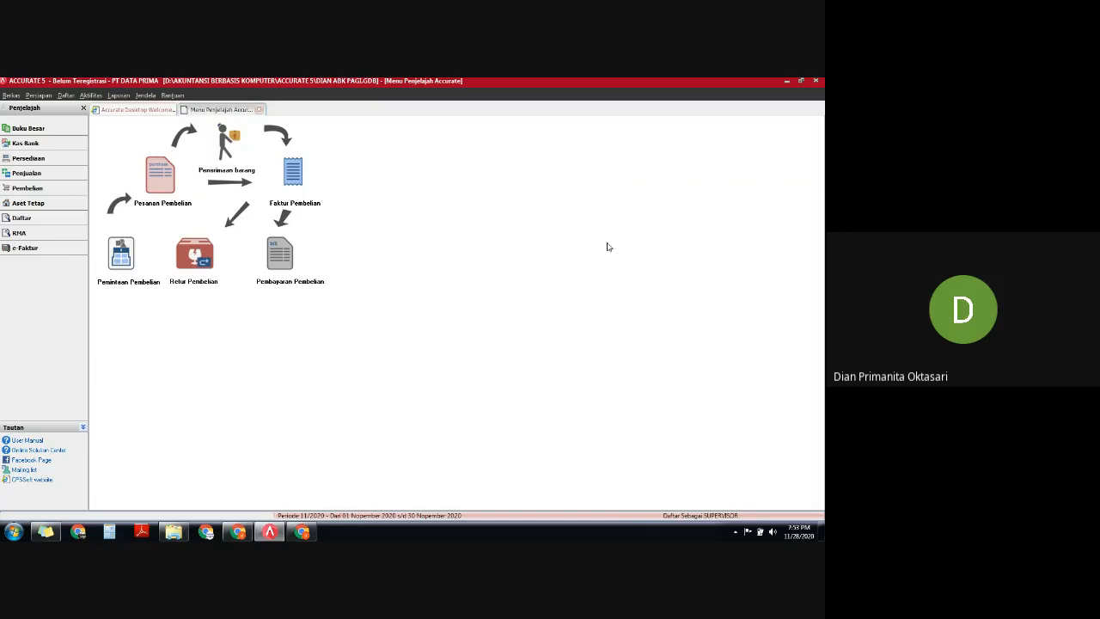
{"action": "left_click", "coordinate": [301, 532]}
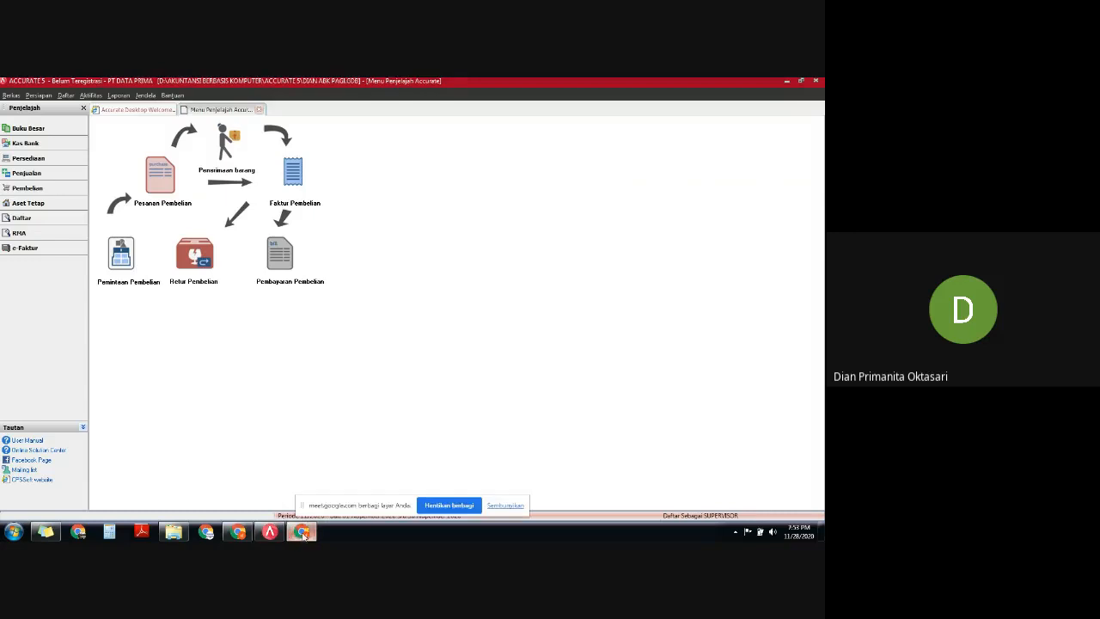
{"action": "left_click", "coordinate": [471, 507]}
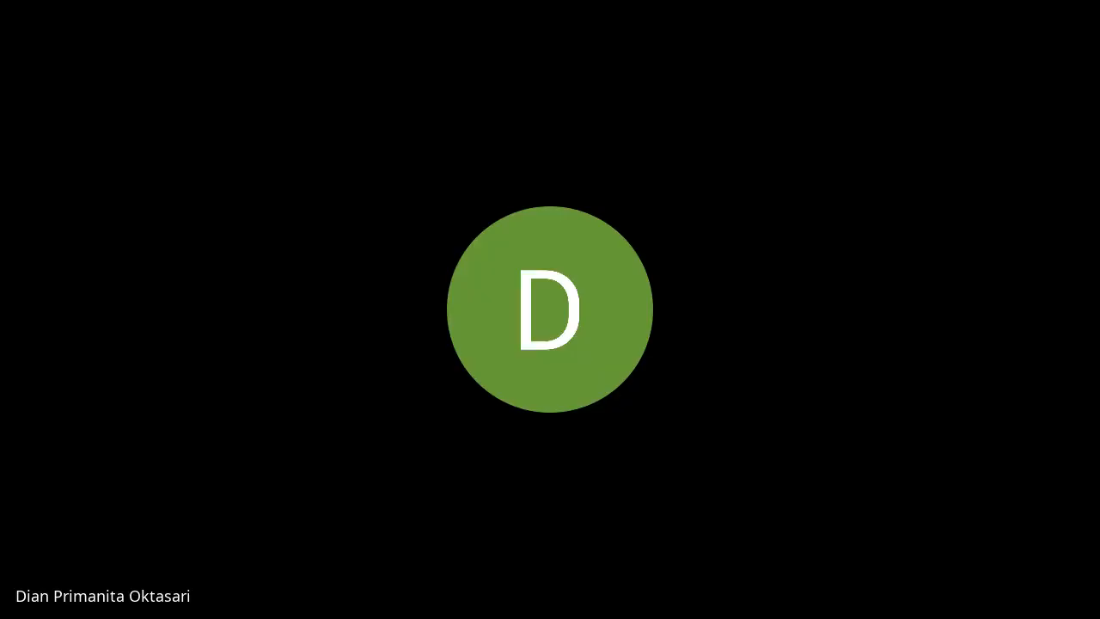